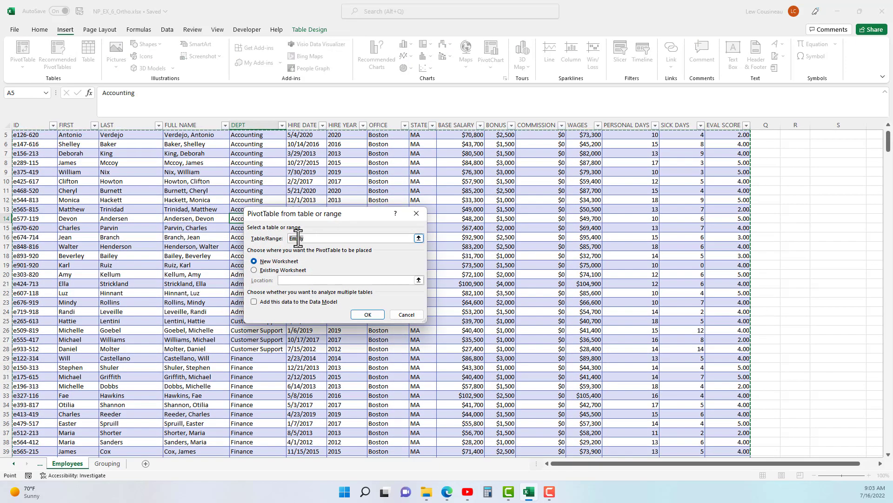
# Create a PivotTable from the employee table on a new worksheet, with OFFICE and DEPT as rows and a count of ID as values.
pyautogui.click(367, 314)
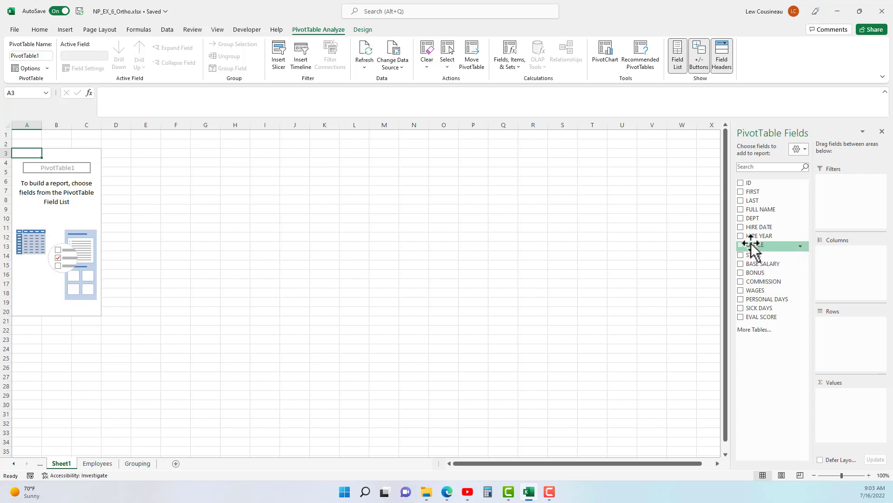
pyautogui.moveTo(755, 246); pyautogui.dragTo(839, 325)
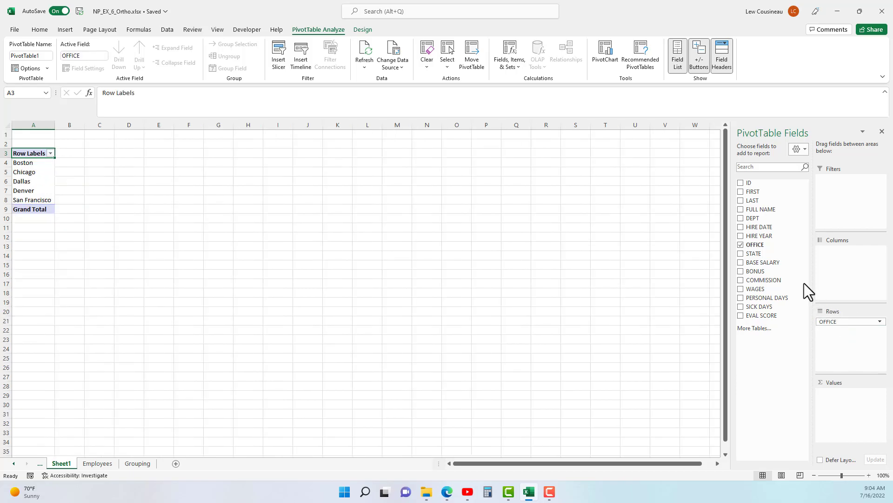
pyautogui.moveTo(755, 219); pyautogui.dragTo(833, 335)
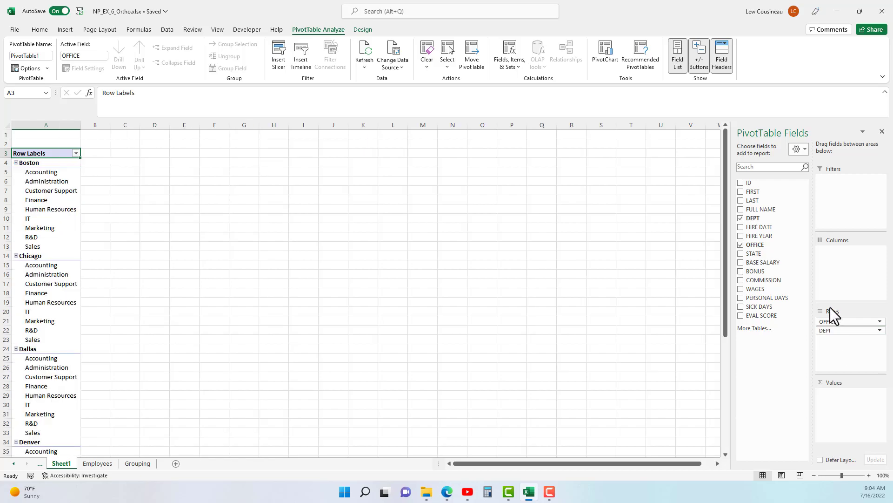
pyautogui.moveTo(752, 183); pyautogui.dragTo(855, 407)
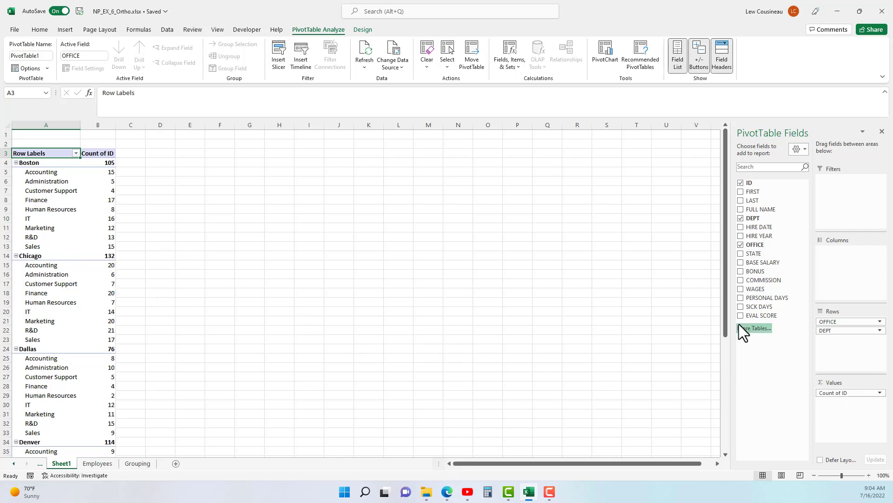
# Try the DEPT field as PivotTable columns and return it to the rows below OFFICE.
pyautogui.moveTo(836, 331); pyautogui.dragTo(847, 255)
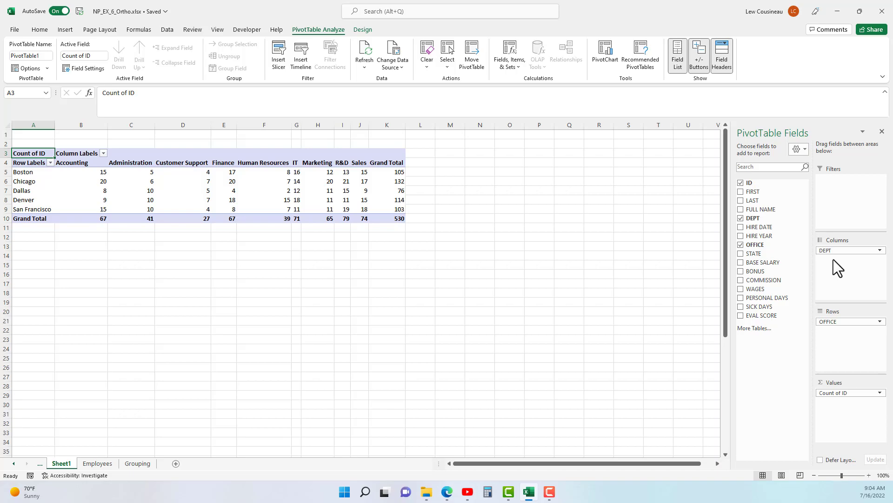
pyautogui.moveTo(836, 250); pyautogui.dragTo(841, 333)
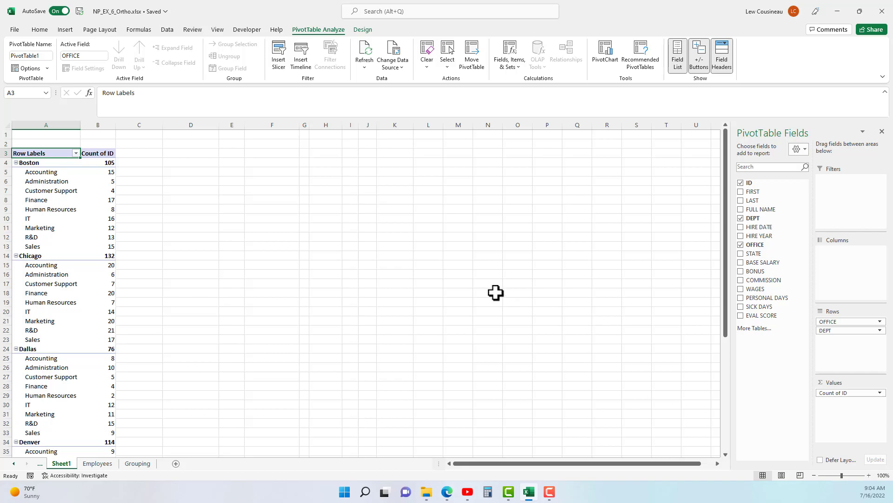
# Rename the PivotTable as EmplyCount.
pyautogui.click(66, 200)
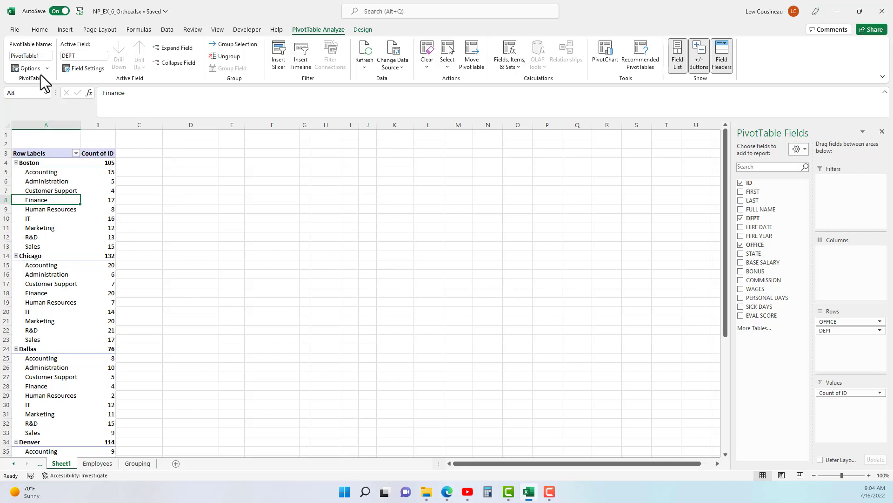
pyautogui.click(47, 56)
pyautogui.click(34, 213)
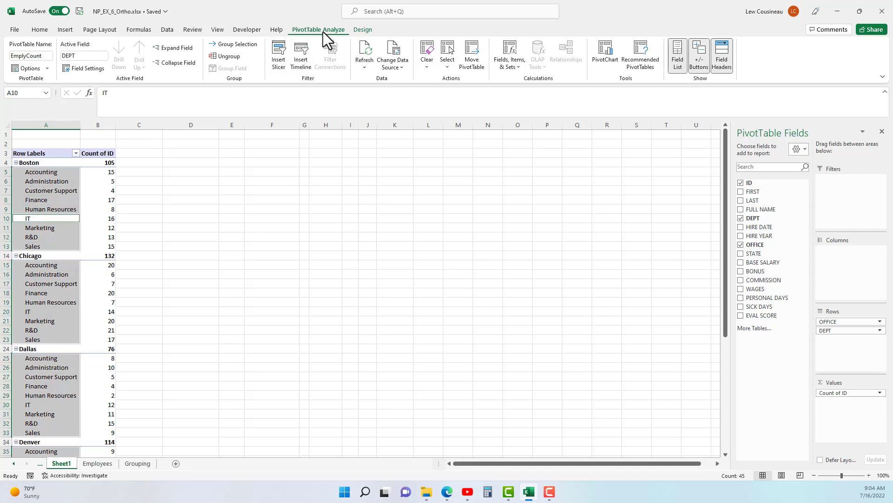
# Insert a slicer for the OFFICE field, place it beside the PivotTable and shorten it to about 2.1" high.
pyautogui.click(283, 52)
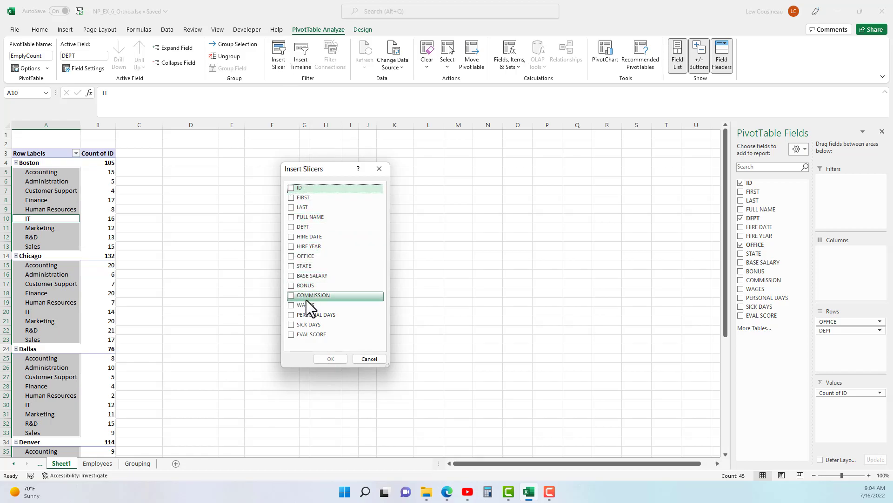
pyautogui.click(293, 257)
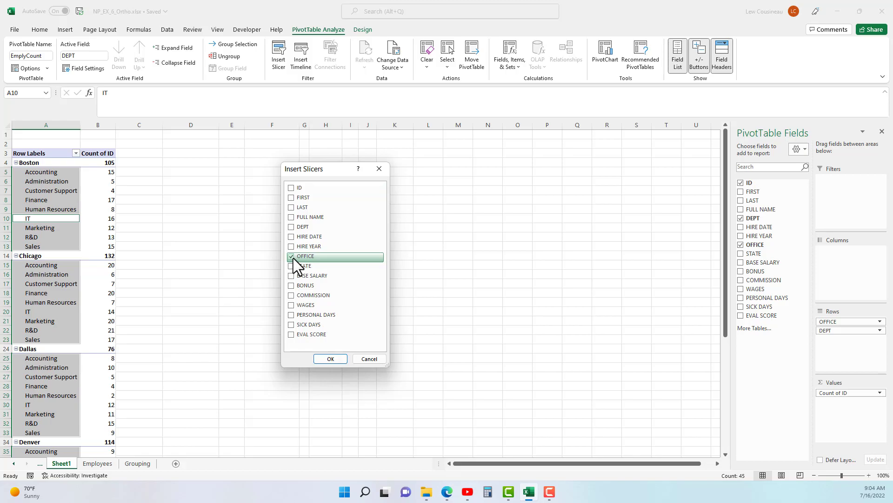
pyautogui.click(330, 358)
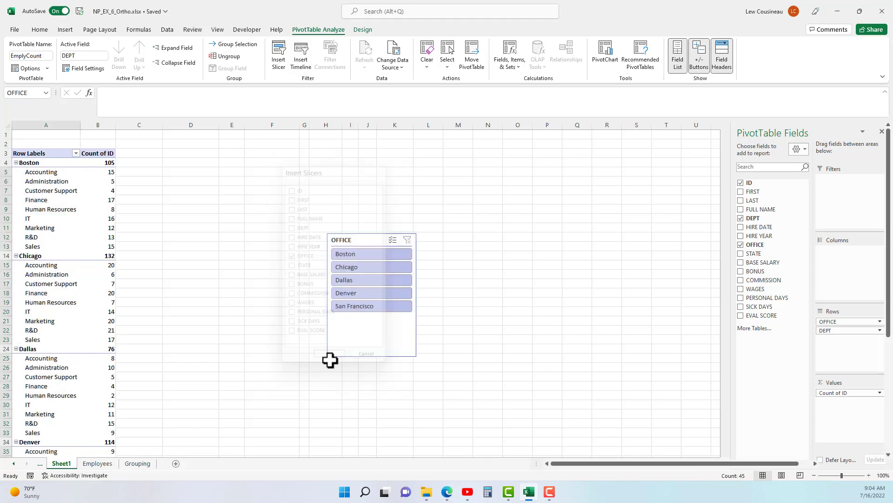
pyautogui.moveTo(344, 237); pyautogui.dragTo(192, 151)
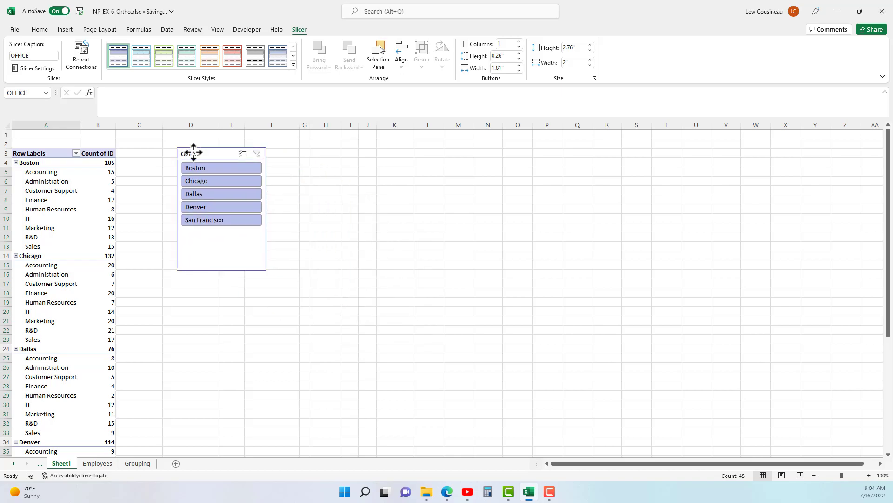
pyautogui.moveTo(220, 250); pyautogui.dragTo(216, 249)
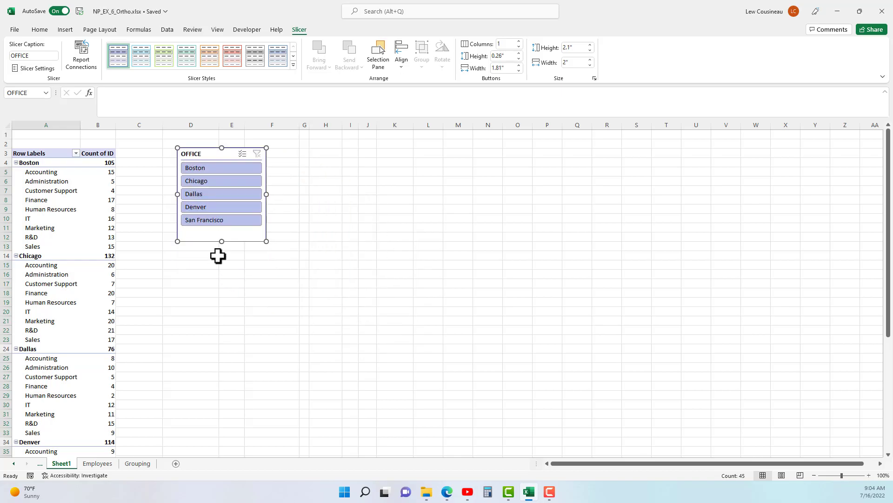
# Filter the PivotTable to Boston and Denver with the OFFICE slicer, and clear that filter.
pyautogui.click(195, 167)
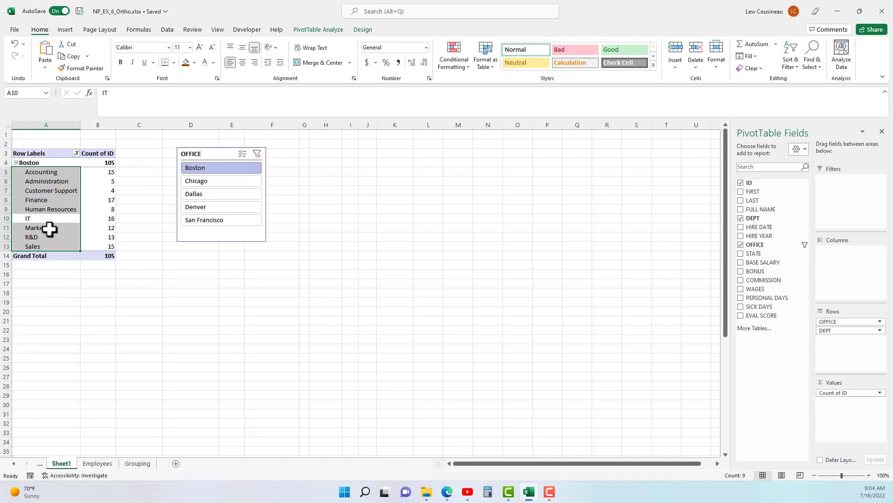
pyautogui.keyDown('ctrl'); pyautogui.click(203, 207); pyautogui.keyUp('ctrl')
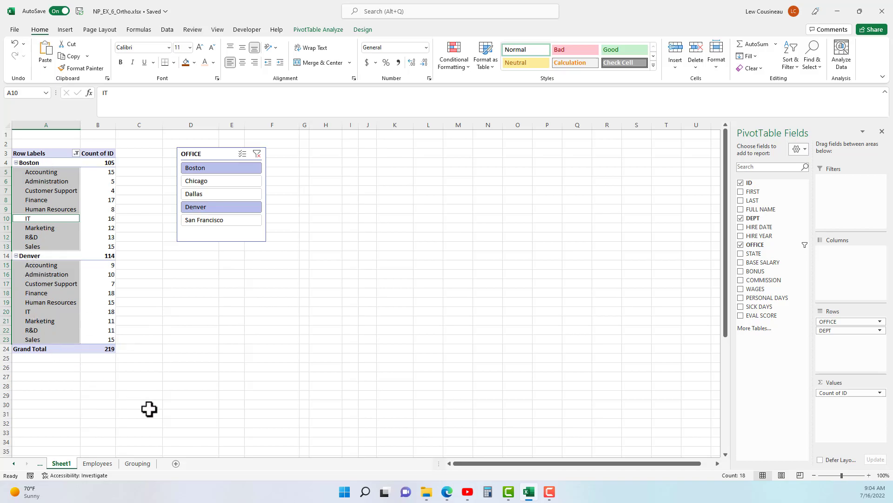
pyautogui.click(260, 156)
# Filter the PivotTable to the range from Boston through Dallas with the OFFICE slicer, and clear that filter.
pyautogui.click(205, 169)
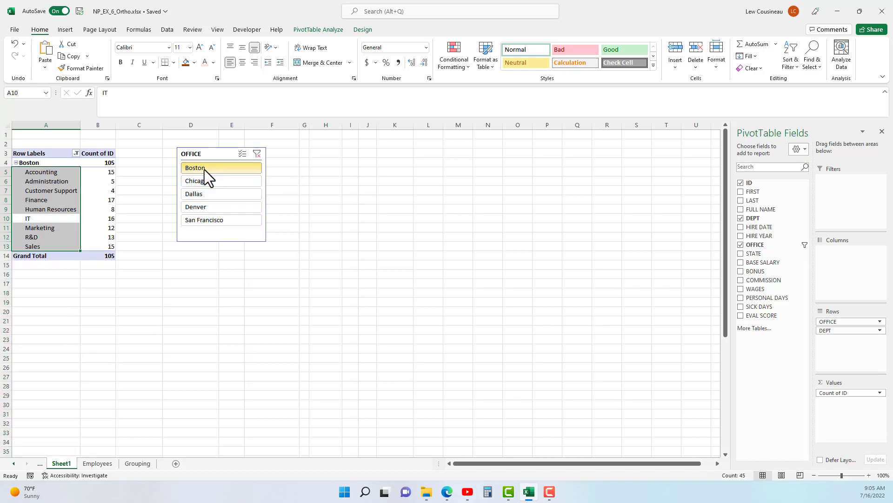
pyautogui.keyDown('shift'); pyautogui.click(197, 197); pyautogui.keyUp('shift')
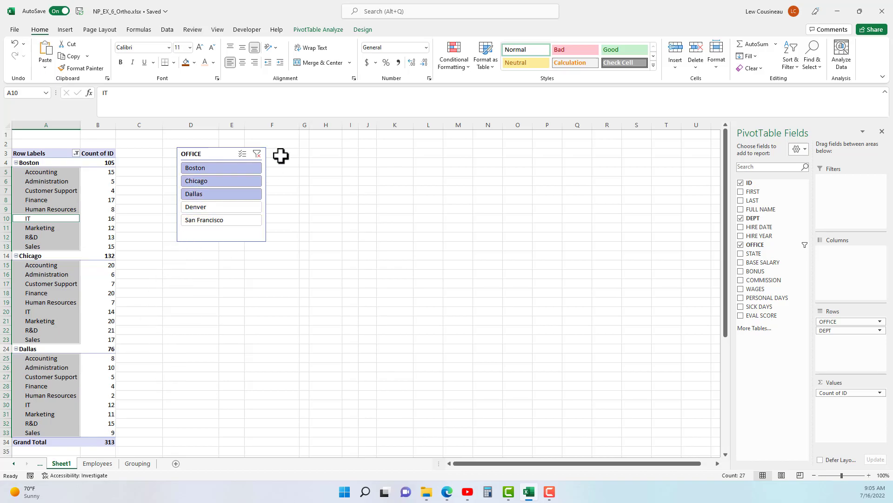
pyautogui.click(257, 155)
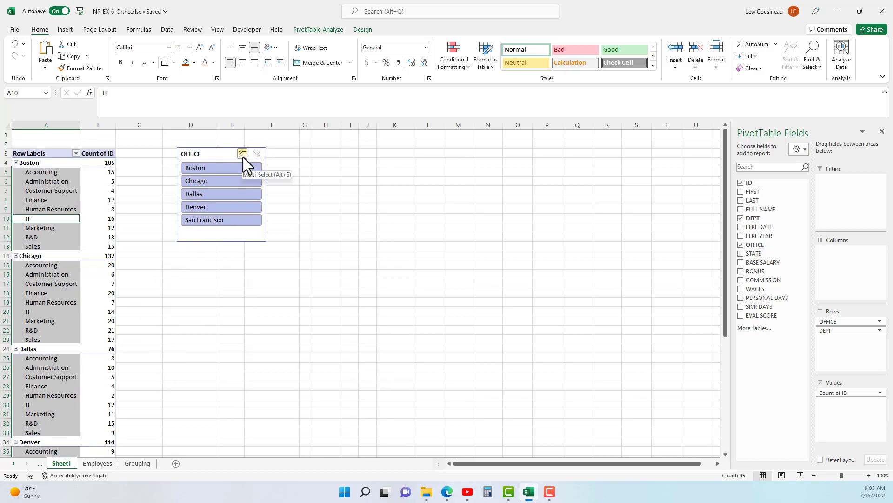
# Enable multi-select in the OFFICE slicer and switch off Boston, Dallas, San Francisco, Denver and Chicago one by one.
pyautogui.click(243, 157)
pyautogui.click(207, 168)
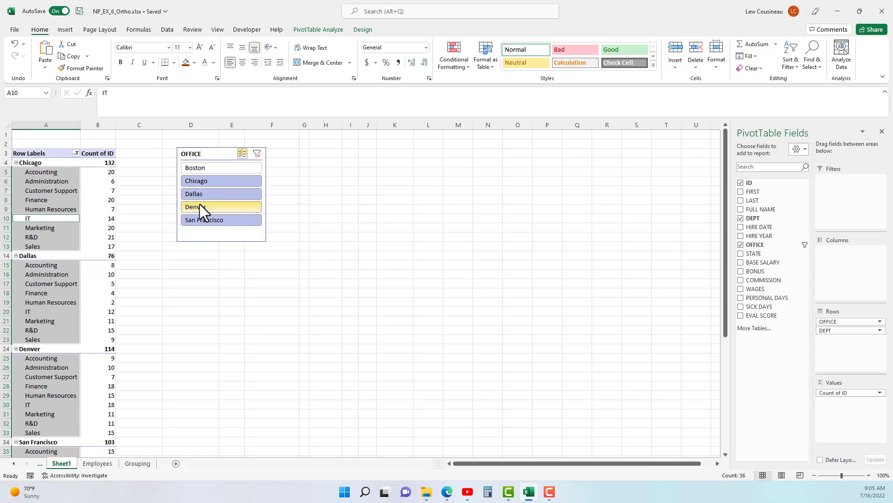
pyautogui.click(211, 194)
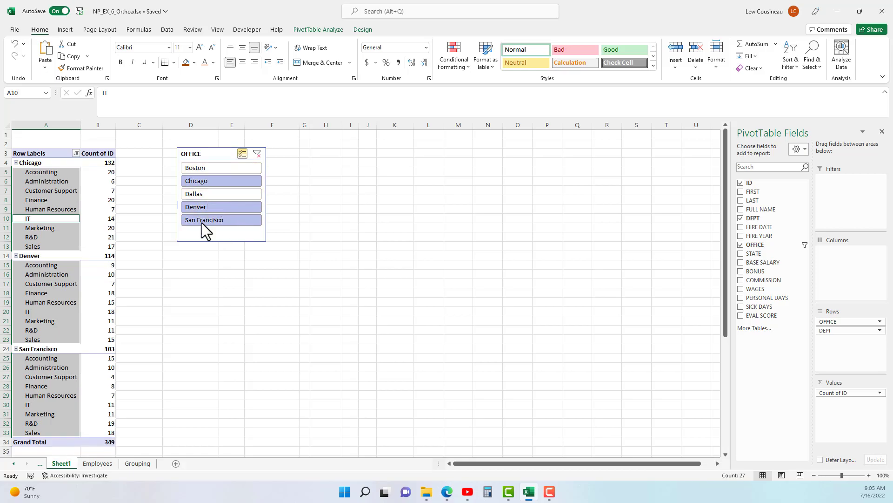
pyautogui.click(199, 219)
pyautogui.click(203, 205)
pyautogui.click(203, 181)
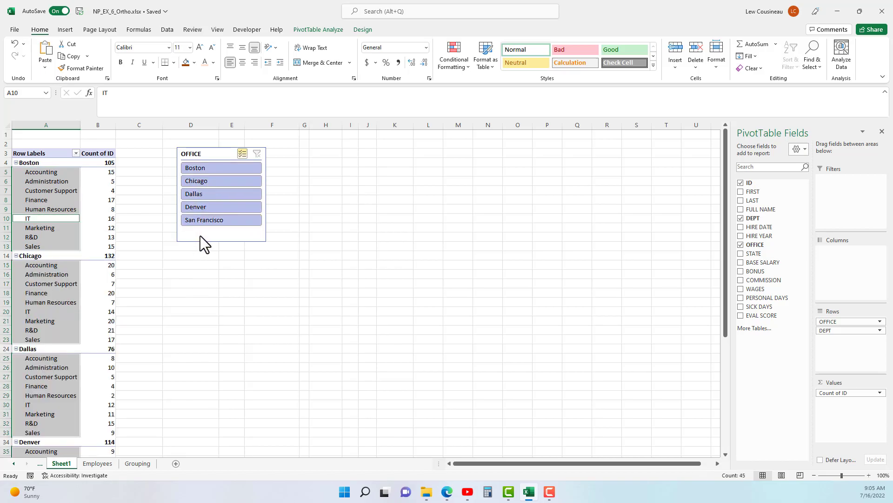
# Use the OFFICE slicer's multi-select to filter the PivotTable to Chicago, Dallas and San Francisco.
pyautogui.click(200, 169)
pyautogui.click(200, 180)
pyautogui.click(202, 194)
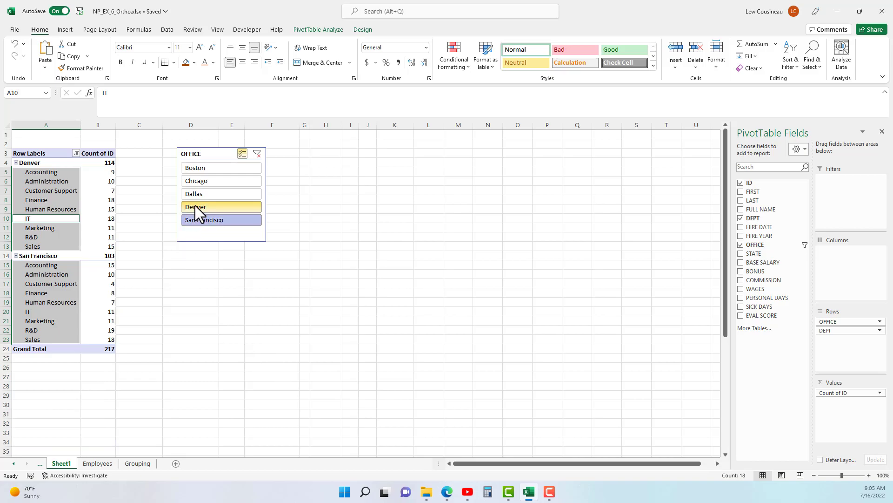
pyautogui.click(195, 206)
pyautogui.click(211, 183)
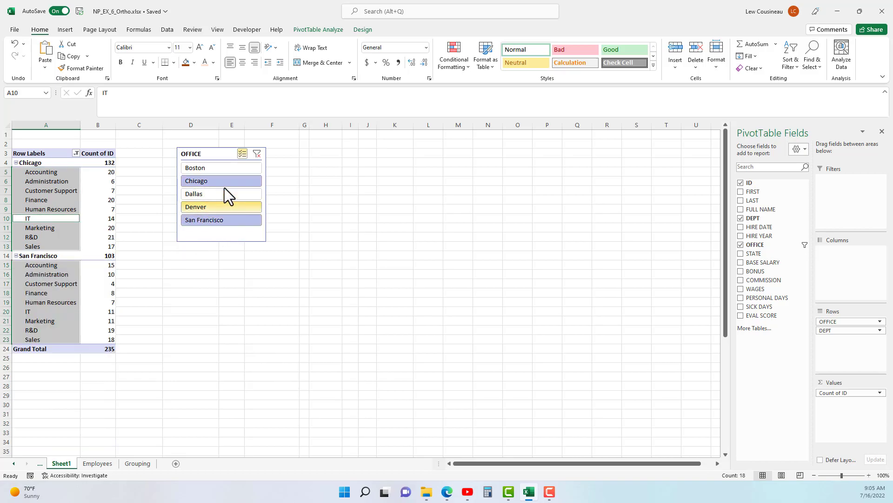
pyautogui.click(200, 195)
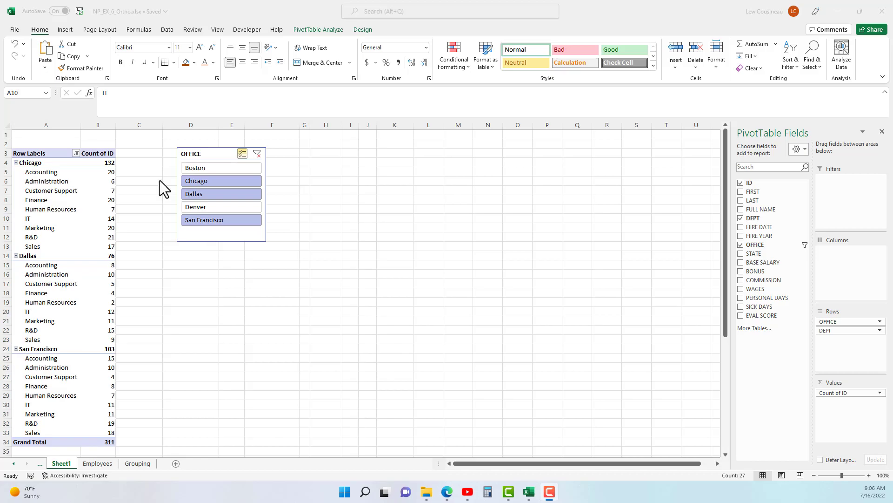
# Move the OFFICE slicer closer to the PivotTable, over columns C and D.
pyautogui.click(208, 155)
pyautogui.moveTo(209, 156); pyautogui.dragTo(157, 158)
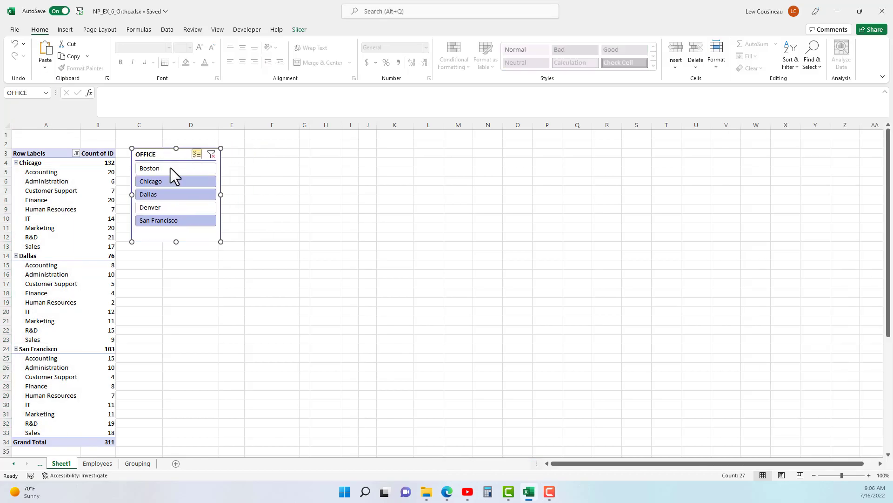
# Add a slicer for the DEPT field from the PivotTable field list and place it beside the OFFICE slicer.
pyautogui.click(67, 210)
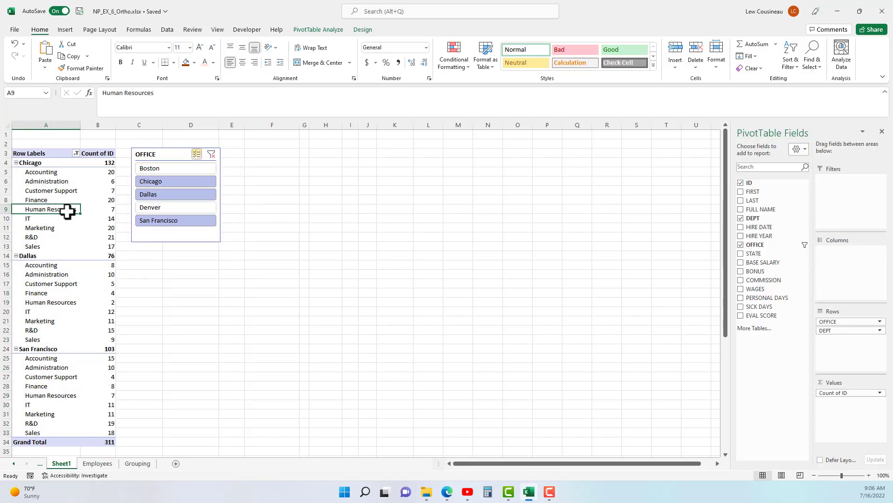
pyautogui.rightClick(759, 228)
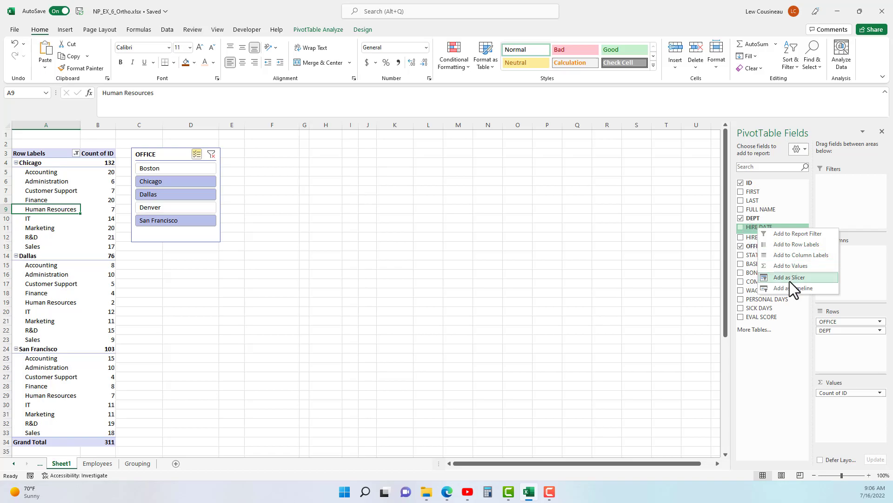
pyautogui.click(771, 359)
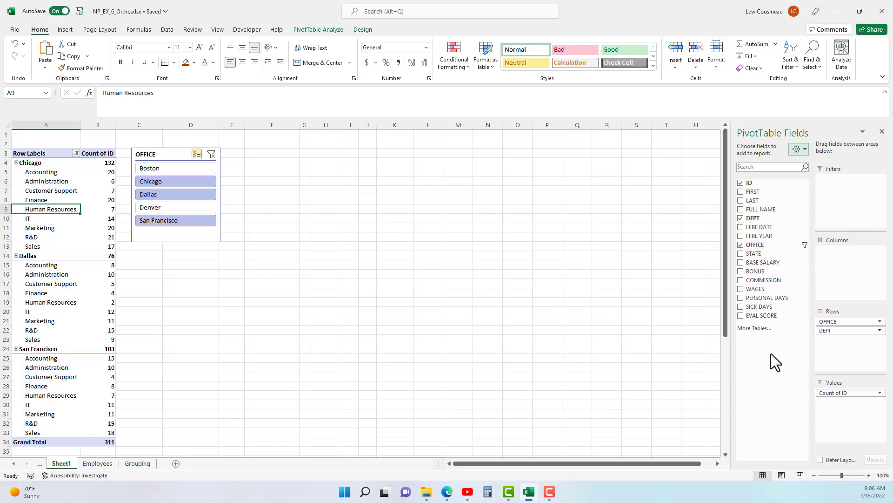
pyautogui.rightClick(751, 219)
pyautogui.click(780, 269)
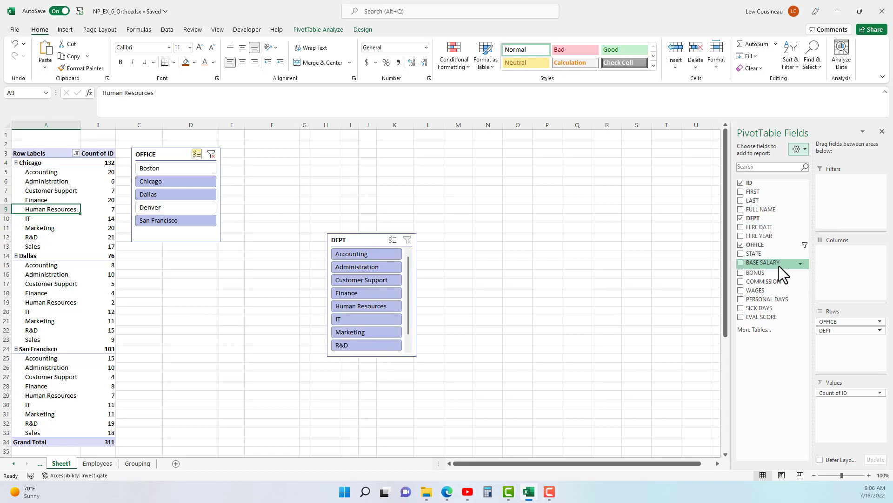
pyautogui.moveTo(377, 239); pyautogui.dragTo(288, 164)
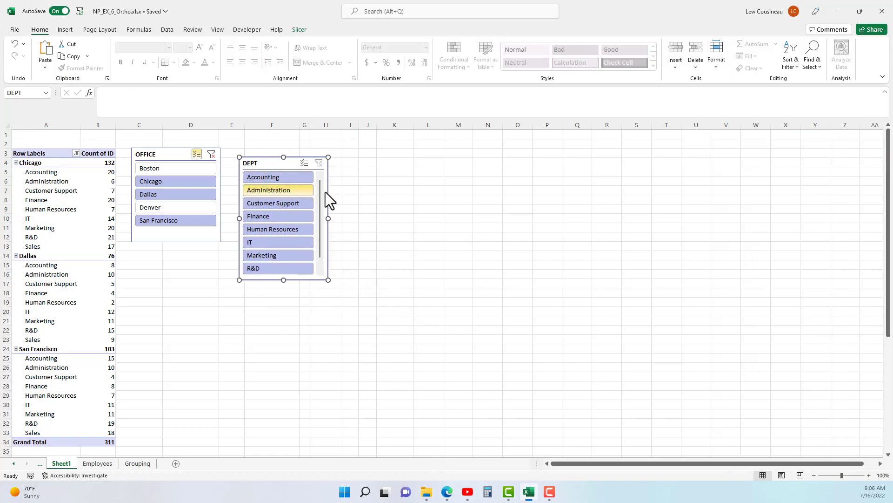
pyautogui.click(77, 219)
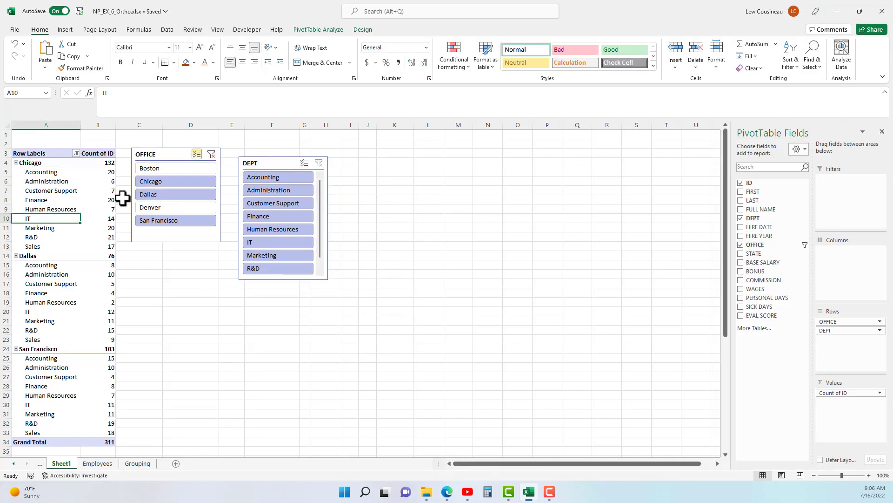
pyautogui.click(326, 29)
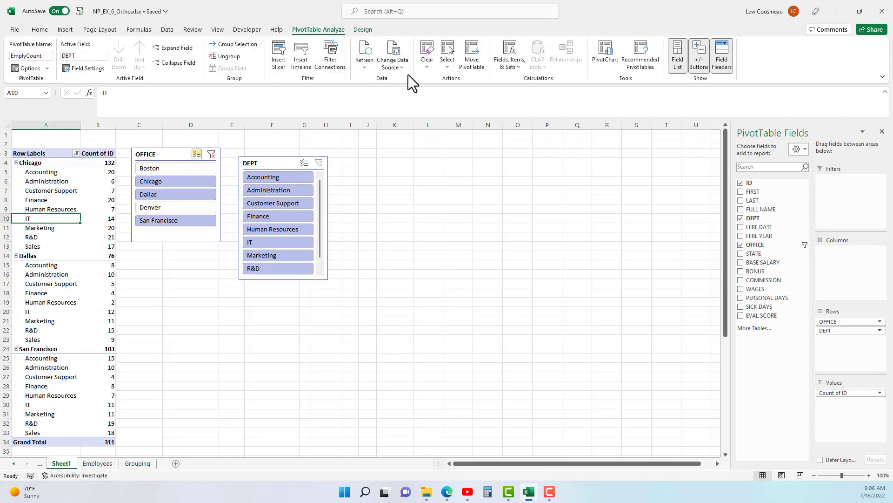
pyautogui.click(279, 60)
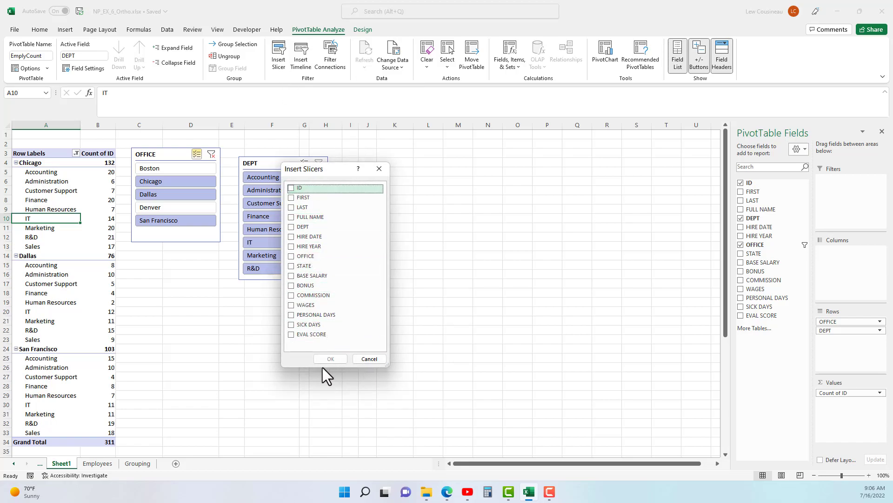
pyautogui.click(370, 359)
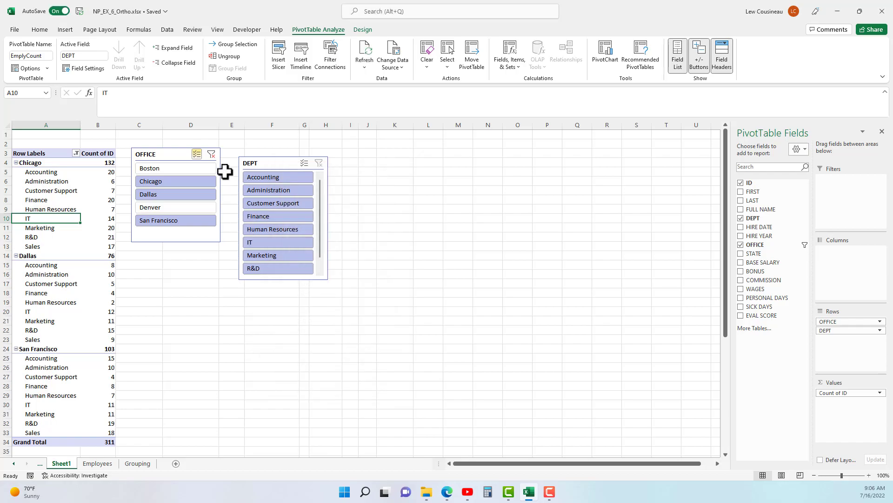
# Filter the PivotTable to the Accounting department with the DEPT slicer.
pyautogui.click(262, 178)
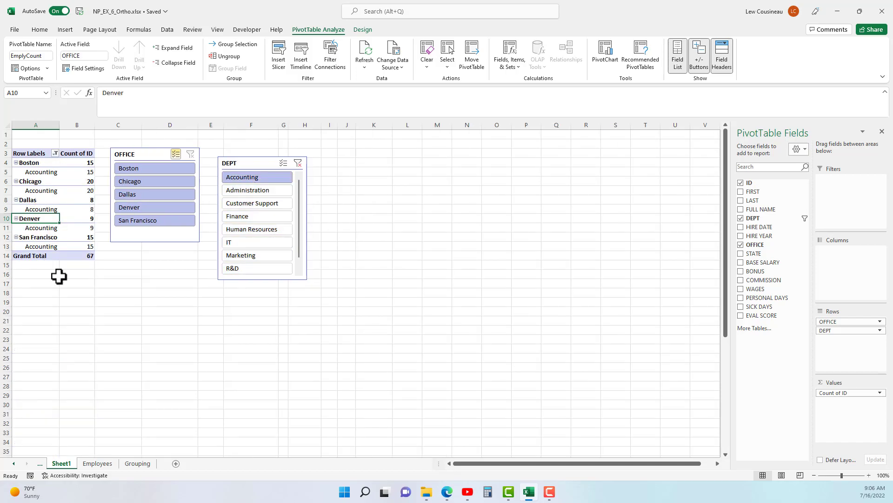
# Filter the PivotTable to the Customer Support department and exclude the Boston office using the slicers.
pyautogui.click(249, 194)
pyautogui.click(247, 207)
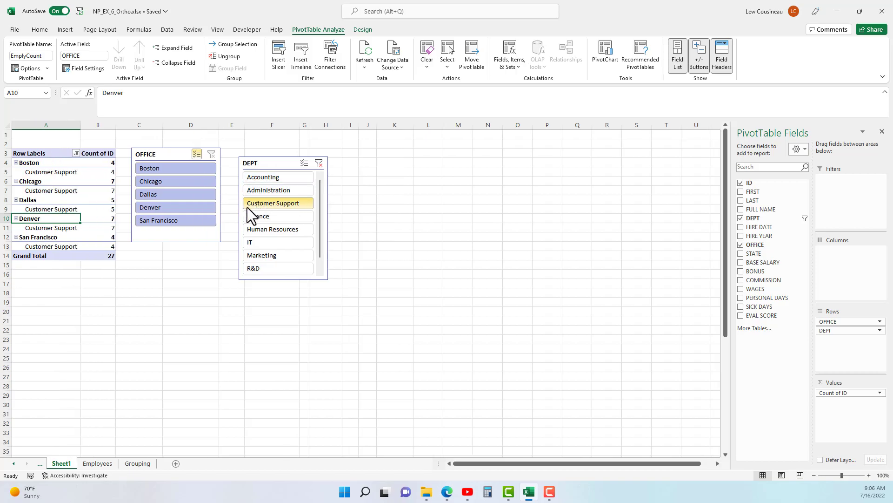
pyautogui.click(169, 169)
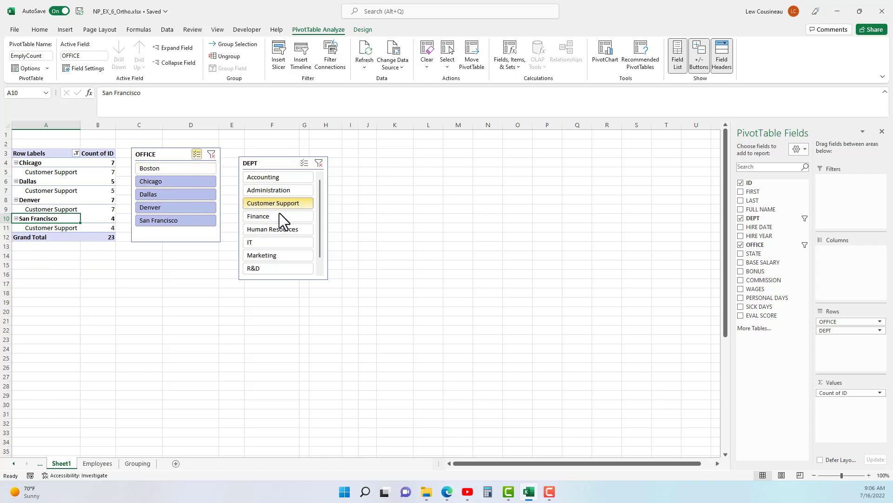
# Turn off multi-select in the OFFICE slicer to show only Boston, and clear the DEPT slicer's filter.
pyautogui.click(199, 156)
pyautogui.click(192, 167)
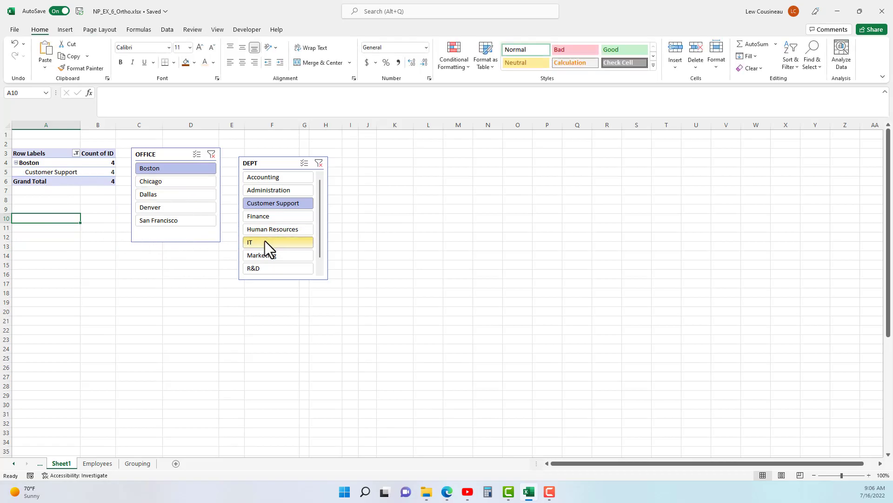
pyautogui.click(318, 165)
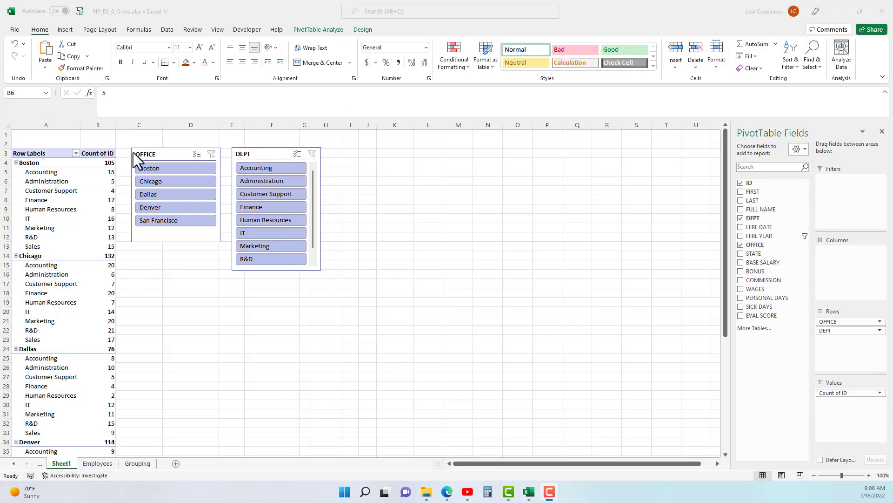
# Examine the formatting settings of the OFFICE and DEPT slicers and the gallery of available slicer styles.
pyautogui.click(163, 154)
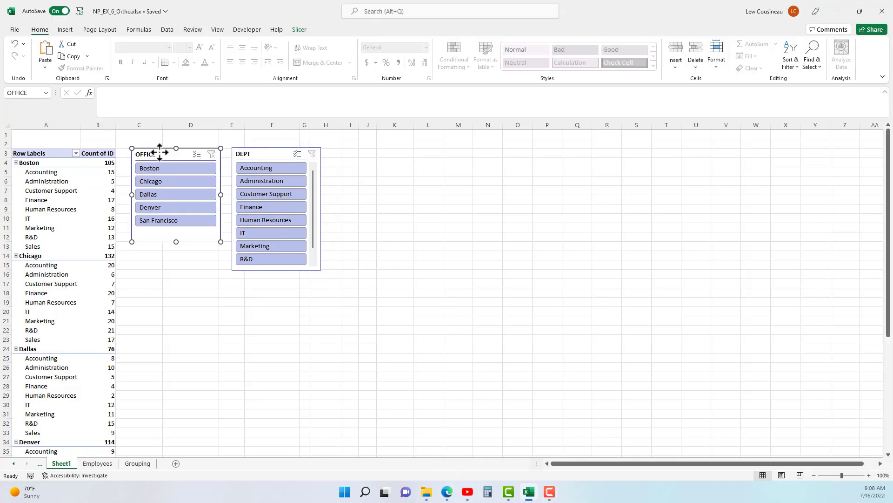
pyautogui.click(280, 154)
pyautogui.click(157, 155)
pyautogui.click(299, 30)
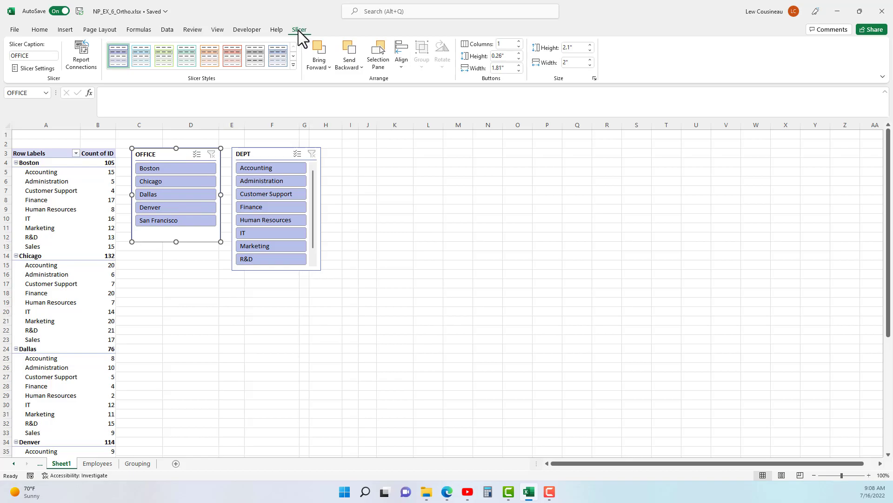
pyautogui.click(276, 156)
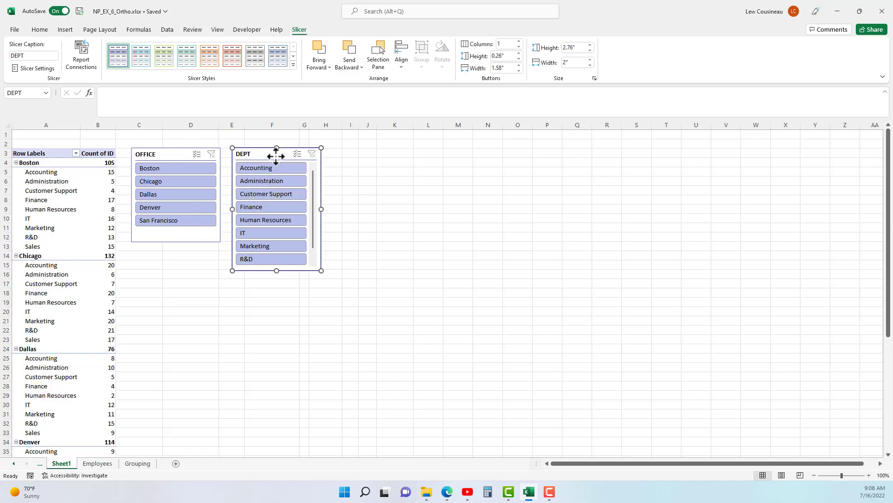
pyautogui.click(186, 156)
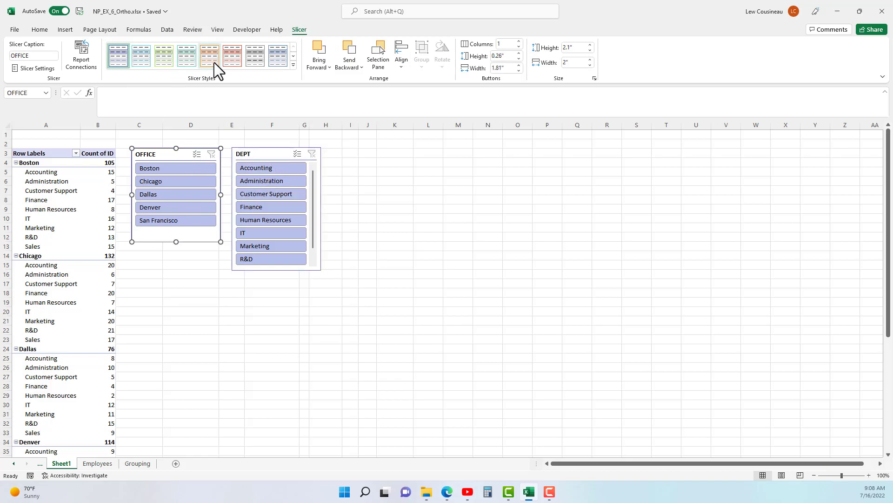
pyautogui.click(294, 66)
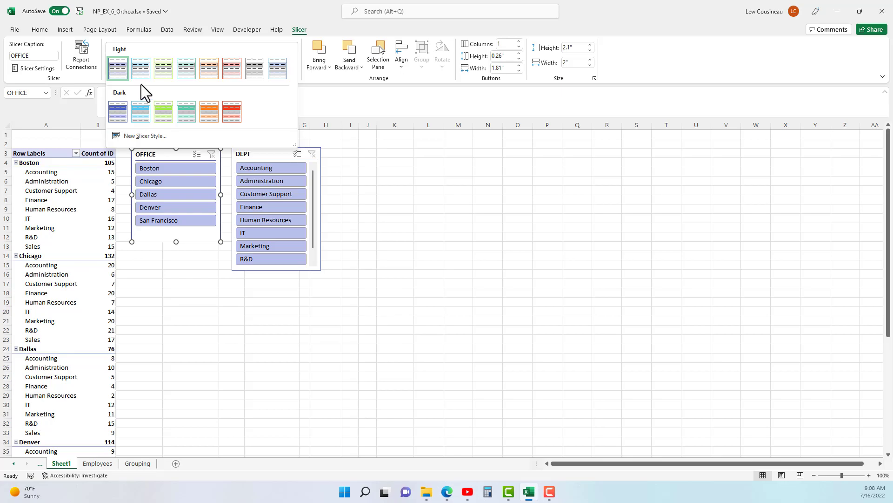
pyautogui.click(49, 204)
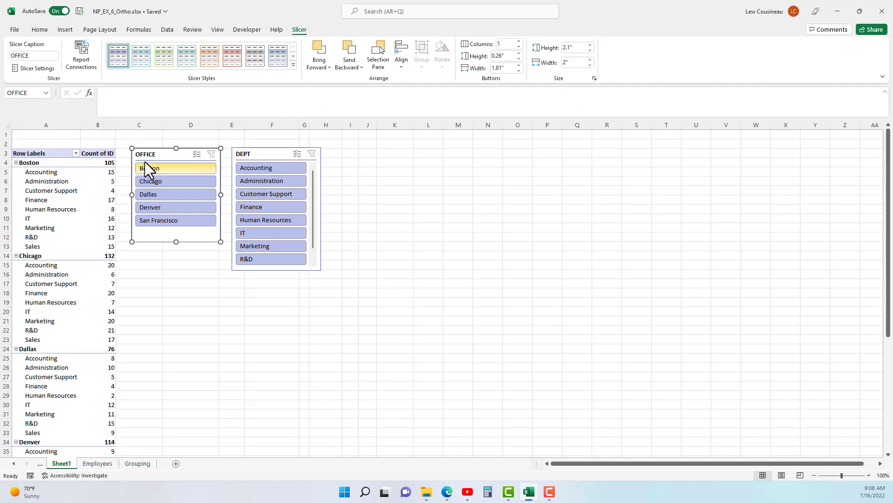
# Apply the orange Light slicer style to the OFFICE and DEPT slicers together.
pyautogui.keyDown('ctrl'); pyautogui.click(261, 150); pyautogui.keyUp('ctrl')
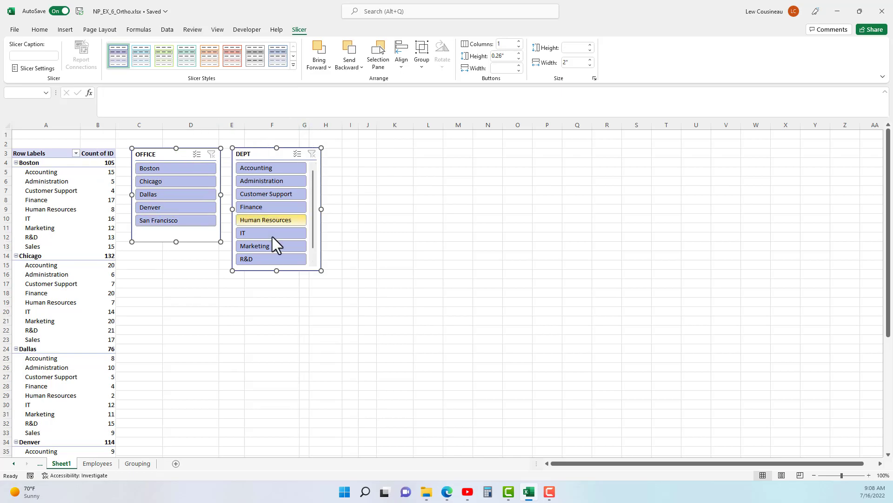
pyautogui.click(293, 65)
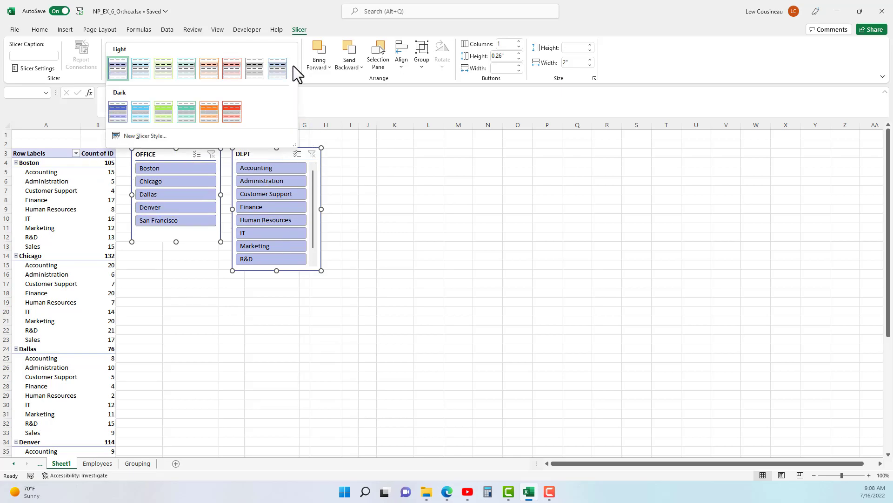
pyautogui.click(208, 73)
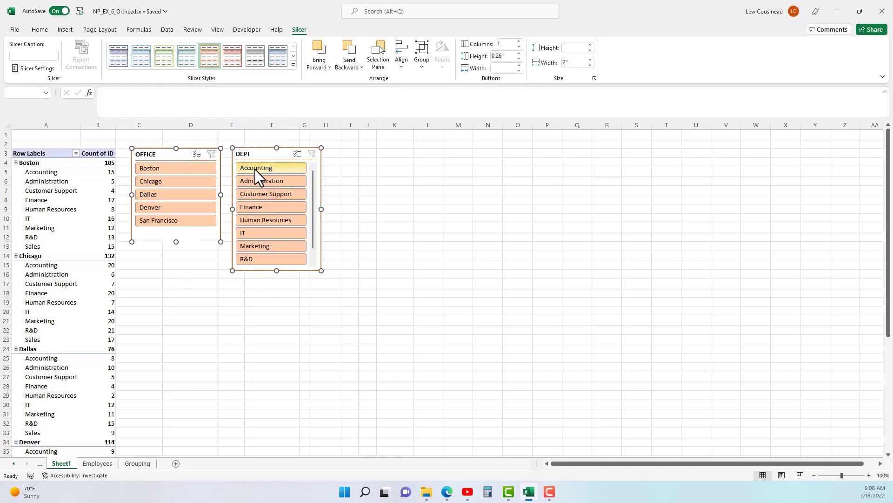
pyautogui.click(379, 269)
# Arrange the DEPT slicer's buttons in 2 columns and resize the slicer to about 2.49" wide and 2.06" high.
pyautogui.click(258, 154)
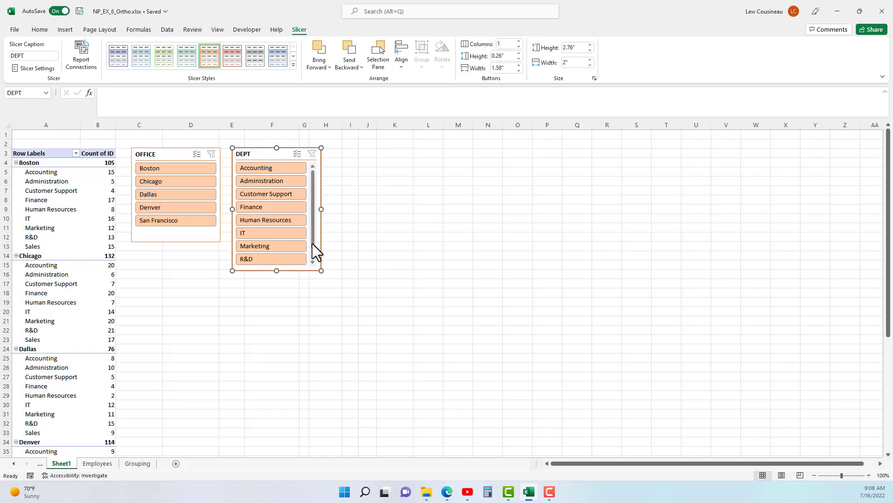
pyautogui.click(518, 41)
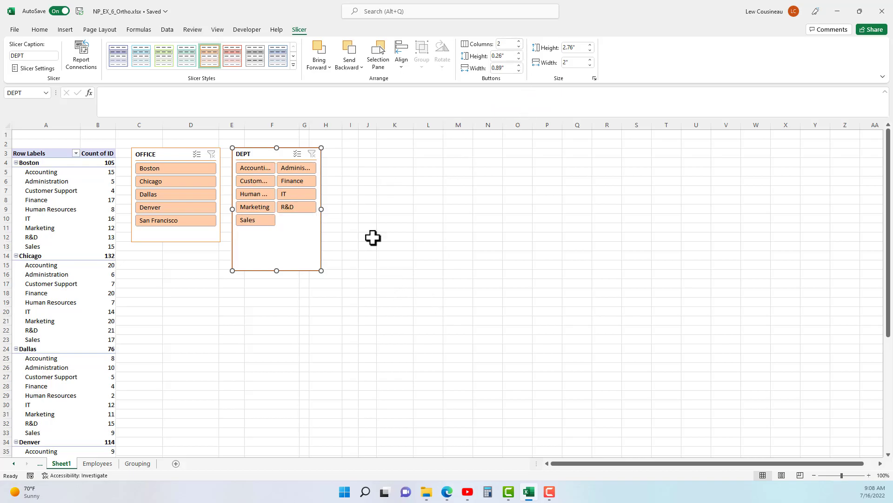
pyautogui.moveTo(322, 209); pyautogui.dragTo(342, 209)
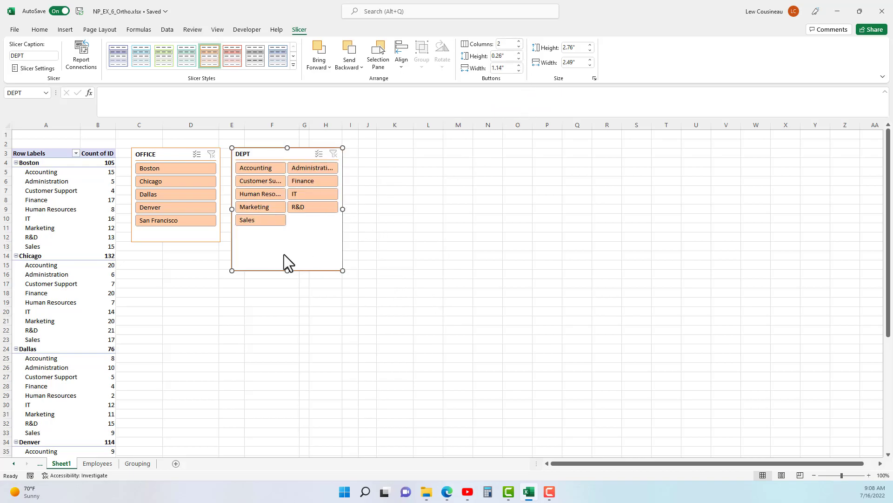
pyautogui.moveTo(284, 272); pyautogui.dragTo(289, 240)
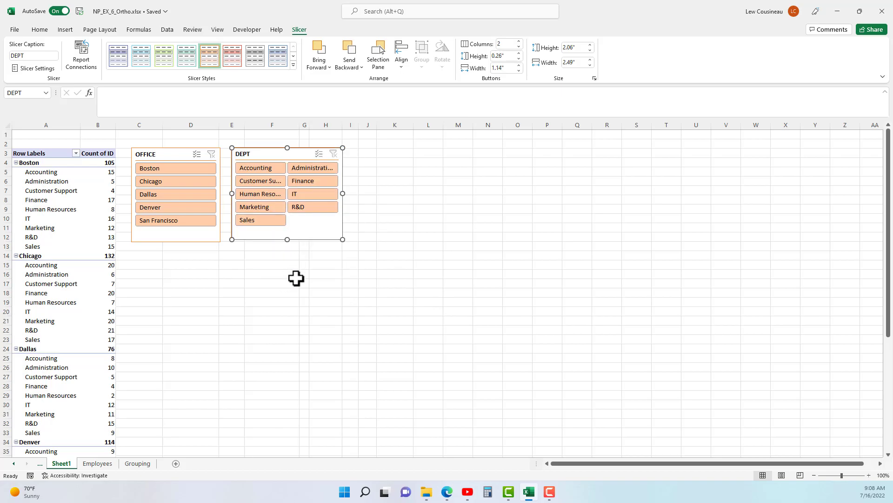
# Set the DEPT slicer to 3 columns, resize it to about 3.59" by 1.31", and shift it slightly toward the OFFICE slicer.
pyautogui.click(518, 42)
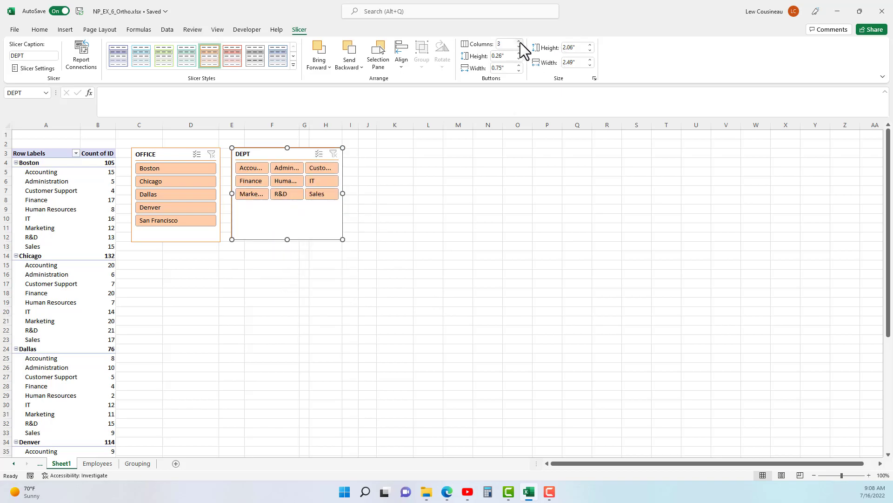
pyautogui.moveTo(343, 193); pyautogui.dragTo(392, 193)
pyautogui.moveTo(319, 207); pyautogui.dragTo(319, 206)
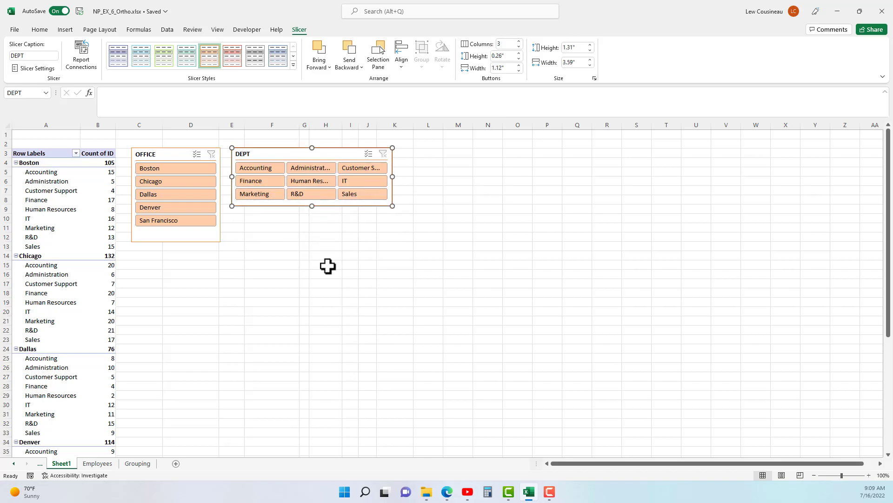
pyautogui.moveTo(277, 155)
pyautogui.mouseDown()
pyautogui.moveTo(317, 161)
pyautogui.moveTo(275, 189)
pyautogui.moveTo(275, 158)
pyautogui.mouseUp()
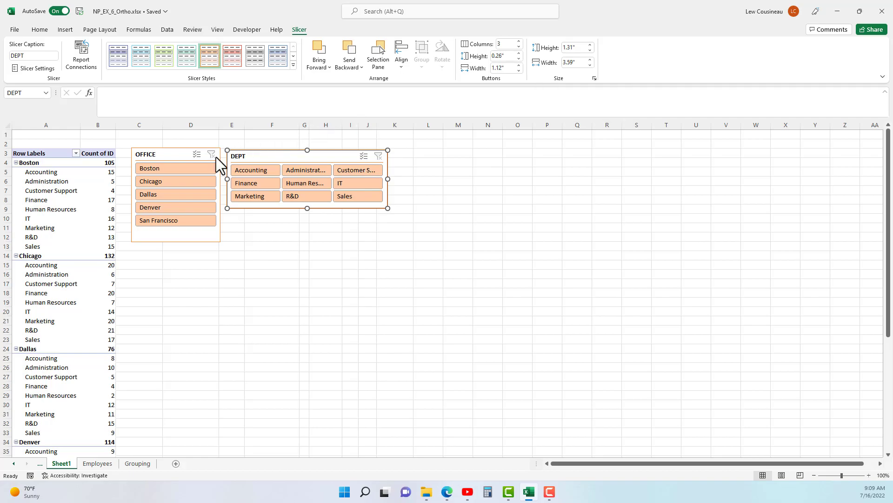
# Move the OFFICE slicer directly below the DEPT slicer and resize it to about 3.6" wide and 1.88" high.
pyautogui.moveTo(181, 155); pyautogui.dragTo(280, 219)
pyautogui.moveTo(319, 306); pyautogui.dragTo(391, 248)
pyautogui.moveTo(310, 247); pyautogui.dragTo(320, 291)
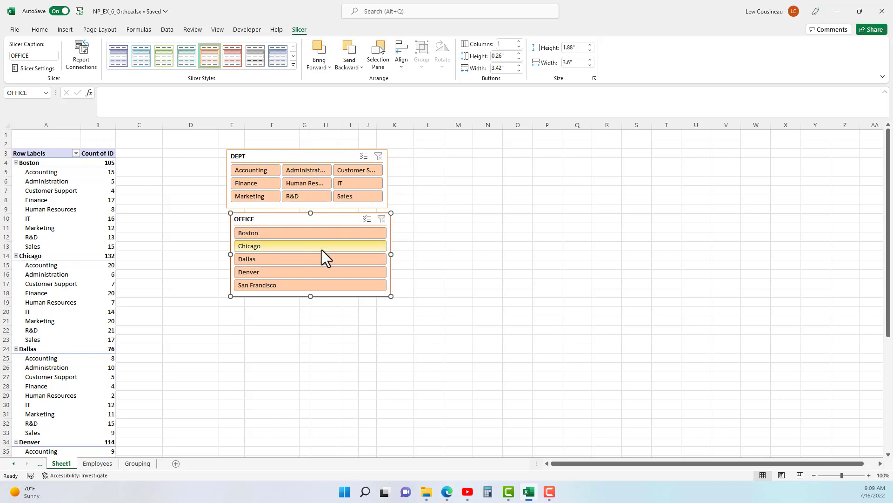
# Select the DEPT and OFFICE slicers together and align them with Align Center.
pyautogui.click(296, 155)
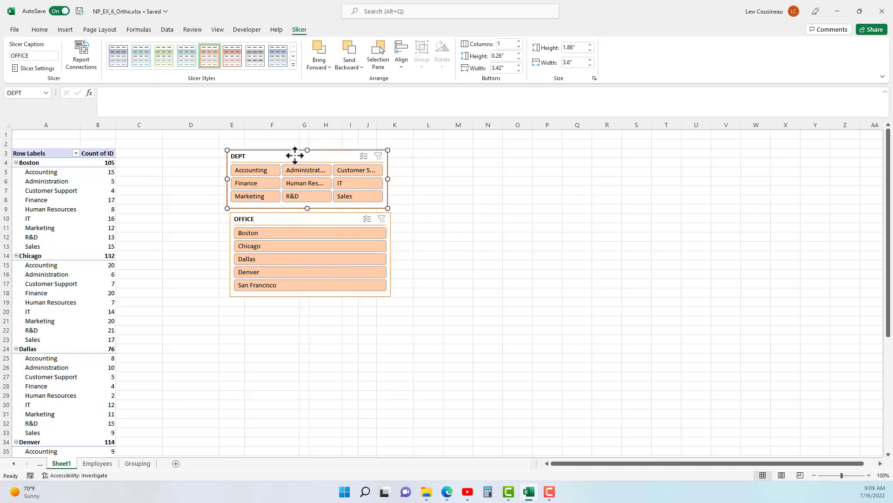
pyautogui.keyDown('ctrl'); pyautogui.click(296, 216); pyautogui.keyUp('ctrl')
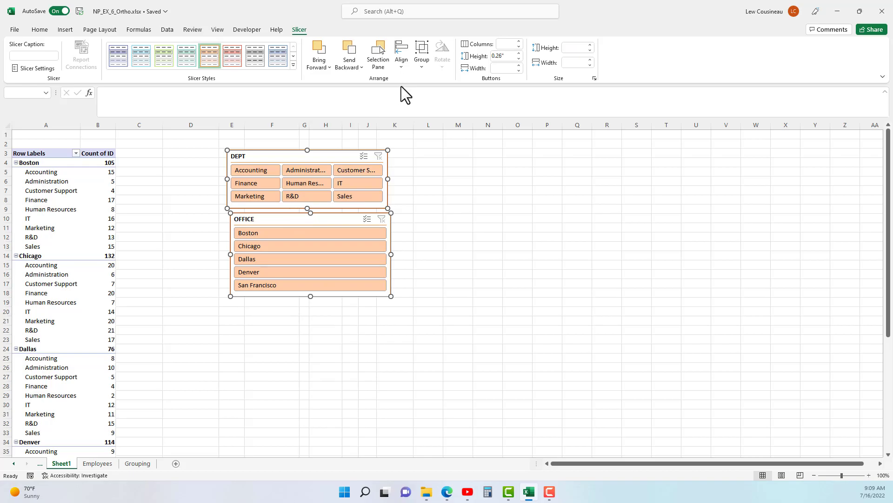
pyautogui.click(404, 69)
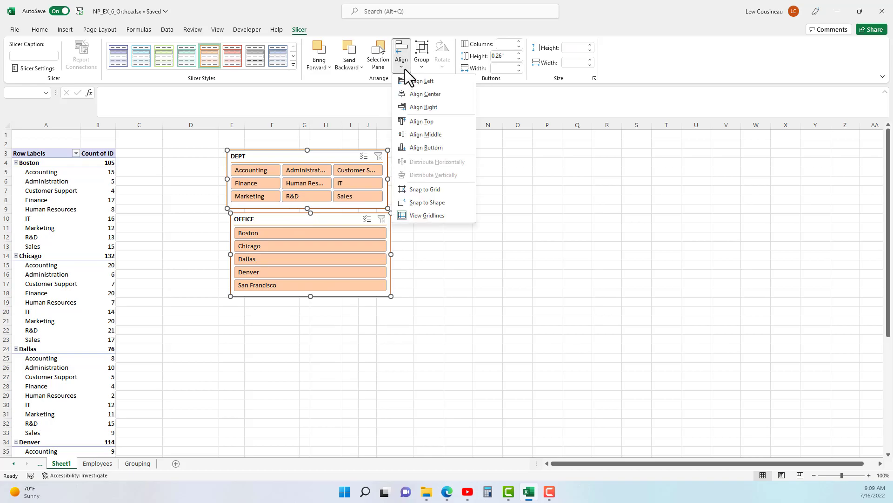
pyautogui.click(417, 94)
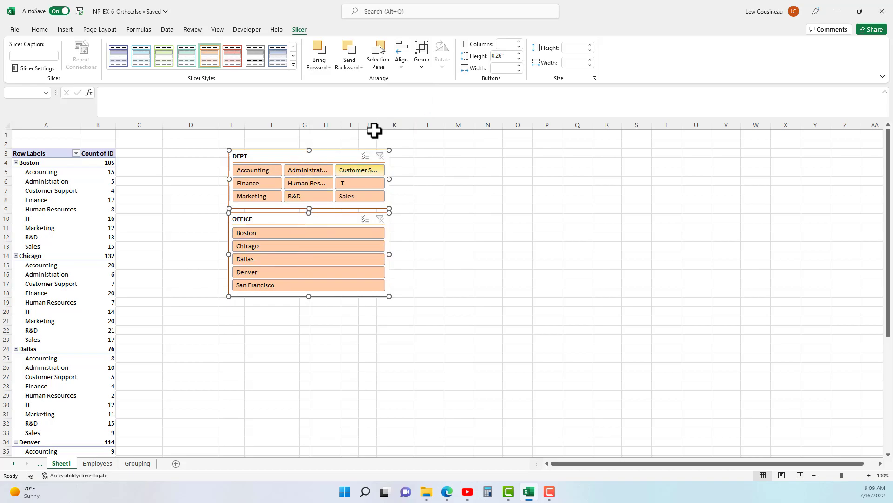
pyautogui.click(403, 69)
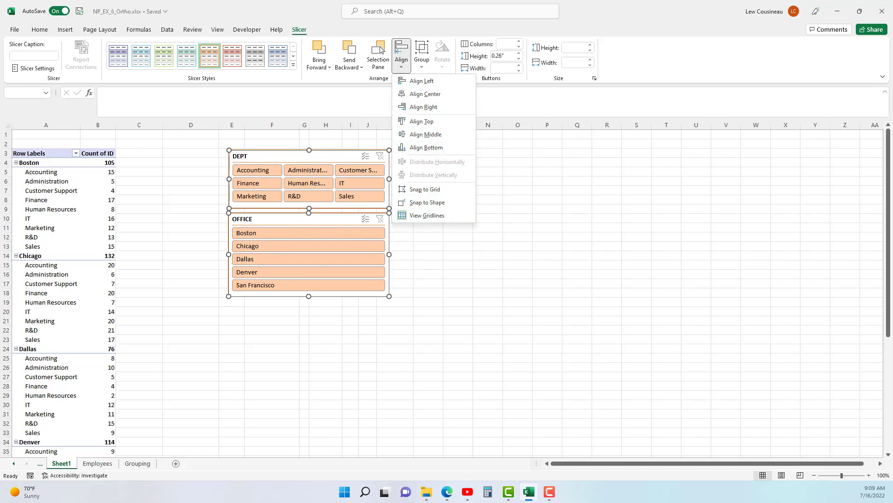
# Insert a slicer for the HIRE YEAR field of the PivotTable and clear its filter.
pyautogui.click(40, 199)
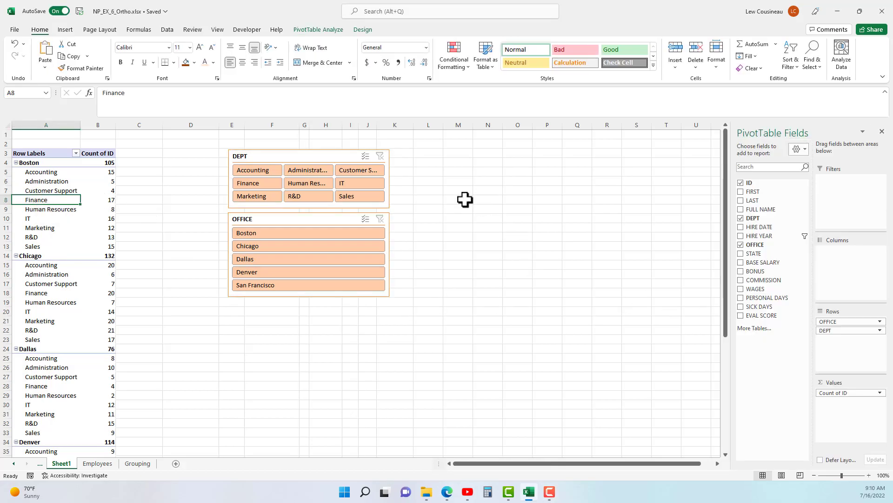
pyautogui.click(317, 29)
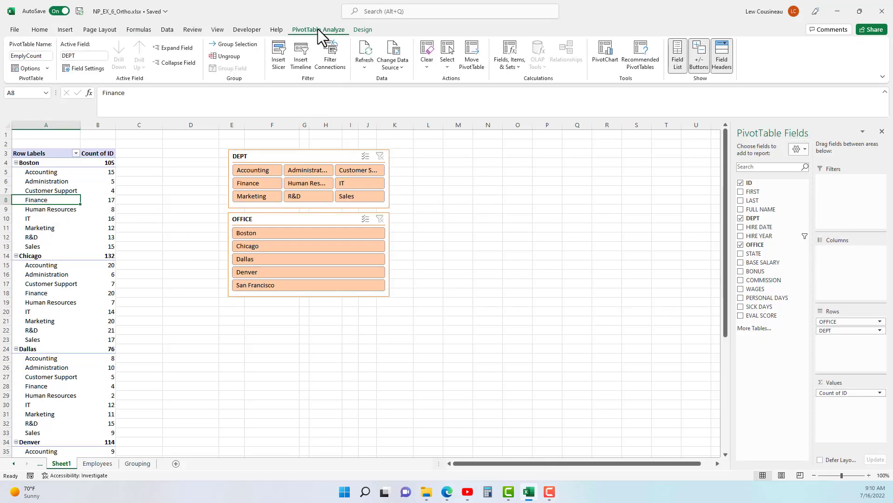
pyautogui.click(278, 55)
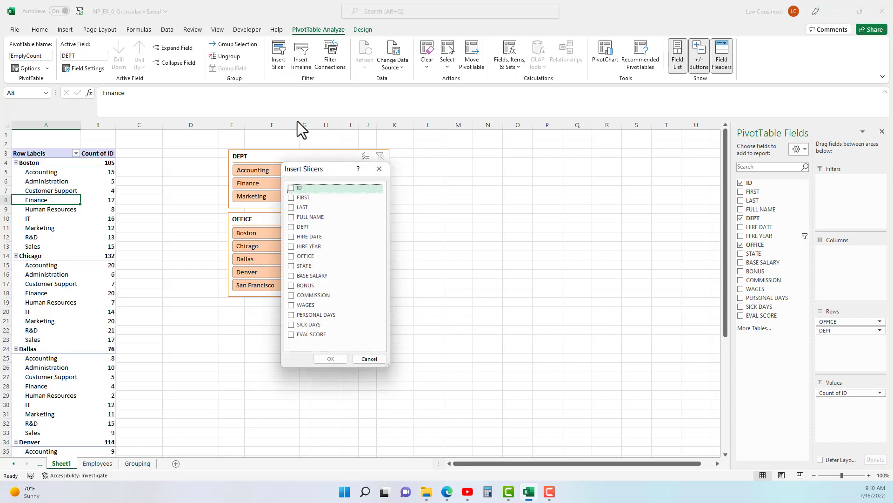
pyautogui.click(290, 247)
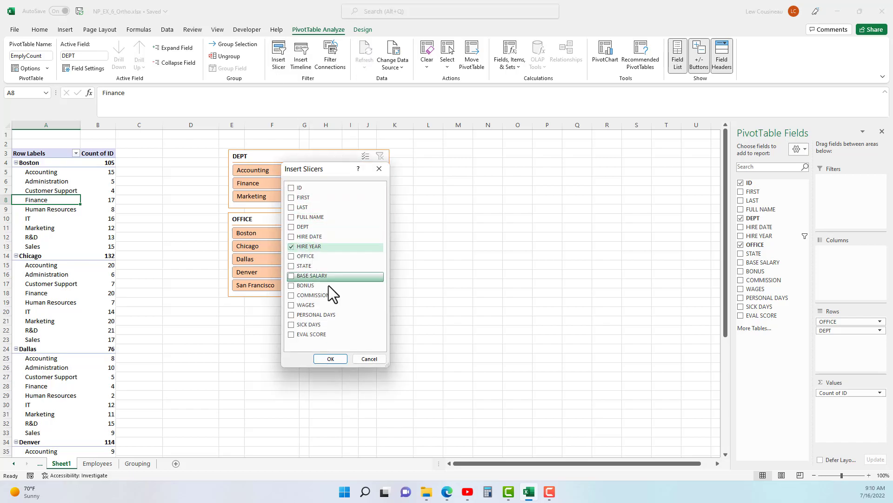
pyautogui.click(326, 359)
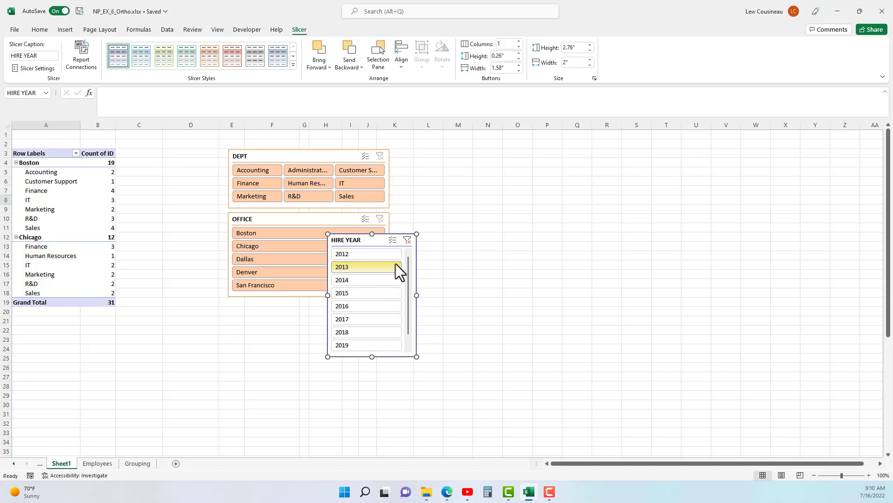
pyautogui.click(407, 240)
# Place the HIRE YEAR slicer beside the DEPT and OFFICE slicers, matching their orange style and lengthening it to about 3.3".
pyautogui.moveTo(377, 243); pyautogui.dragTo(445, 162)
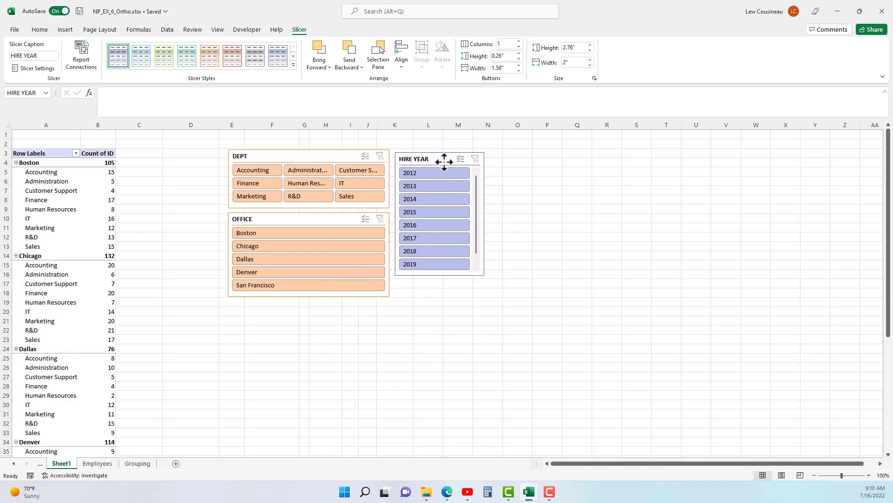
pyautogui.click(210, 57)
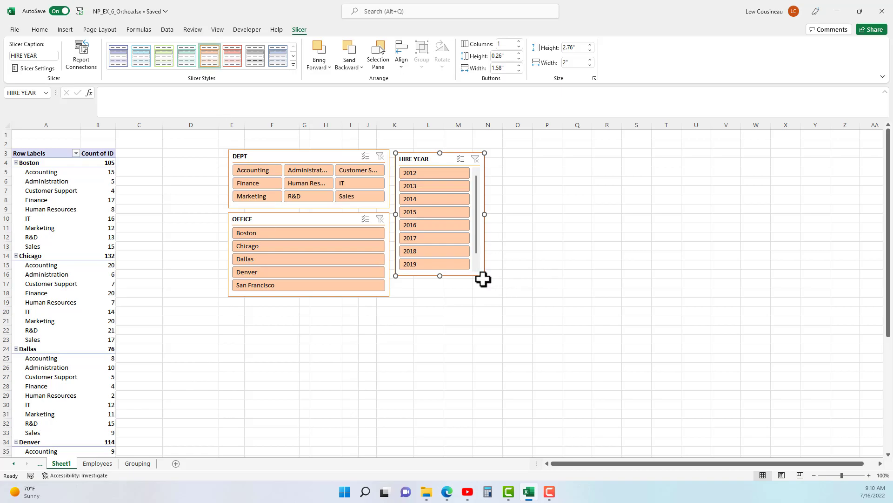
pyautogui.moveTo(439, 276); pyautogui.dragTo(437, 302)
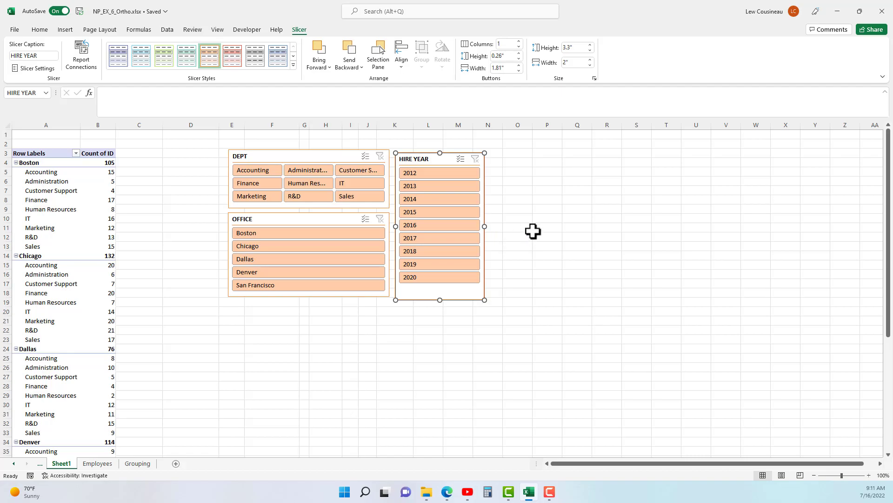
# Filter the PivotTable to 2012 with the HIRE YEAR slicer.
pyautogui.click(420, 173)
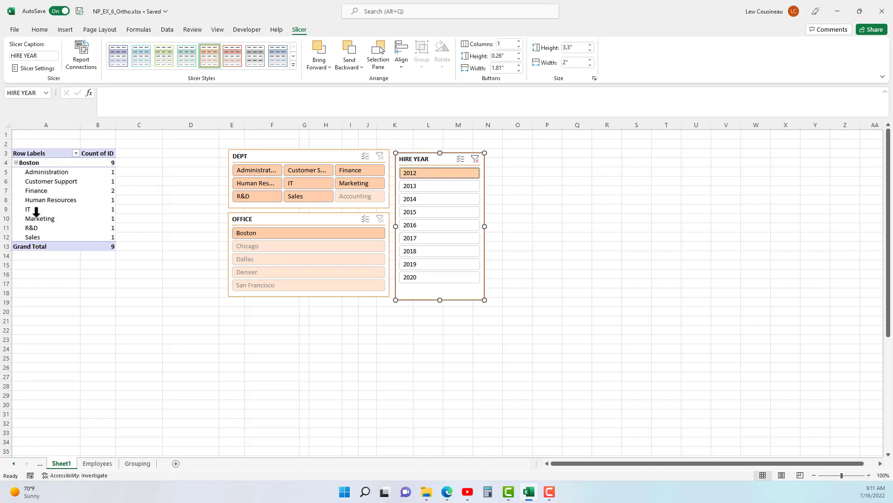
# Filter the PivotTable to the Chicago office with the OFFICE slicer and clear that filter again.
pyautogui.click(251, 247)
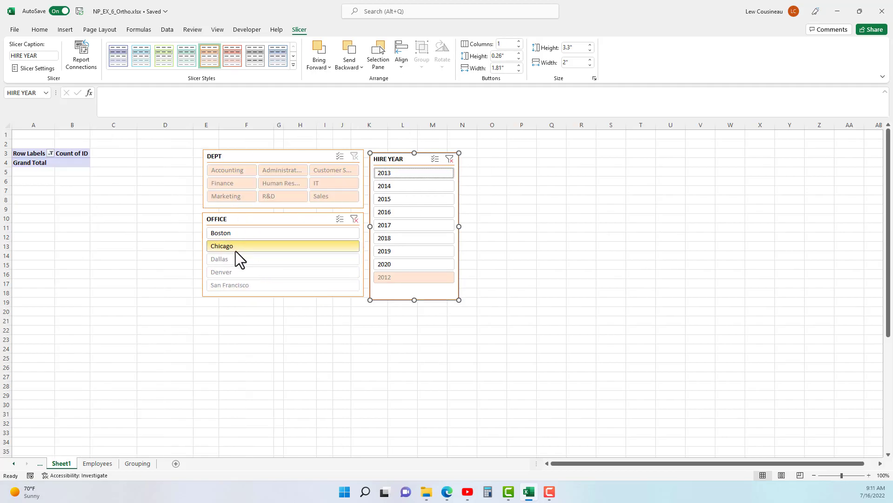
pyautogui.click(355, 230)
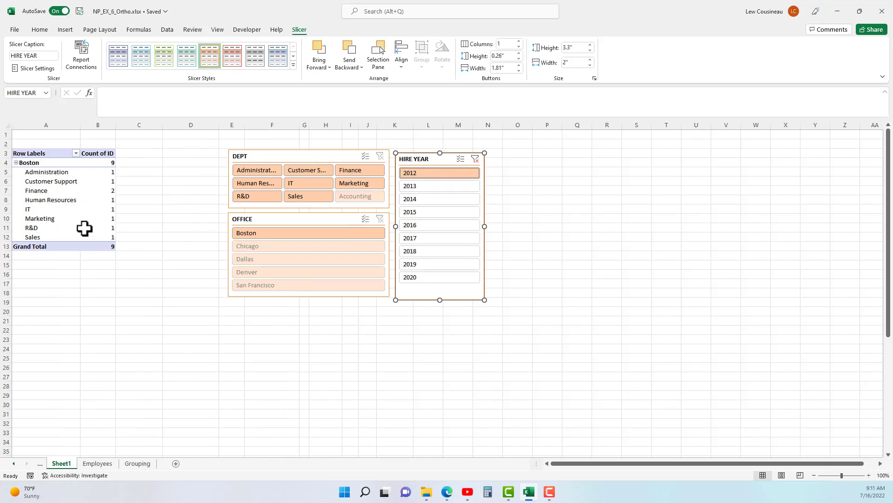
# Set the OFFICE slicer to hide items with no data in its slicer settings.
pyautogui.click(287, 219)
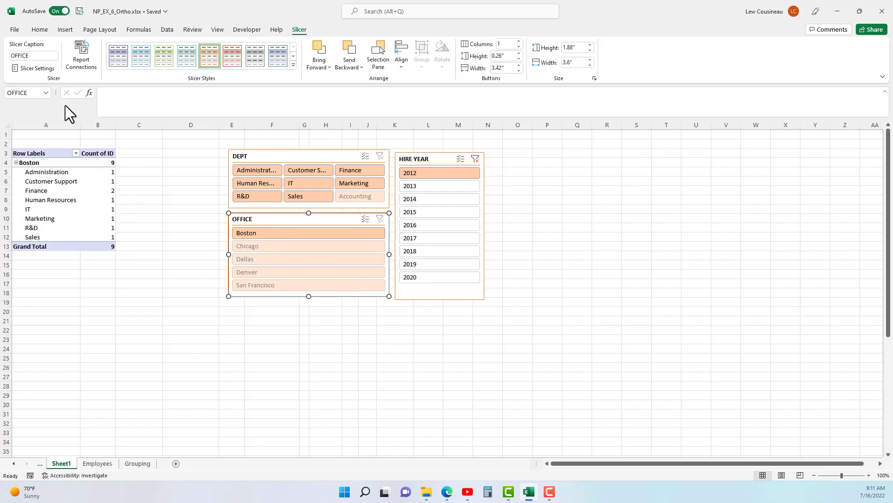
pyautogui.click(26, 69)
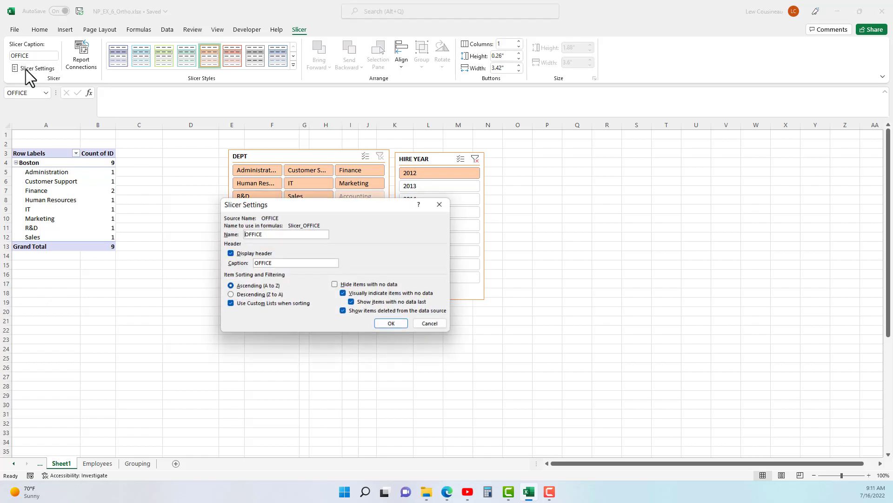
pyautogui.moveTo(325, 206); pyautogui.dragTo(496, 138)
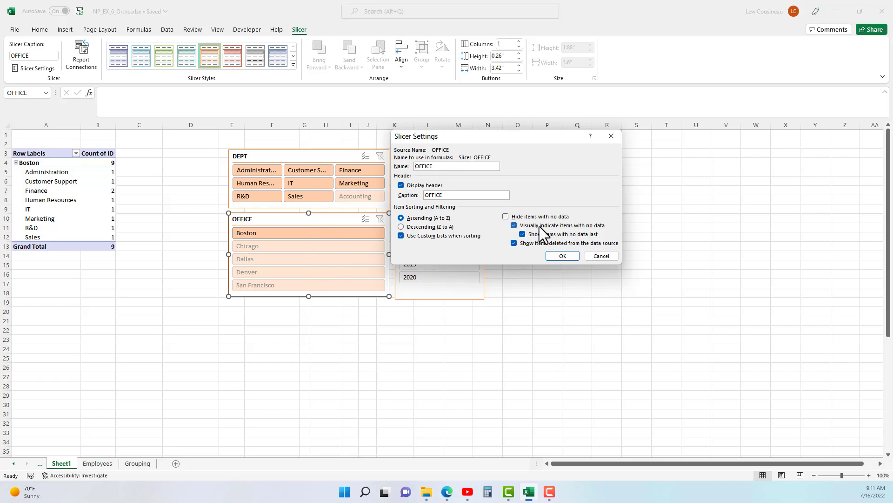
pyautogui.click(506, 217)
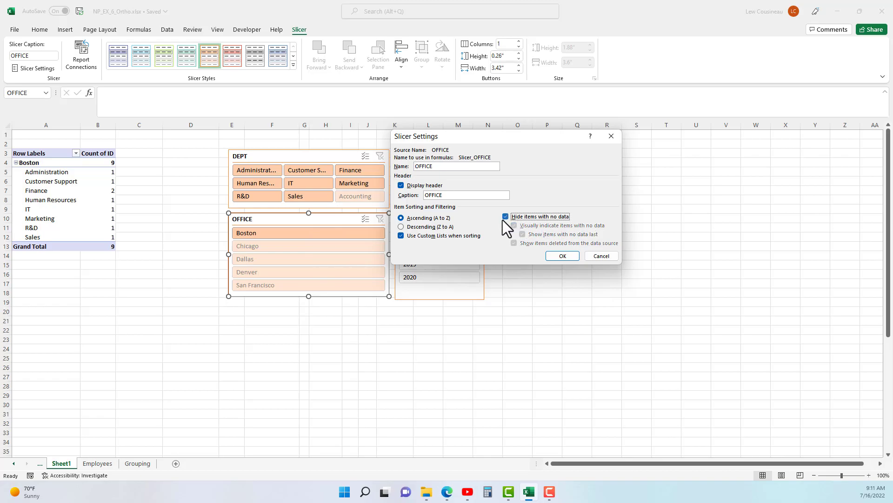
pyautogui.click(560, 255)
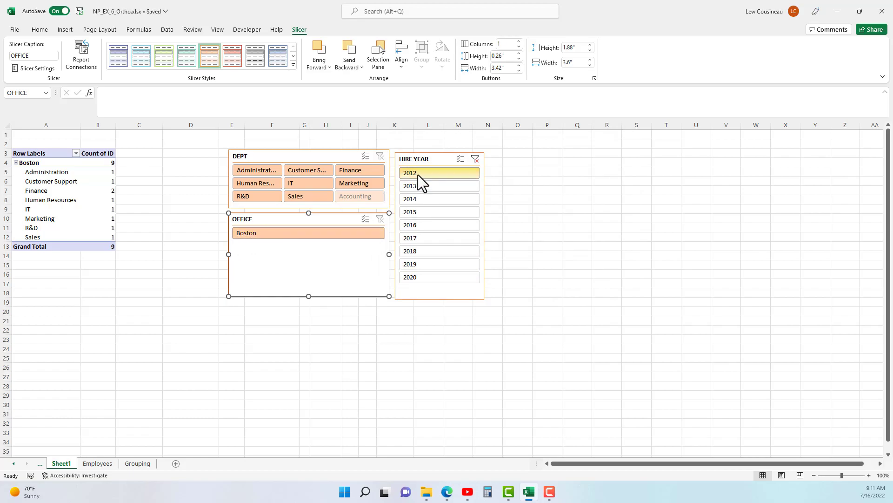
# Clear the HIRE YEAR filter and filter the PivotTable to employees hired in 2014.
pyautogui.click(476, 159)
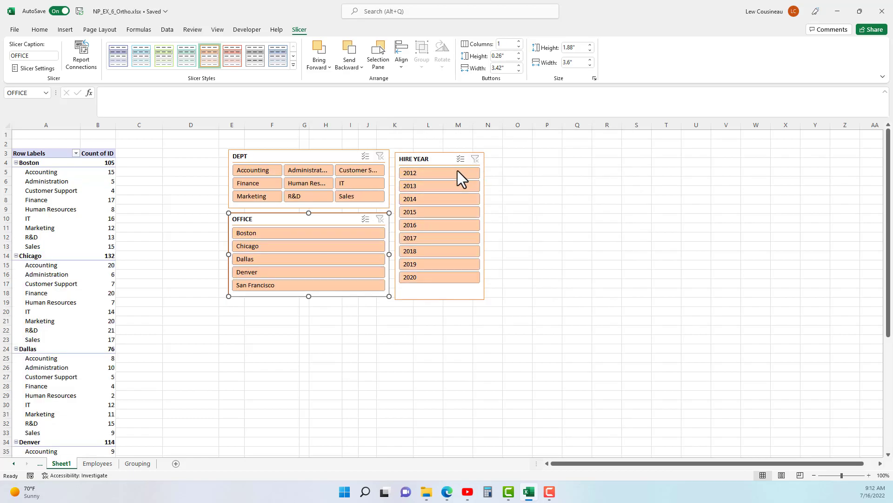
pyautogui.click(422, 200)
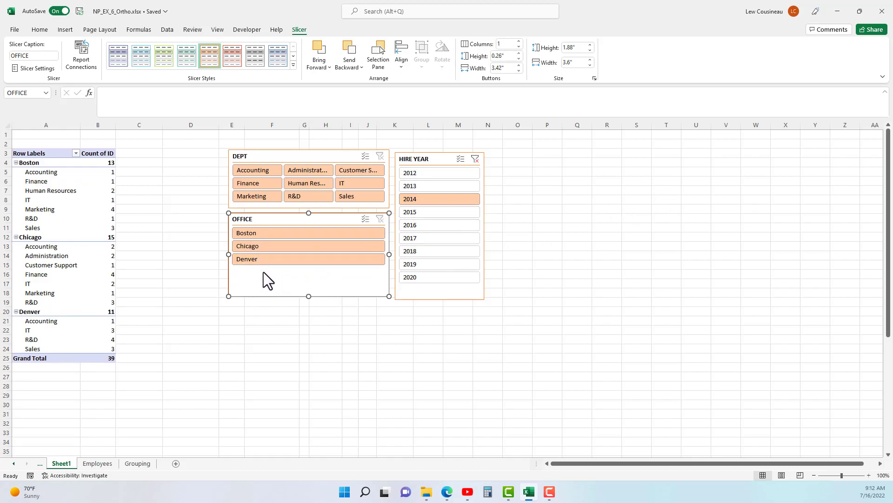
pyautogui.click(418, 200)
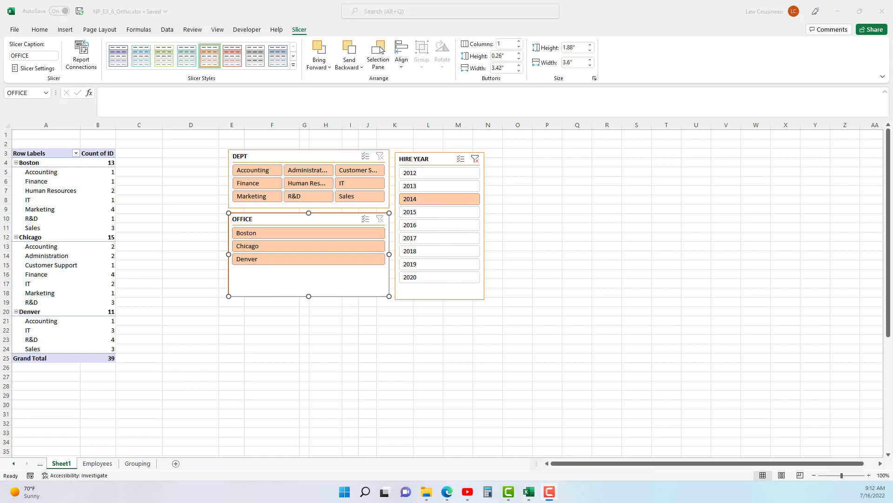
# Set the HIRE YEAR slicer to hide items with no data and clear its filter.
pyautogui.click(422, 159)
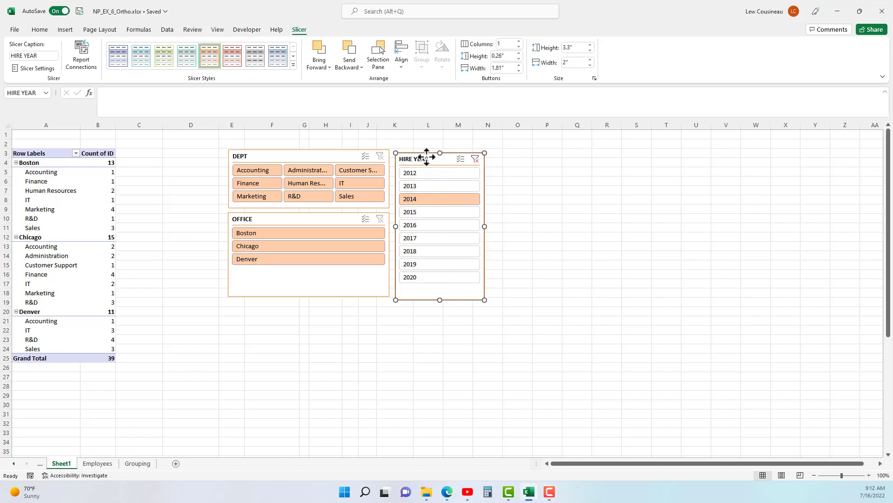
pyautogui.click(33, 68)
pyautogui.click(508, 217)
pyautogui.click(561, 255)
pyautogui.click(475, 159)
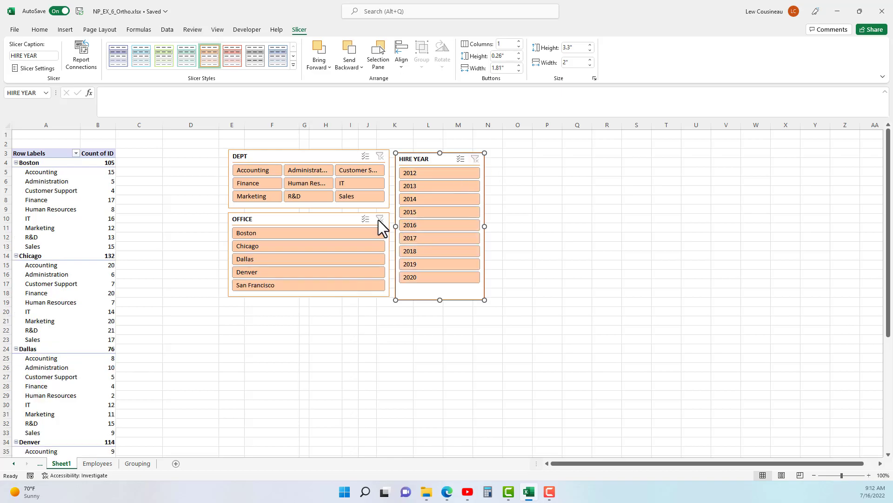
# Filter the PivotTable to the Boston office, switch it to Denver, and clear the OFFICE filter.
pyautogui.click(250, 233)
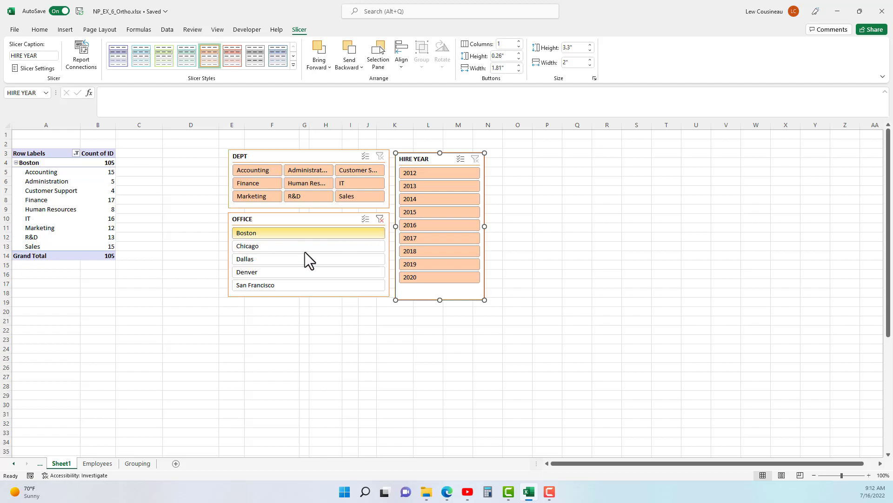
pyautogui.click(255, 276)
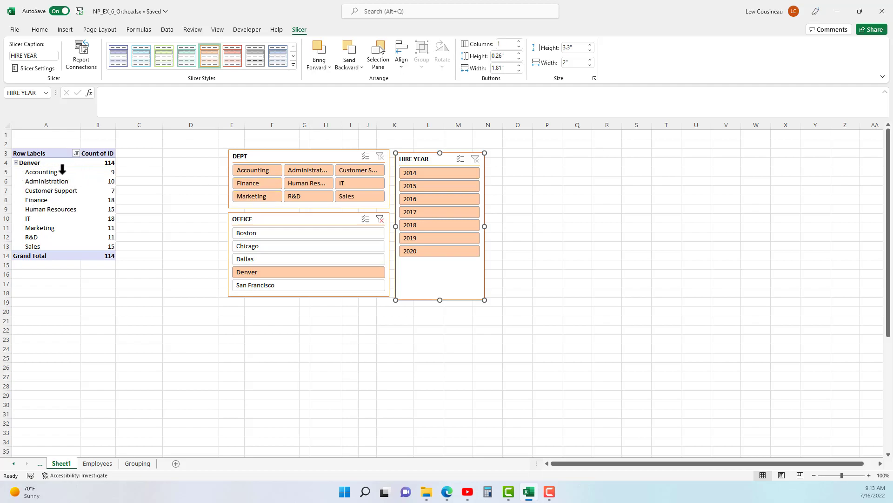
pyautogui.click(50, 196)
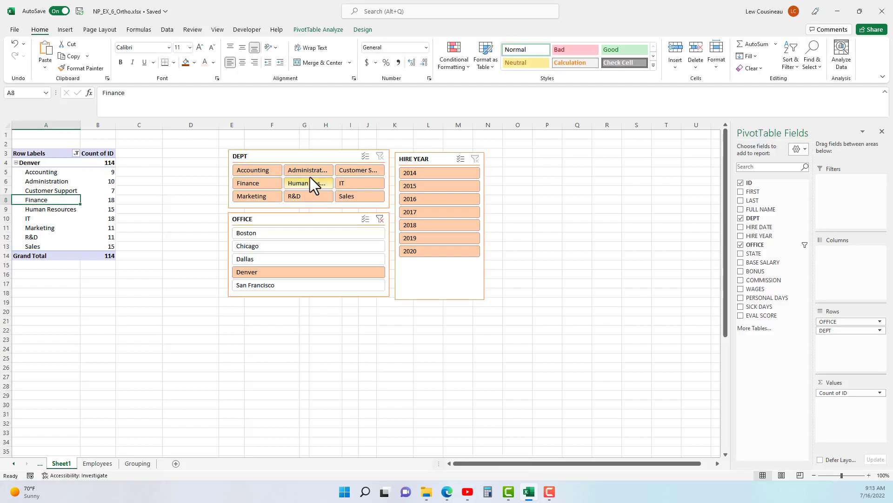
pyautogui.click(368, 159)
pyautogui.click(380, 219)
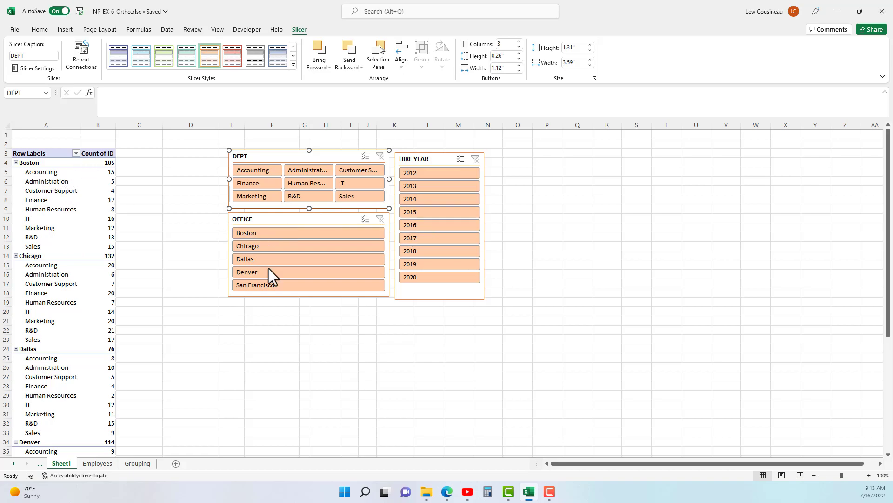
# Filter the PivotTable to hire years 2012 through 2017 with the HIRE YEAR slicer.
pyautogui.click(438, 177)
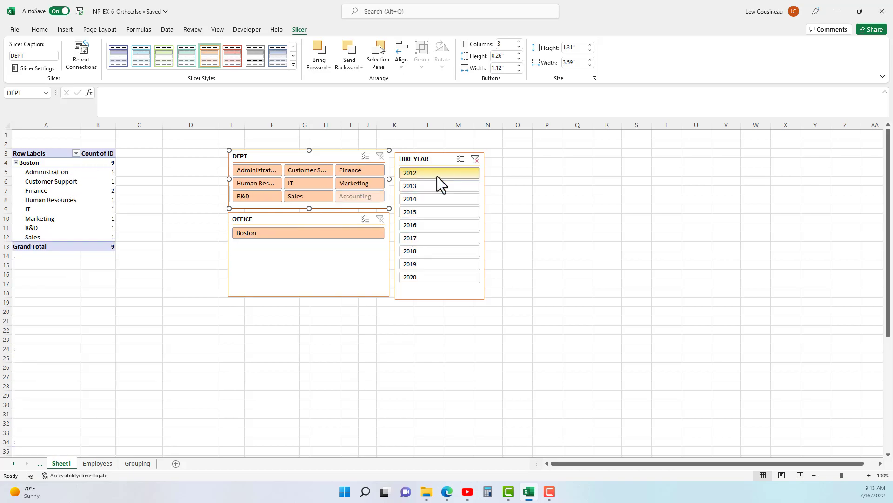
pyautogui.keyDown('shift'); pyautogui.click(435, 237); pyautogui.keyUp('shift')
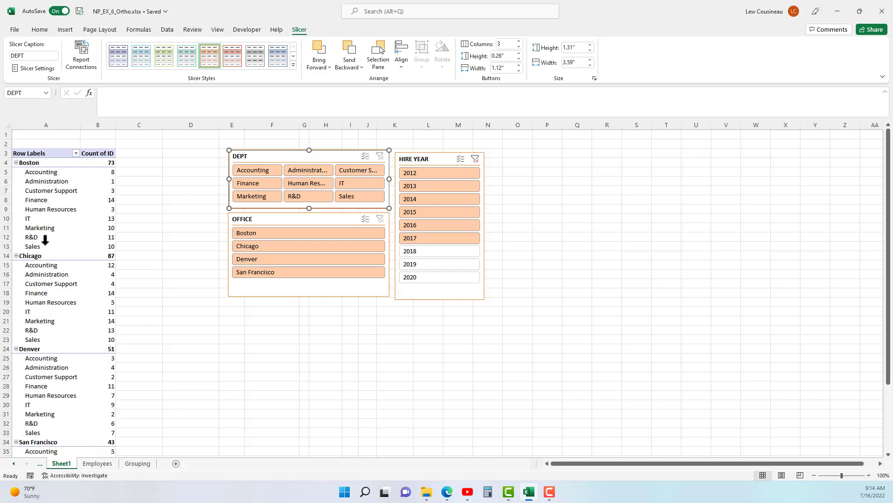
# Check the Employees sheet for date data and insert a timeline for the PivotTable's HIRE DATE field.
pyautogui.click(38, 219)
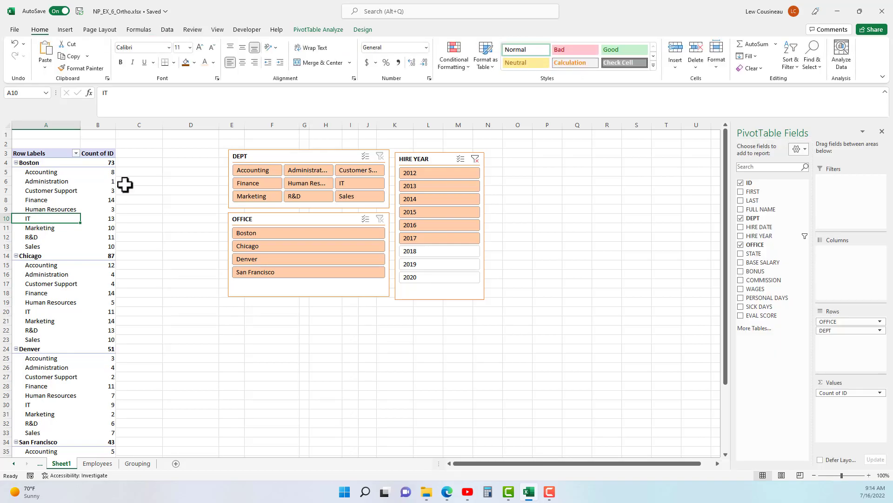
pyautogui.click(317, 32)
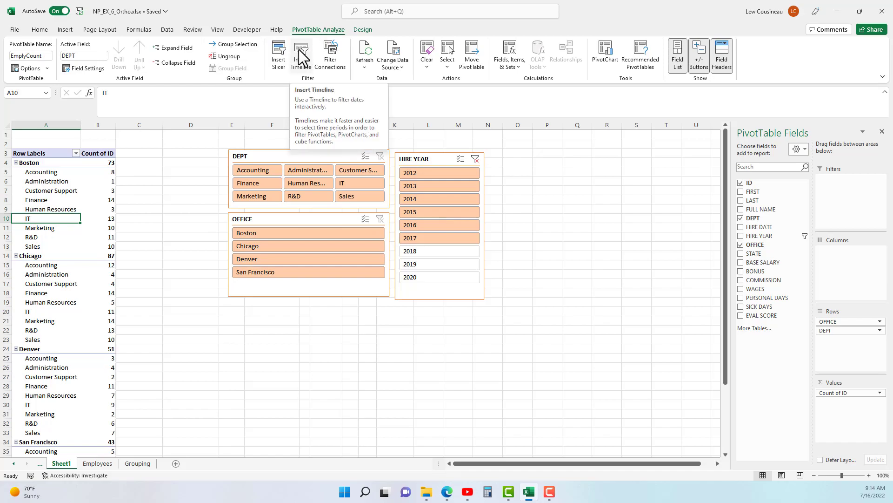
pyautogui.click(99, 464)
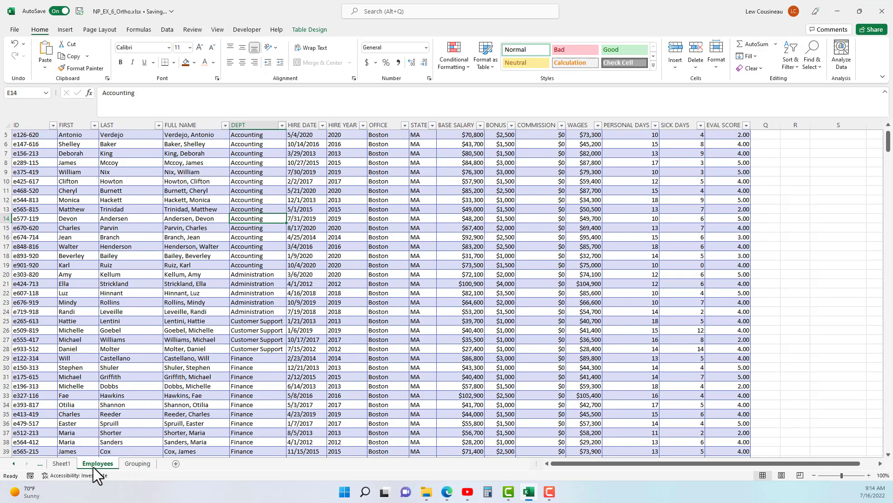
pyautogui.click(61, 463)
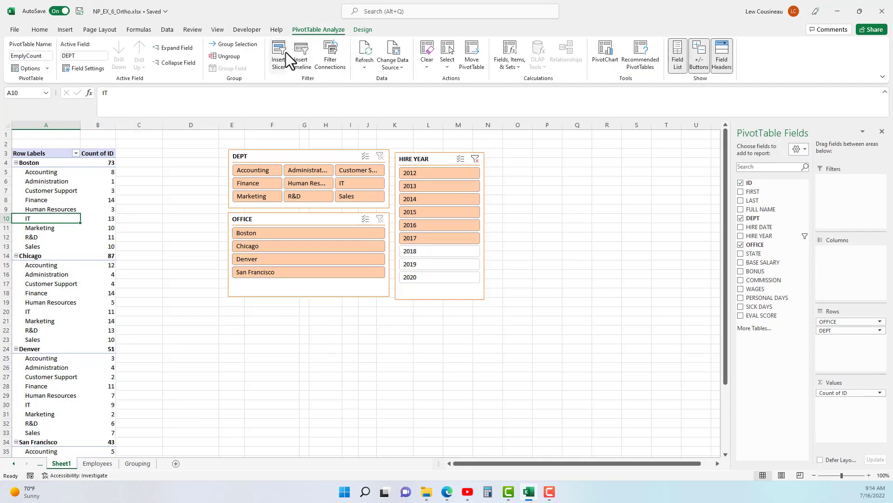
pyautogui.click(300, 56)
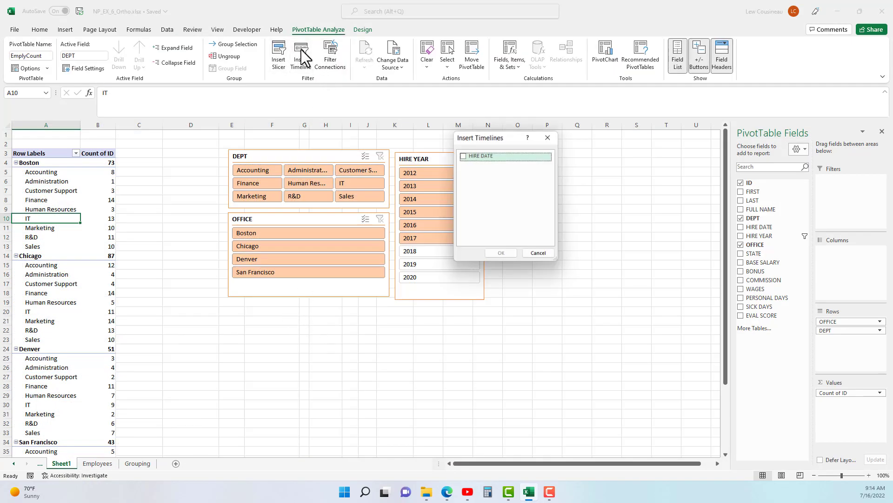
pyautogui.click(463, 155)
pyautogui.click(500, 257)
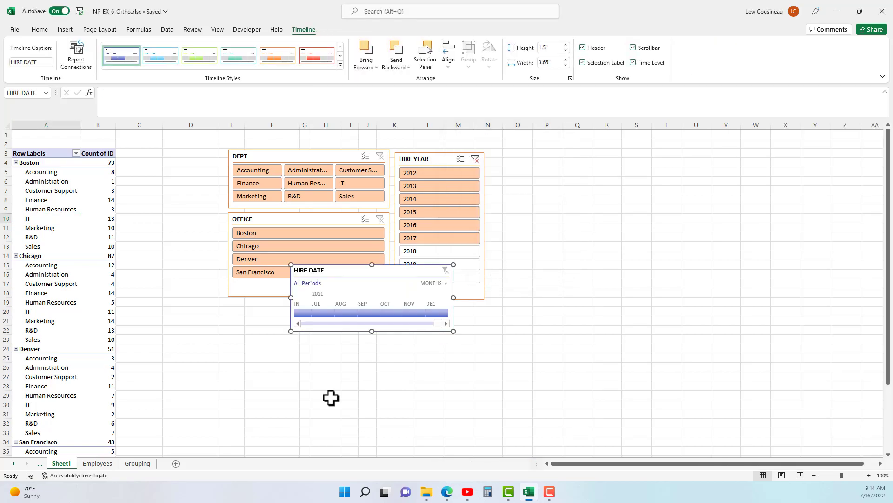
# Place the HIRE DATE timeline directly beneath the OFFICE slicer and widen it to about 5.8".
pyautogui.moveTo(374, 268); pyautogui.dragTo(313, 303)
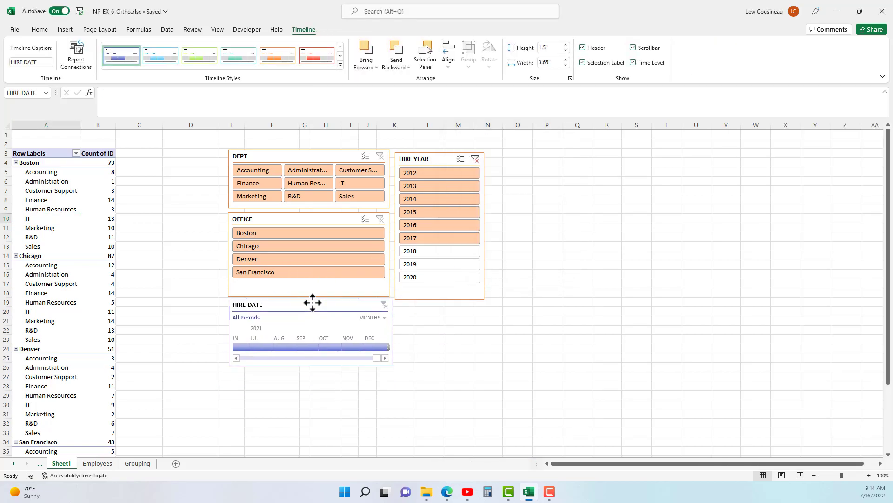
pyautogui.moveTo(392, 365); pyautogui.dragTo(489, 365)
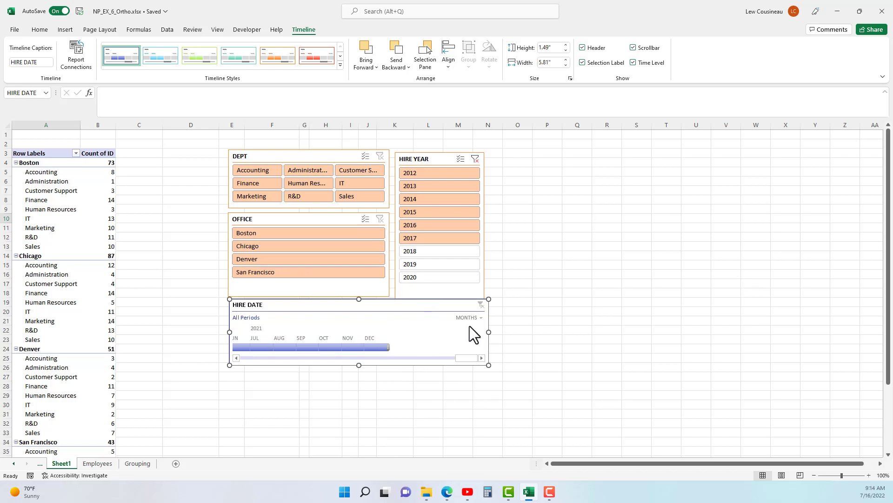
# Switch the HIRE DATE timeline's time level to years and back to months.
pyautogui.moveTo(462, 357); pyautogui.dragTo(249, 373)
pyautogui.click(481, 318)
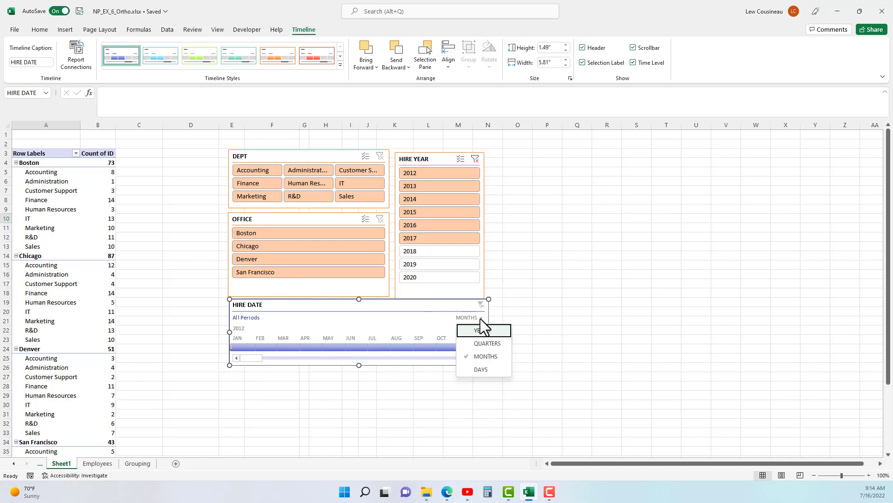
pyautogui.click(480, 330)
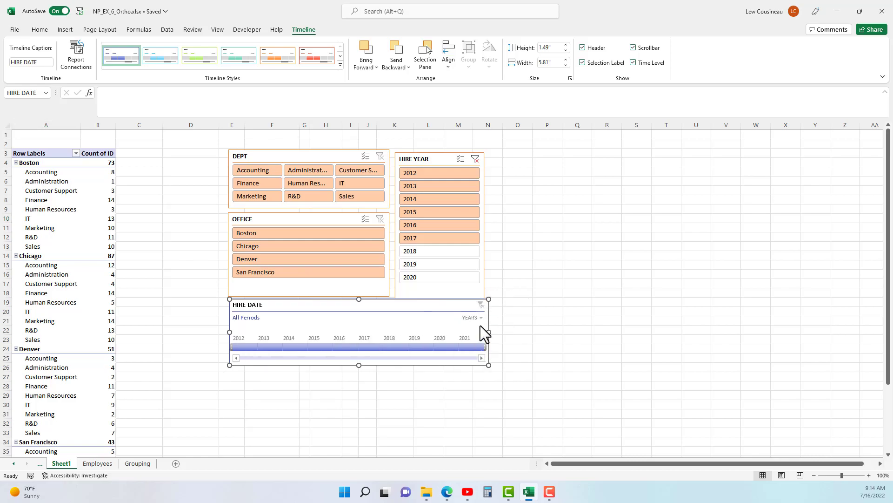
pyautogui.click(480, 317)
pyautogui.click(493, 356)
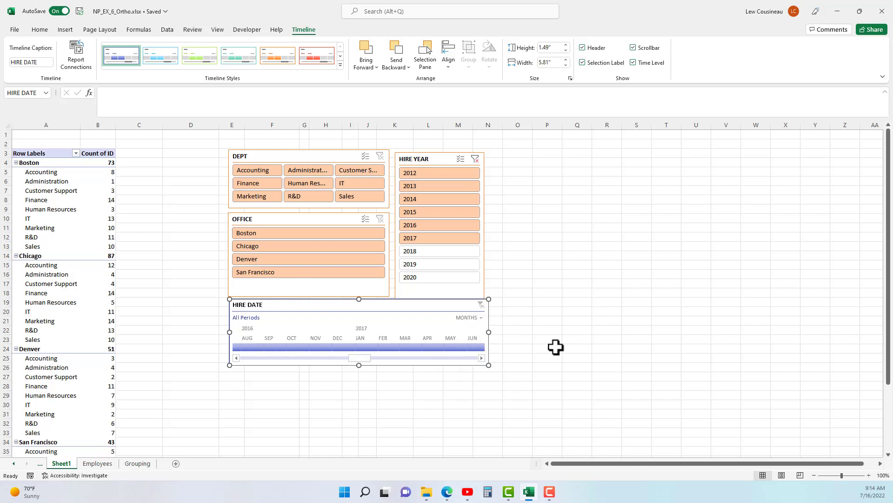
# Narrow the HIRE DATE timeline to about 5.72" to line up with the slicers, and clear the HIRE YEAR filter.
pyautogui.moveTo(488, 332); pyautogui.dragTo(484, 333)
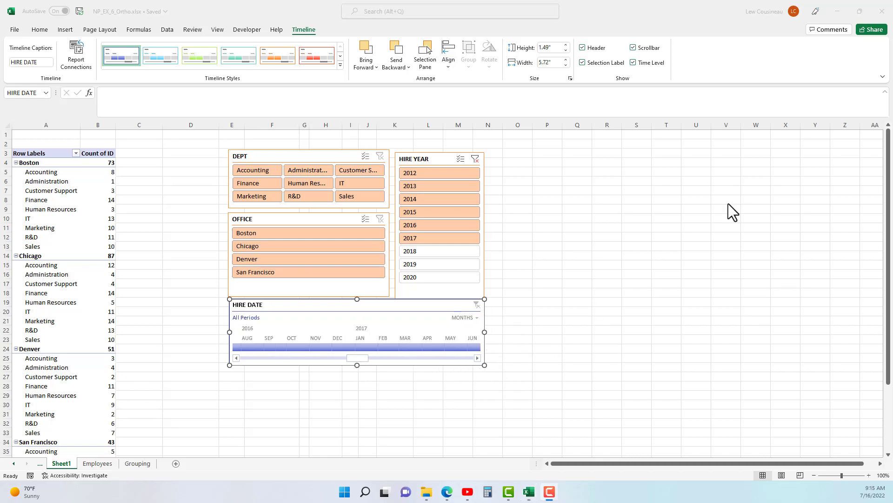
pyautogui.click(475, 159)
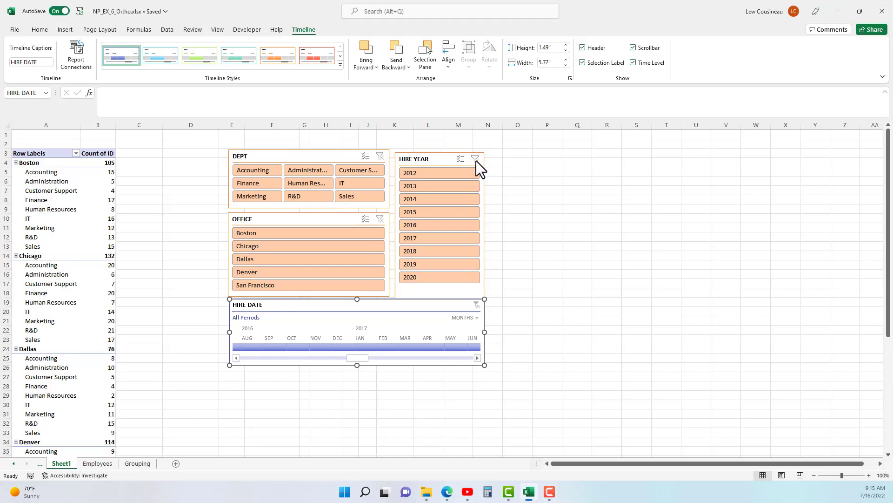
# Filter the PivotTable to hires from September 2016 through May 2017 with the HIRE DATE timeline.
pyautogui.click(275, 348)
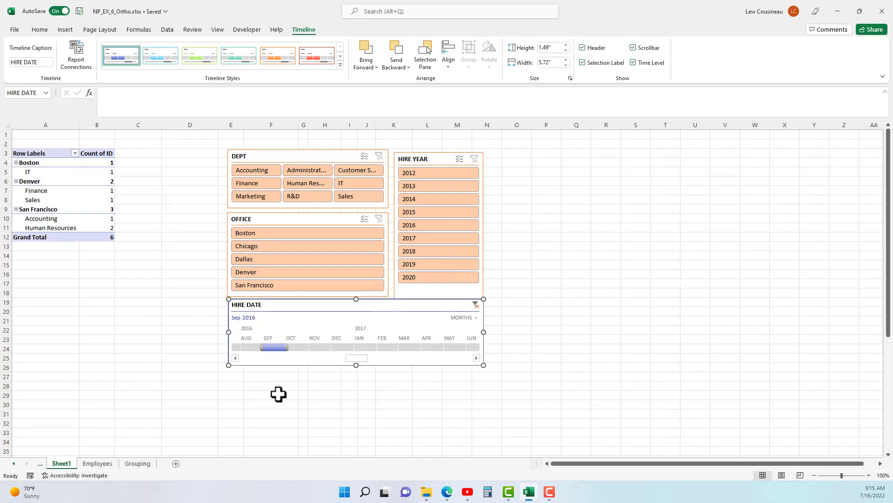
pyautogui.keyDown('shift'); pyautogui.click(449, 348); pyautogui.keyUp('shift')
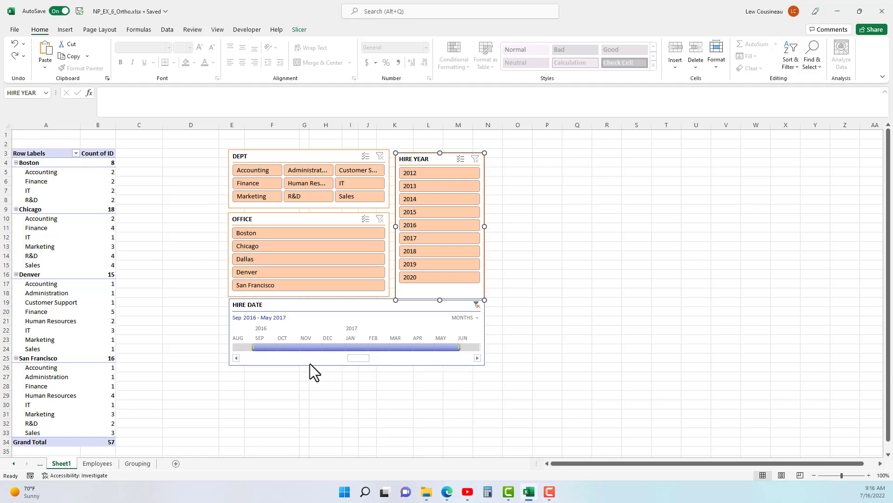
# Filter the PivotTable to hires from January through October 2012 with the HIRE DATE timeline.
pyautogui.scroll(15, 233, 364)
pyautogui.click(241, 348)
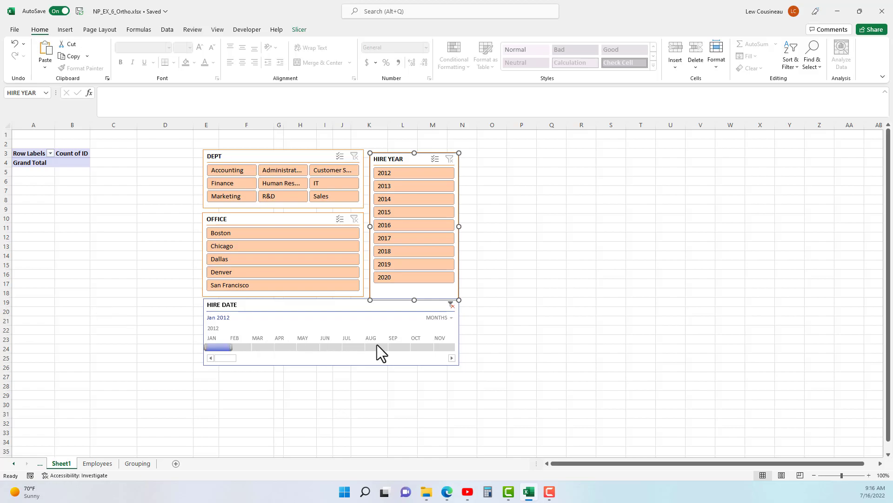
pyautogui.keyDown('shift'); pyautogui.click(417, 352); pyautogui.keyUp('shift')
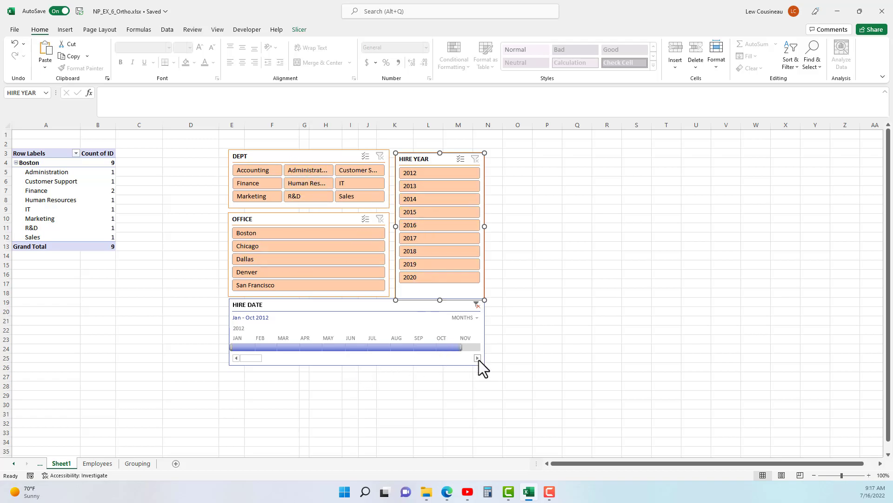
# Clear the HIRE DATE timeline filter and align the HIRE YEAR slicer with the upper edge of the DEPT slicer.
pyautogui.click(476, 305)
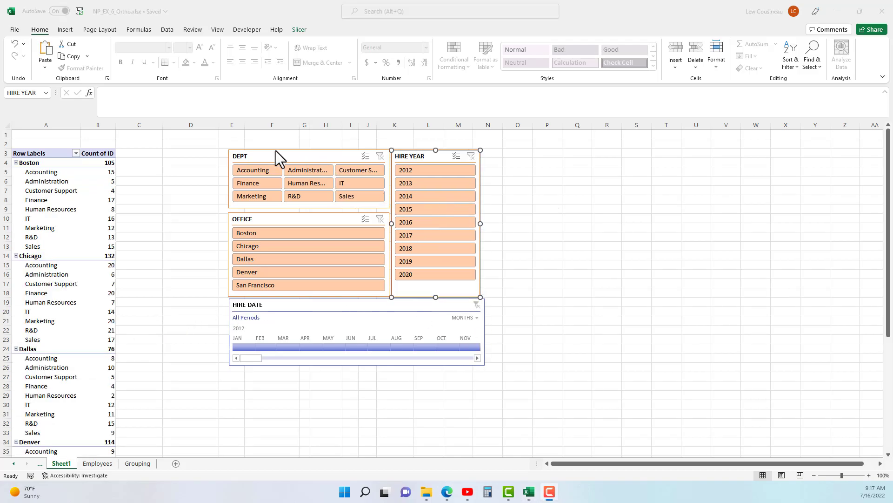
pyautogui.click(274, 155)
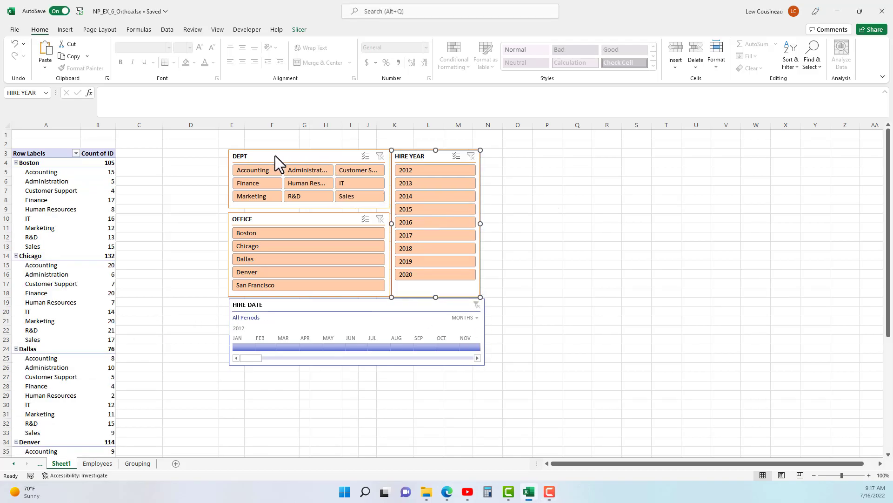
# Select the DEPT, OFFICE and HIRE YEAR slicers together with the HIRE DATE timeline and move the group beside the PivotTable, over columns C to K.
pyautogui.click(278, 159)
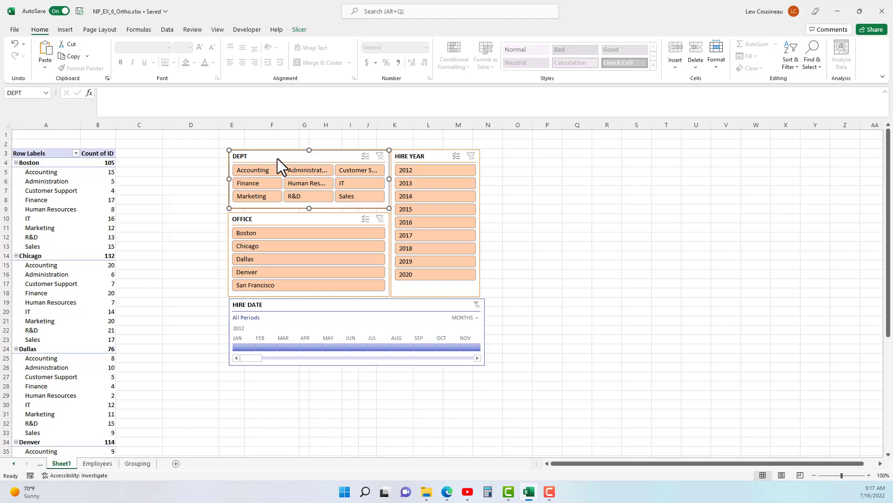
pyautogui.keyDown('ctrl'); pyautogui.click(450, 307); pyautogui.keyUp('ctrl')
pyautogui.keyDown('ctrl'); pyautogui.click(432, 285); pyautogui.keyUp('ctrl')
pyautogui.keyDown('ctrl'); pyautogui.click(367, 285); pyautogui.keyUp('ctrl')
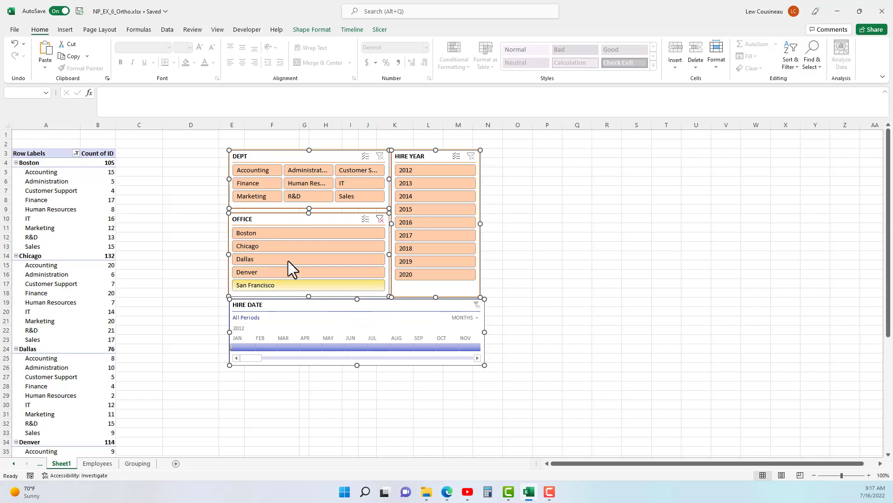
pyautogui.press('Left')
pyautogui.press('Left')
pyautogui.press('Left')
pyautogui.press('Left')
pyautogui.press('Left')
pyautogui.press('Left')
pyautogui.press('Left')
pyautogui.press('Left')
pyautogui.press('Left')
pyautogui.press('Left')
pyautogui.press('Left')
pyautogui.press('Left')
pyautogui.press('Left')
pyautogui.press('Left')
pyautogui.press('Left')
pyautogui.press('Left')
pyautogui.press('Left')
pyautogui.press('Left')
pyautogui.press('Left')
pyautogui.press('Left')
pyautogui.press('Left')
pyautogui.press('Left')
pyautogui.press('Left')
pyautogui.press('Left')
pyautogui.press('Left')
pyautogui.press('Left')
pyautogui.press('Left')
pyautogui.press('Left')
pyautogui.press('Left')
pyautogui.press('Left')
pyautogui.press('Left')
pyautogui.press('Left')
pyautogui.press('Left')
pyautogui.press('Left')
pyautogui.press('Left')
pyautogui.press('Left')
pyautogui.press('Left')
pyautogui.press('Left')
pyautogui.press('Left')
pyautogui.press('Left')
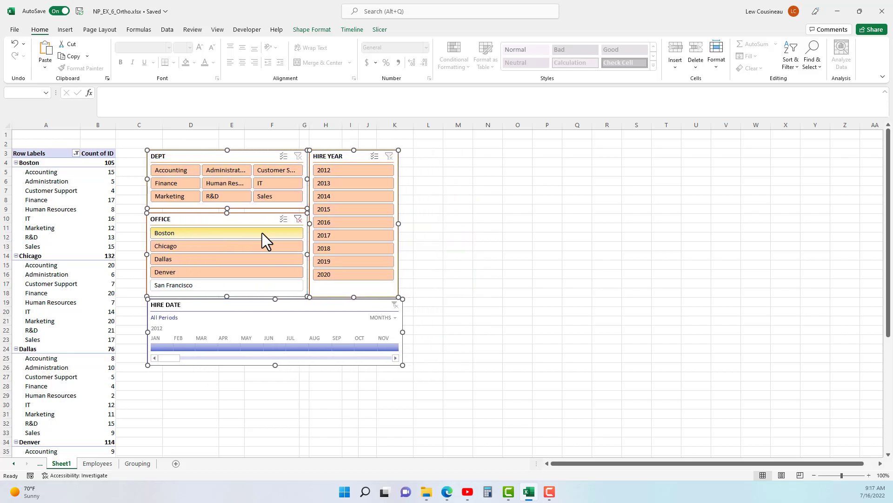
# Copy the whole PivotTable to cell M3 and fit the widths of columns M and N to their contents.
pyautogui.click(58, 191)
pyautogui.click(27, 153)
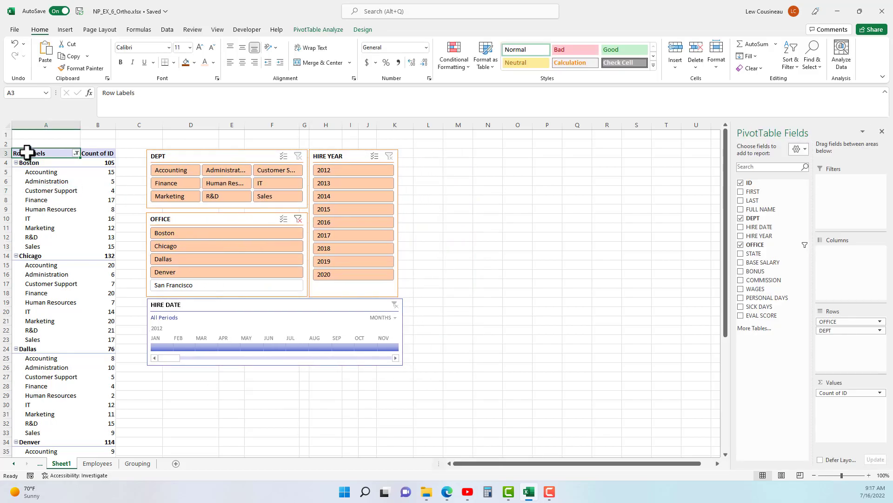
pyautogui.moveTo(29, 151); pyautogui.dragTo(95, 440)
pyautogui.hotkey('ctrl', 'c')
pyautogui.scroll(4, 446, 258)
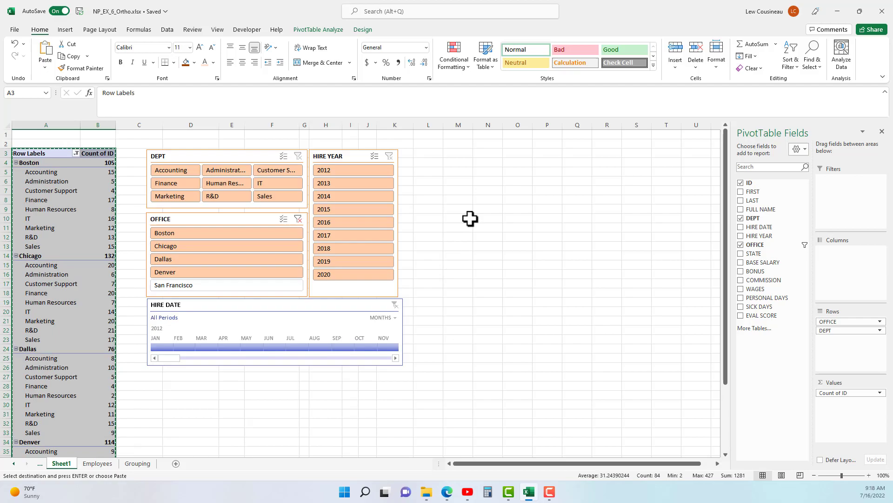
pyautogui.click(459, 155)
pyautogui.keyDown('ctrl'); pyautogui.scroll(15, 457, 224); pyautogui.keyUp('ctrl')
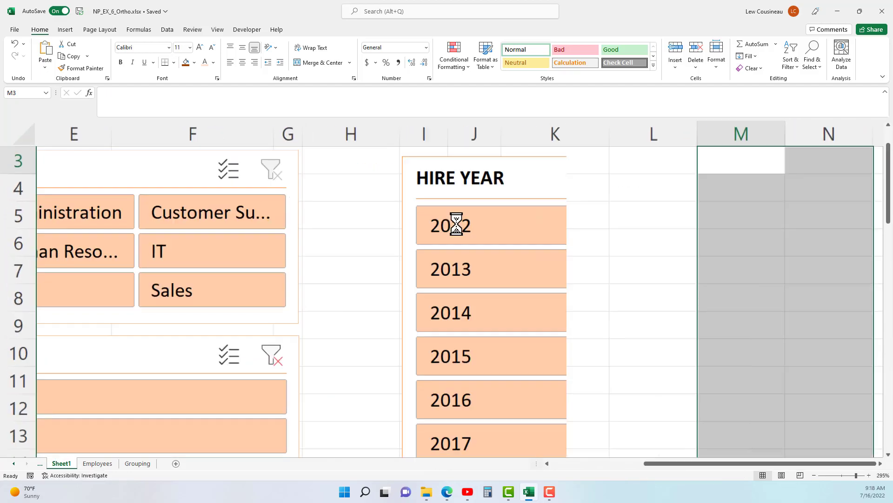
pyautogui.click(840, 476)
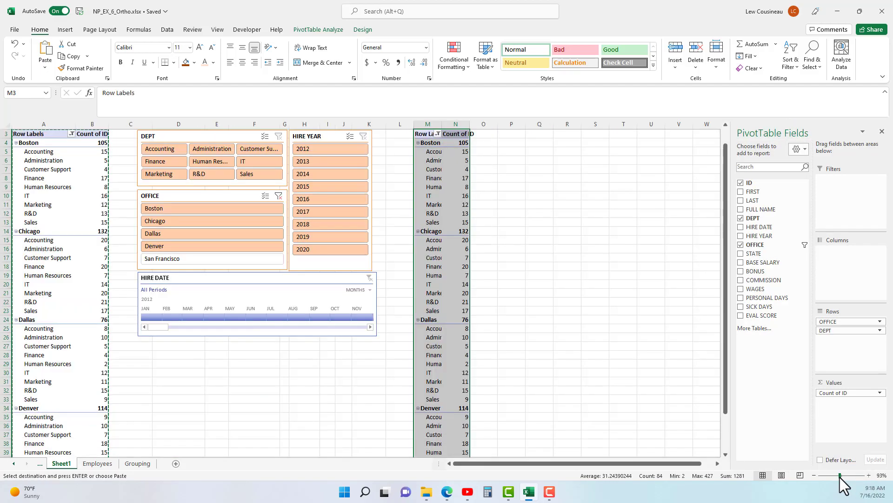
pyautogui.doubleClick(470, 122)
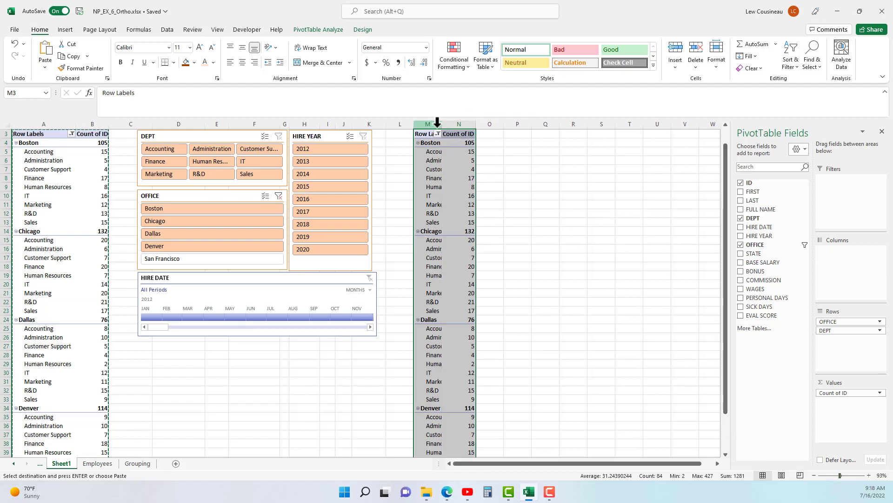
pyautogui.doubleClick(443, 123)
# Replace ID with EVAL SCORE as the value field of the PivotTable at M3 and summarize it by average.
pyautogui.click(438, 158)
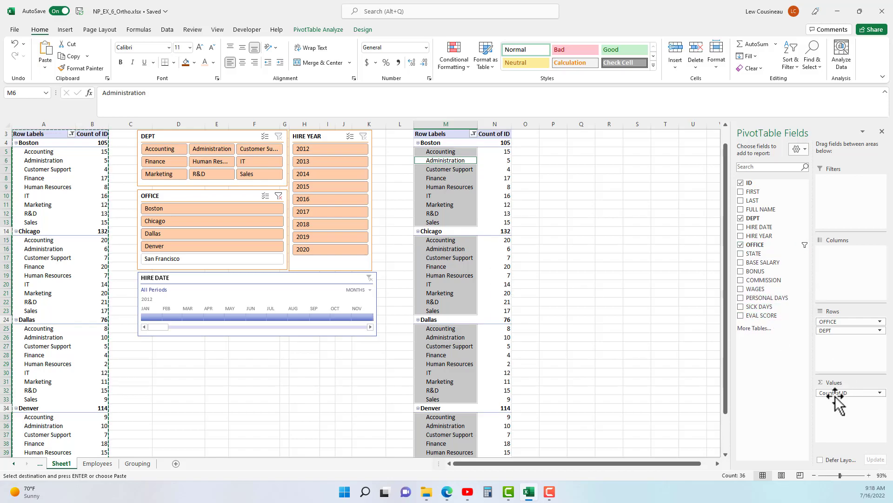
pyautogui.moveTo(836, 395); pyautogui.dragTo(769, 367)
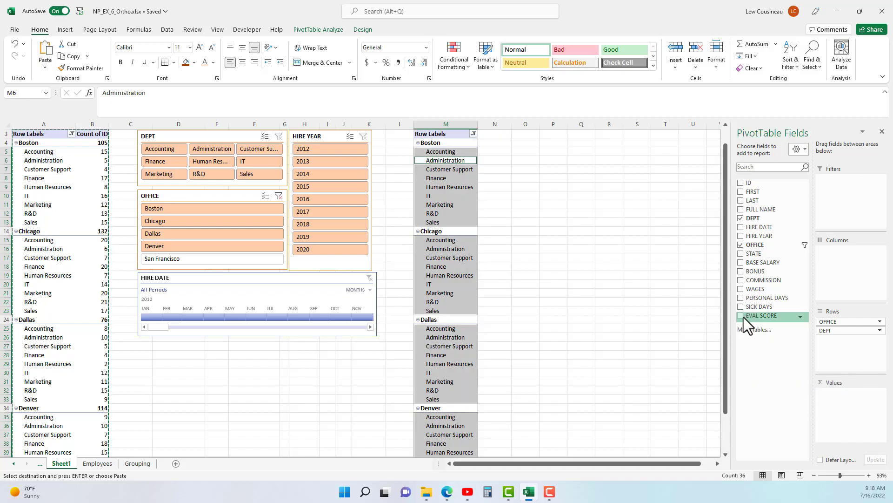
pyautogui.moveTo(741, 315); pyautogui.dragTo(843, 396)
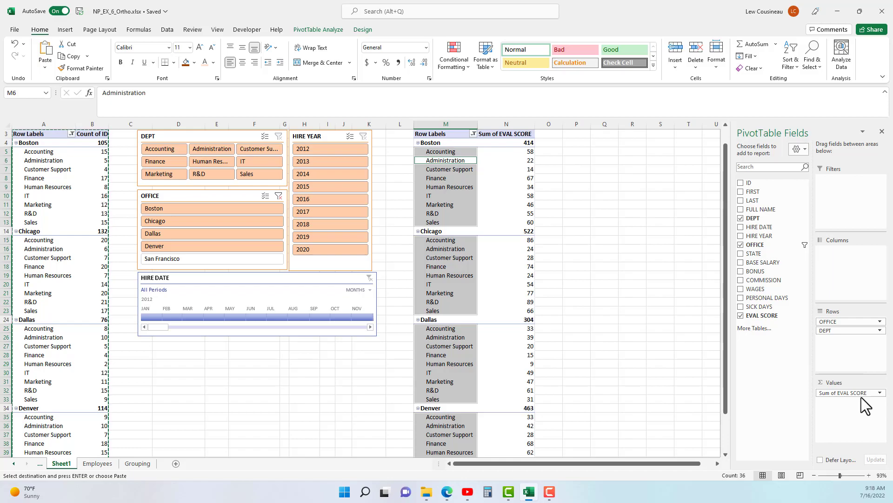
pyautogui.click(881, 393)
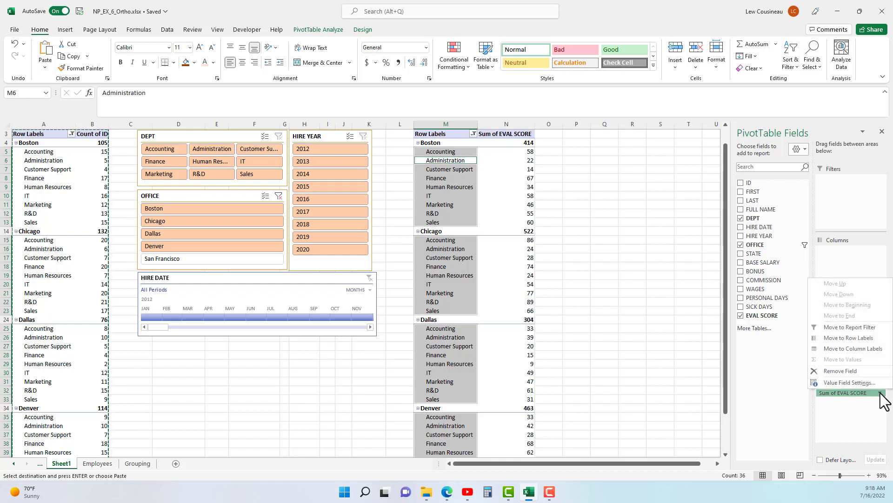
pyautogui.click(880, 393)
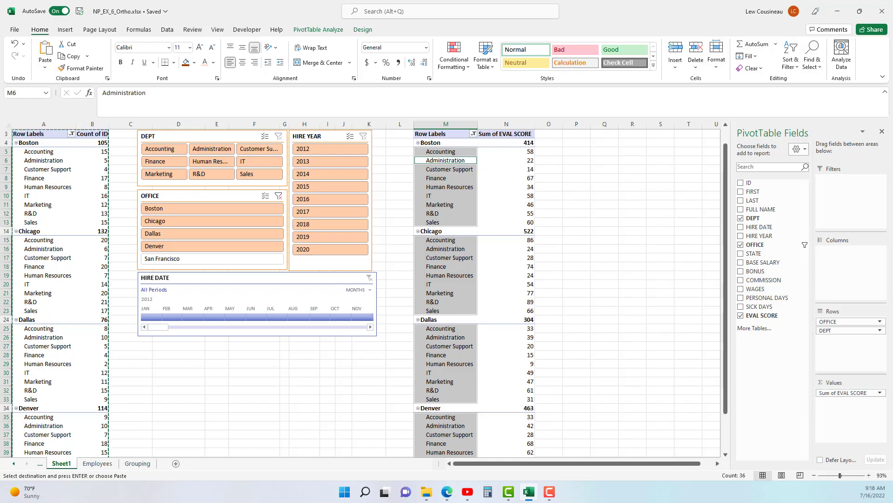
pyautogui.rightClick(510, 177)
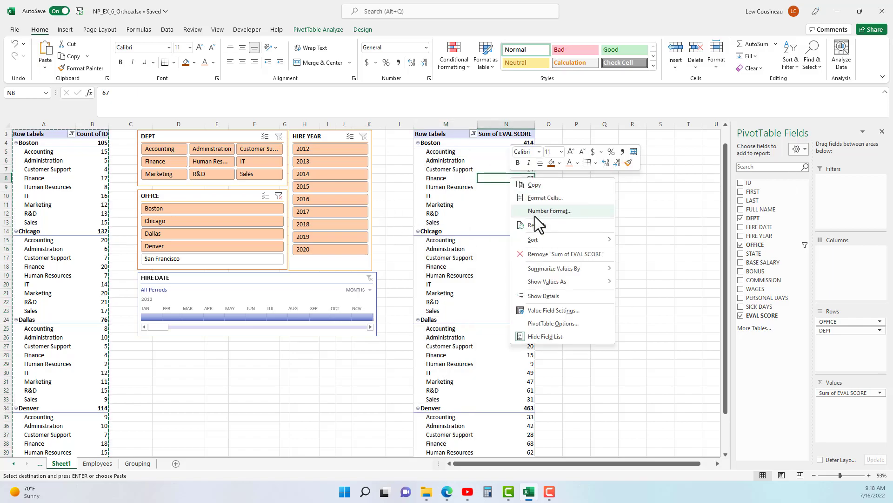
pyautogui.moveTo(551, 267)
pyautogui.click(651, 295)
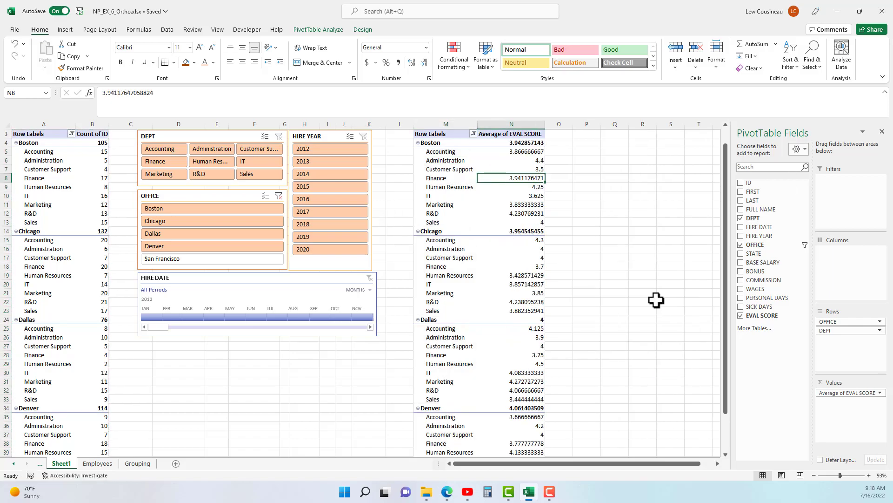
# Format the Average of EVAL SCORE values as Number with two decimals.
pyautogui.rightClick(524, 185)
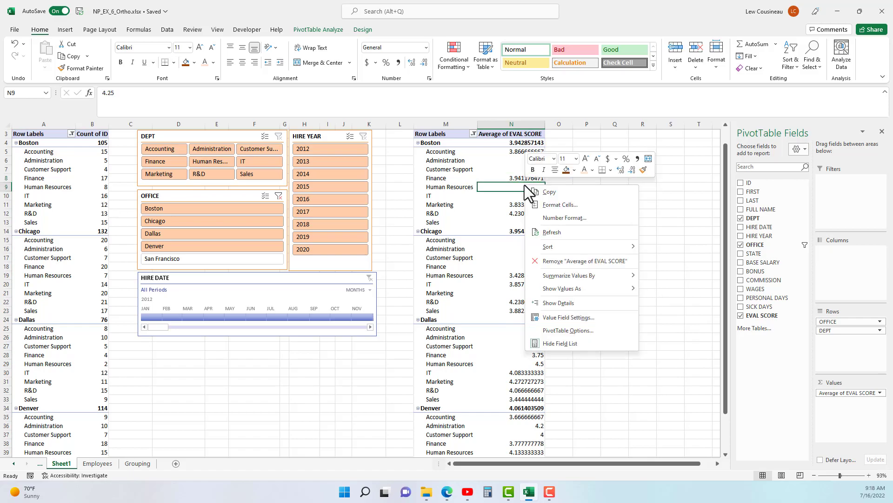
pyautogui.click(564, 218)
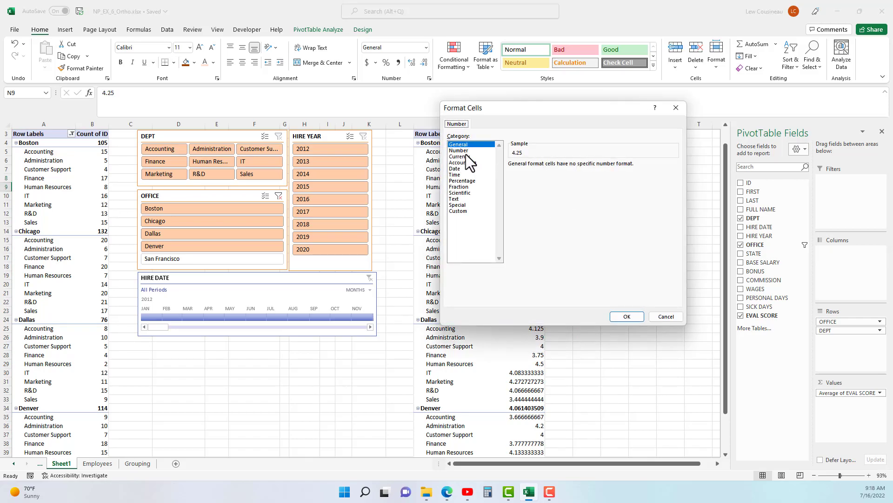
pyautogui.click(467, 150)
pyautogui.click(633, 320)
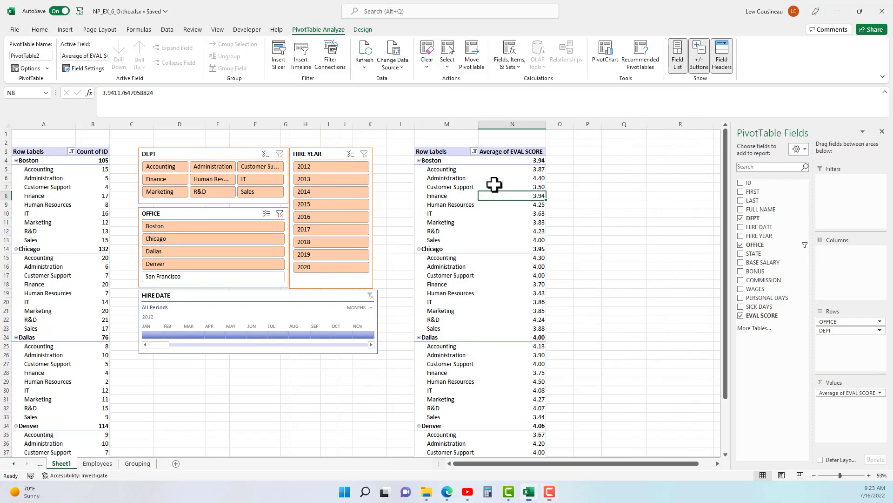
# Remove DEPT from the rows of the PivotTable at M3 and copy that PivotTable to cell P3.
pyautogui.moveTo(829, 332); pyautogui.dragTo(782, 367)
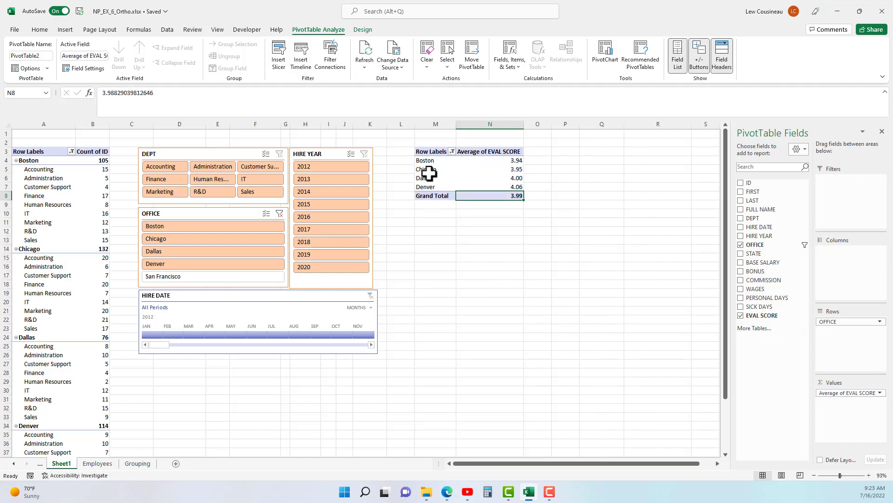
pyautogui.moveTo(430, 153); pyautogui.dragTo(490, 193)
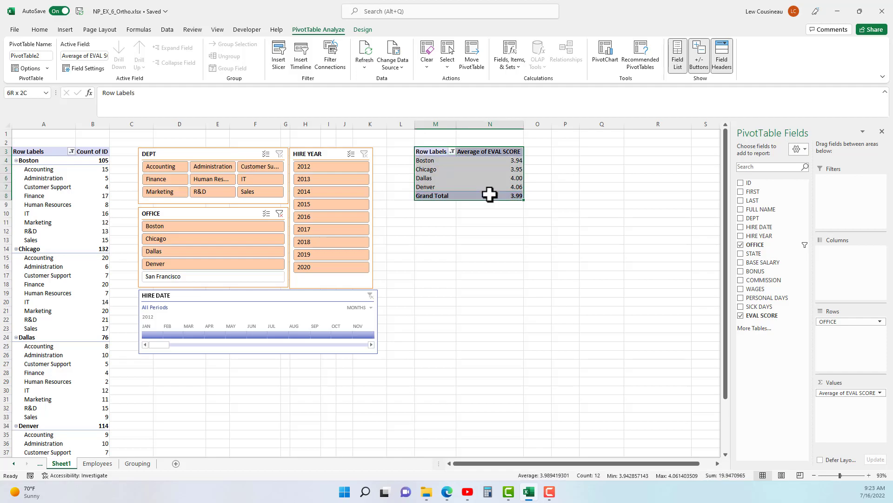
pyautogui.hotkey('ctrl', 'c')
pyautogui.click(560, 152)
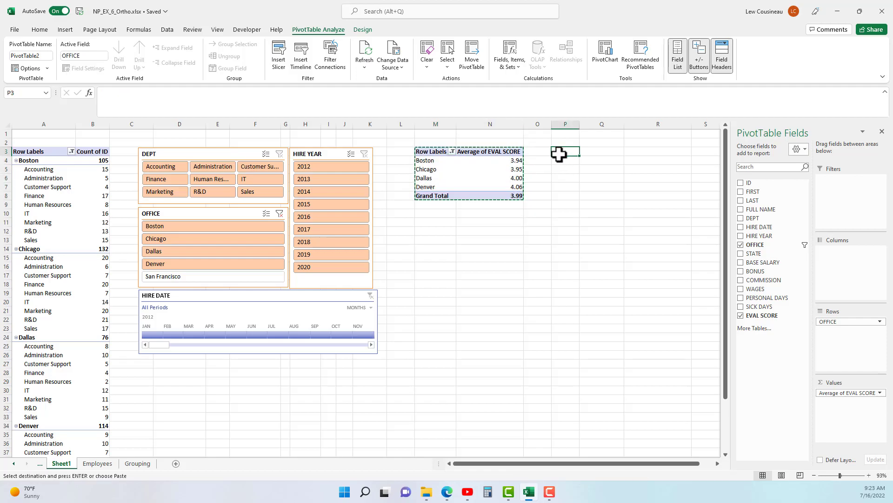
pyautogui.hotkey('ctrl', 'v')
# Rename the PivotTable at M3 as EvalbyOffice.
pyautogui.click(496, 179)
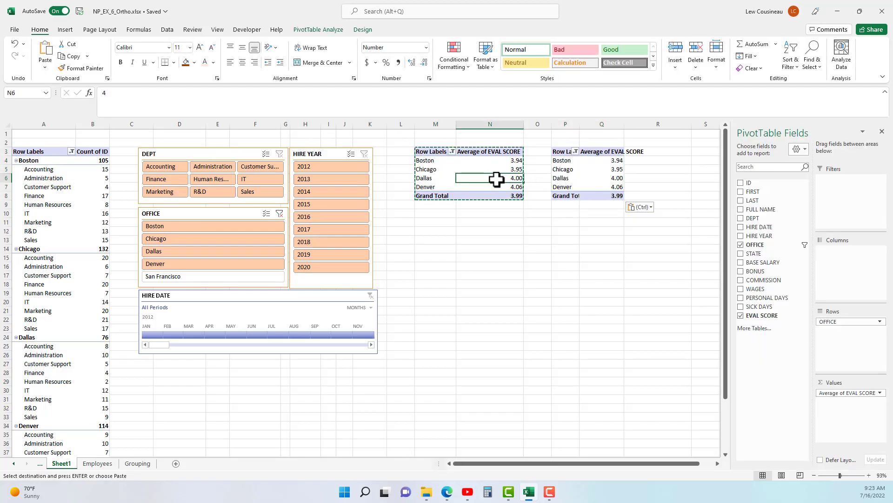
pyautogui.click(320, 30)
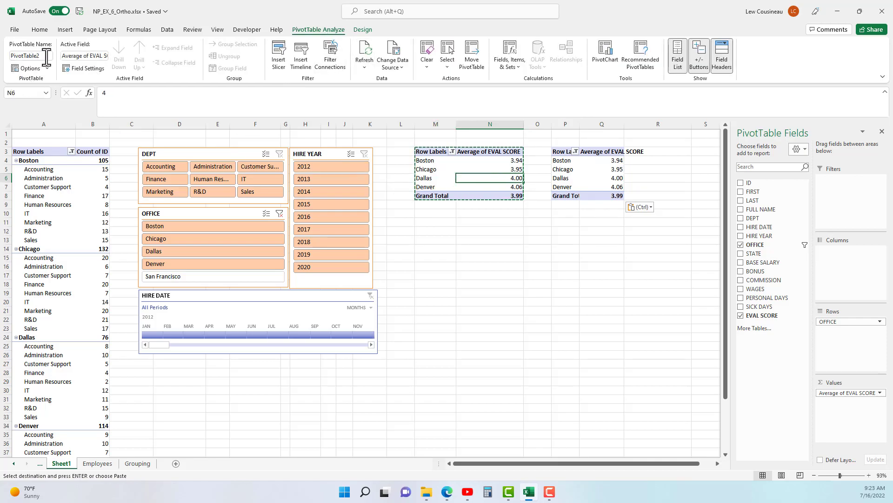
pyautogui.click(31, 55)
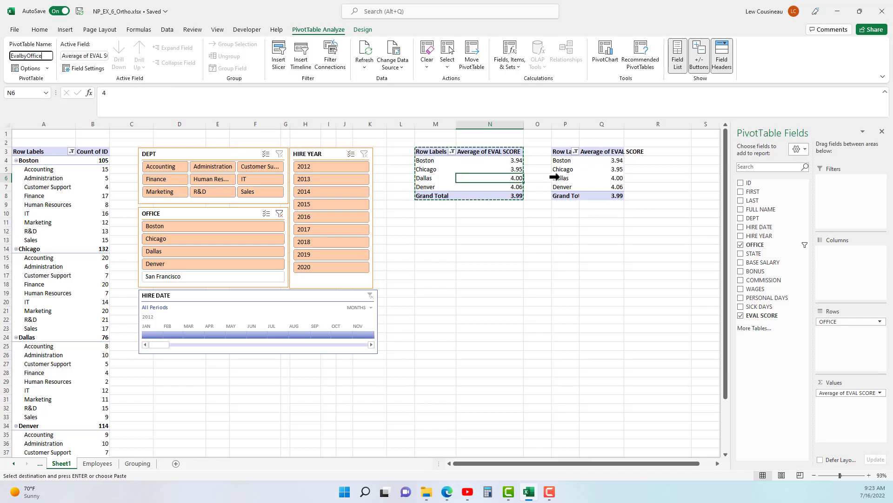
# Replace OFFICE with WAGES in the rows of the PivotTable at P3 and ungroup the wage ranges.
pyautogui.click(563, 175)
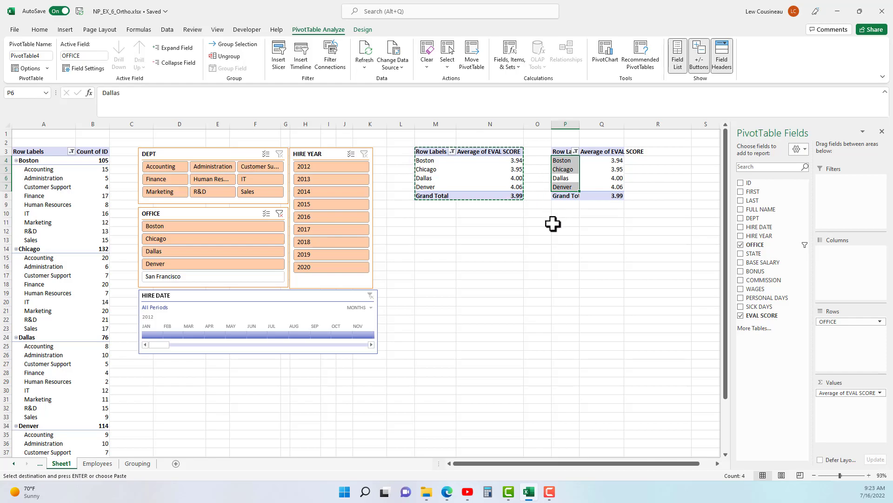
pyautogui.moveTo(846, 321); pyautogui.dragTo(774, 386)
pyautogui.moveTo(752, 292); pyautogui.dragTo(843, 328)
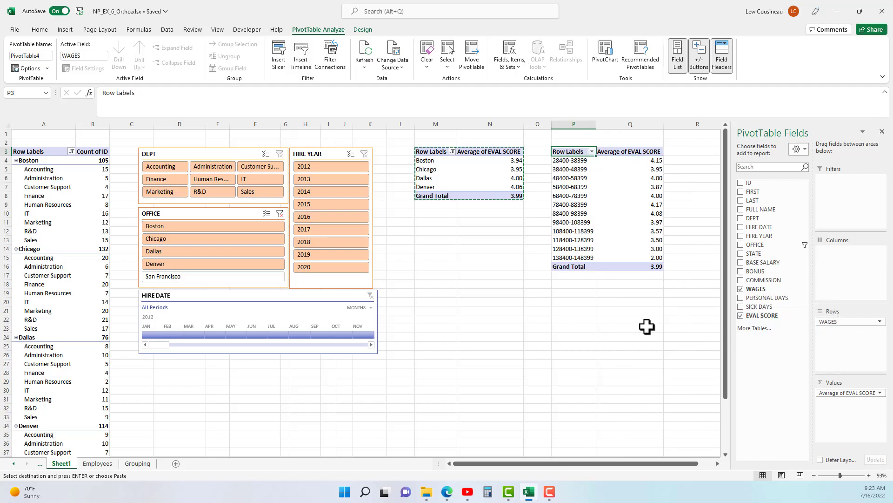
pyautogui.click(578, 195)
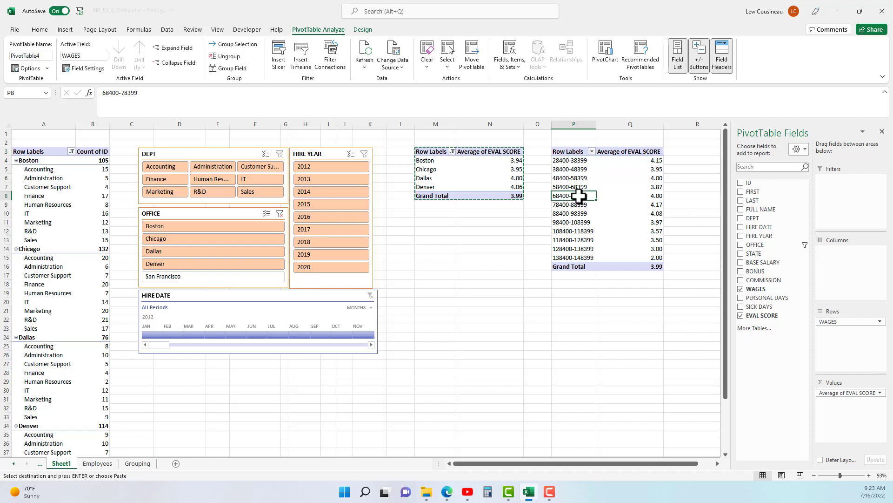
pyautogui.click(223, 57)
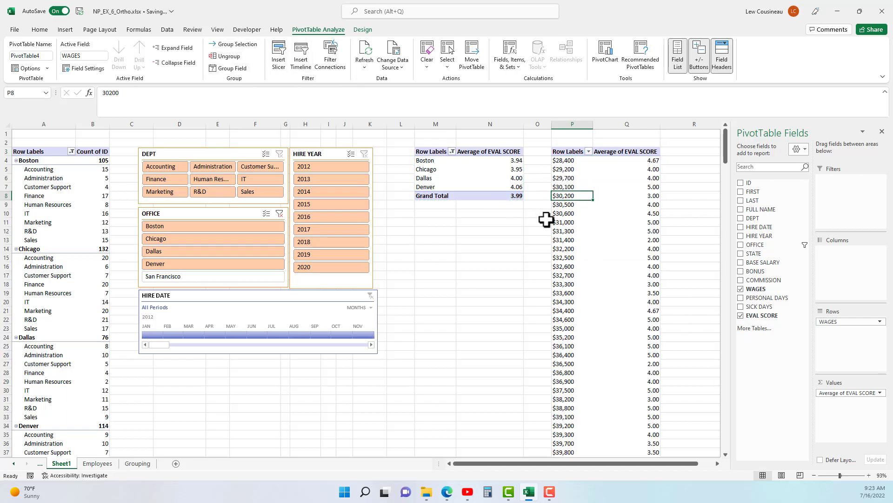
# Compare the individual wage rows of the PivotTable at P3 with the WAGES column on the Employees sheet.
pyautogui.click(566, 160)
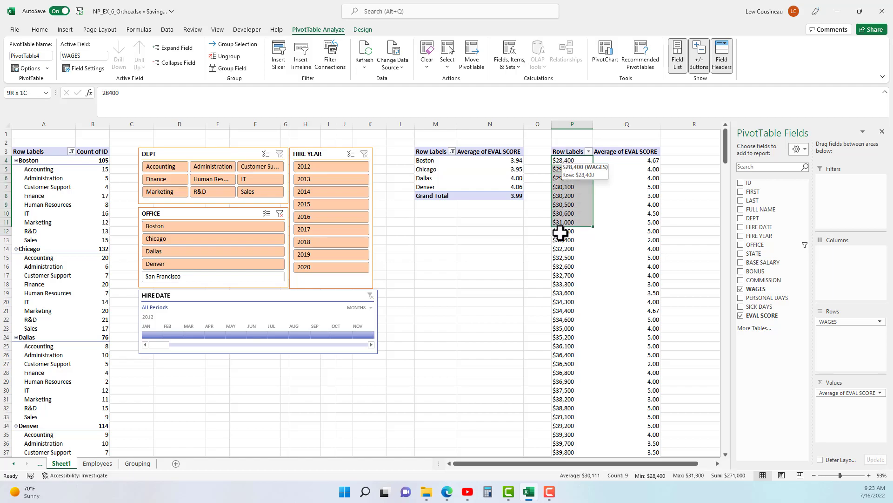
pyautogui.click(98, 463)
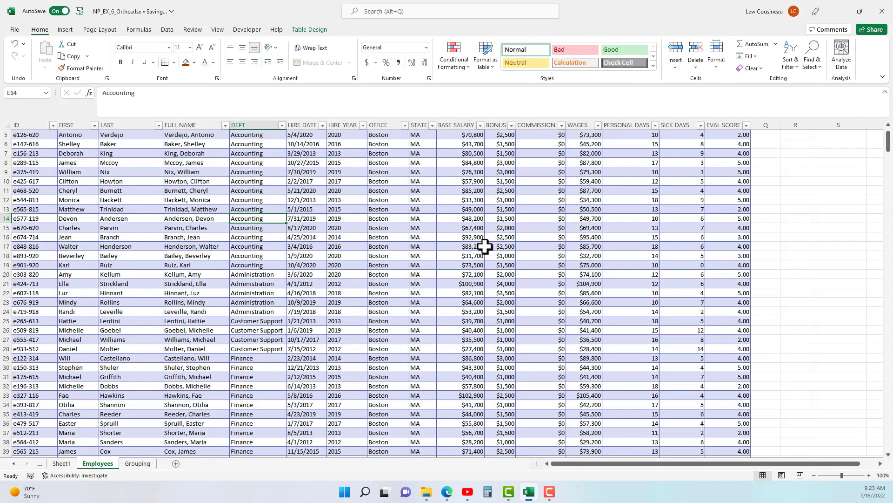
pyautogui.moveTo(581, 136); pyautogui.dragTo(594, 449)
pyautogui.moveTo(590, 141); pyautogui.dragTo(594, 275)
pyautogui.click(61, 463)
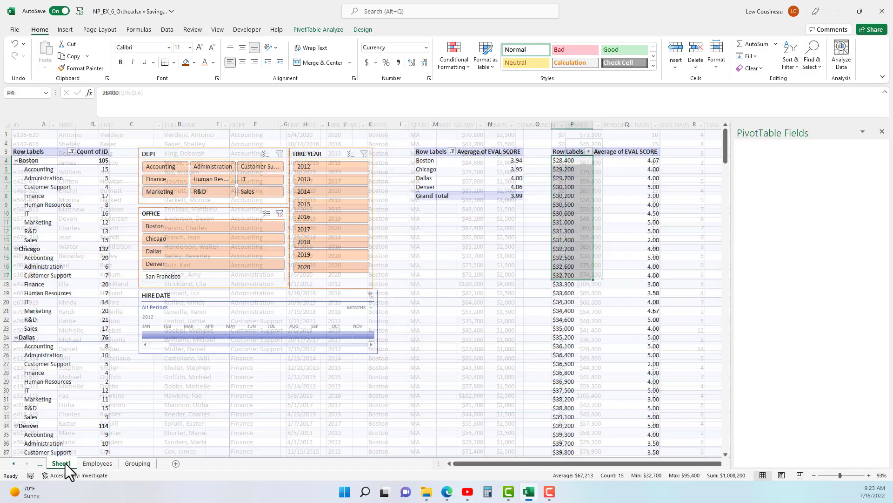
pyautogui.moveTo(570, 160); pyautogui.dragTo(570, 412)
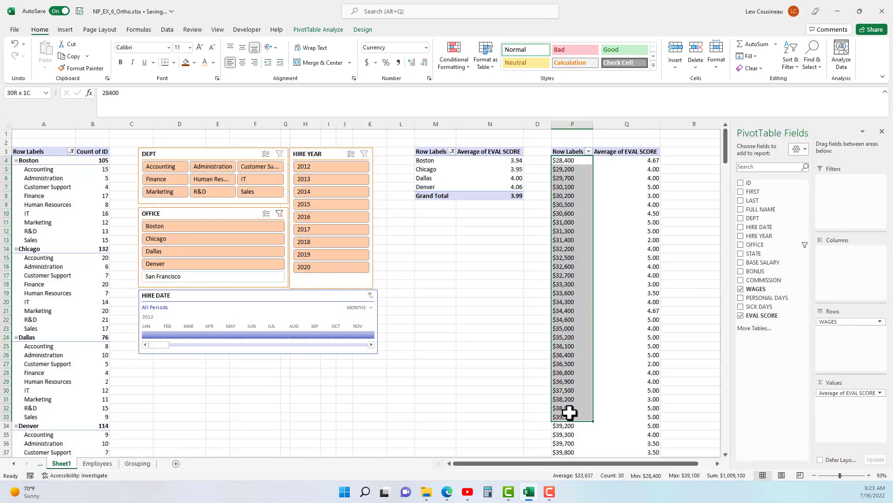
pyautogui.click(570, 201)
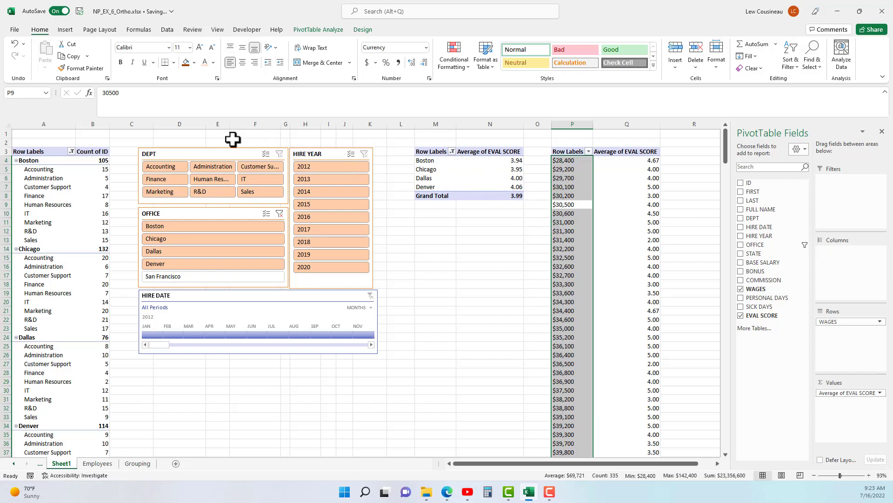
# Group the WAGES rows of the PivotTable at P3 starting at 28400 and ending at 160600 by 10000.
pyautogui.click(328, 29)
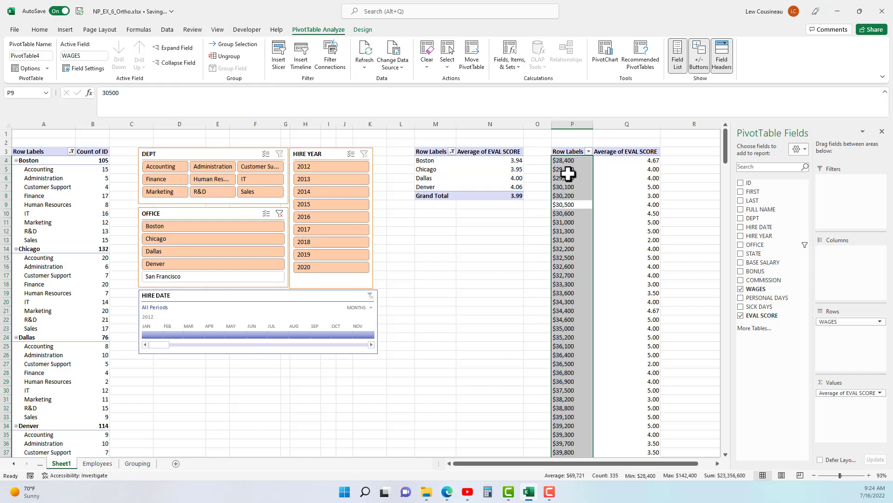
pyautogui.click(238, 45)
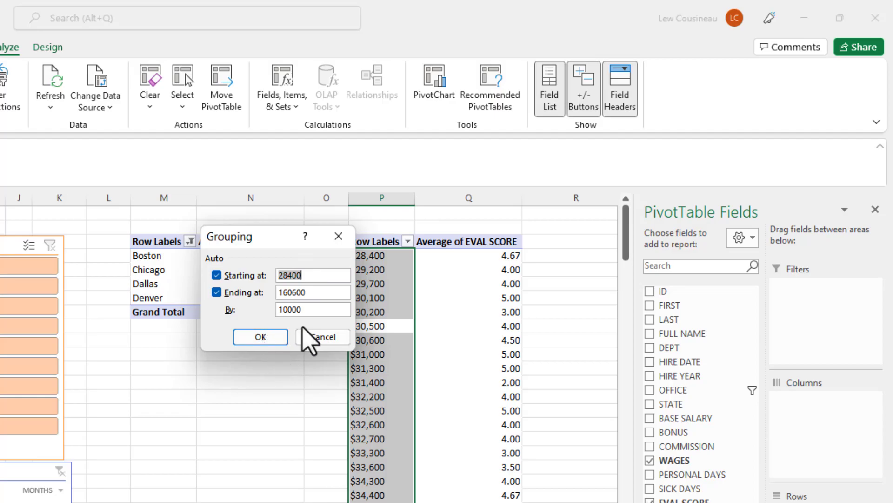
pyautogui.click(261, 337)
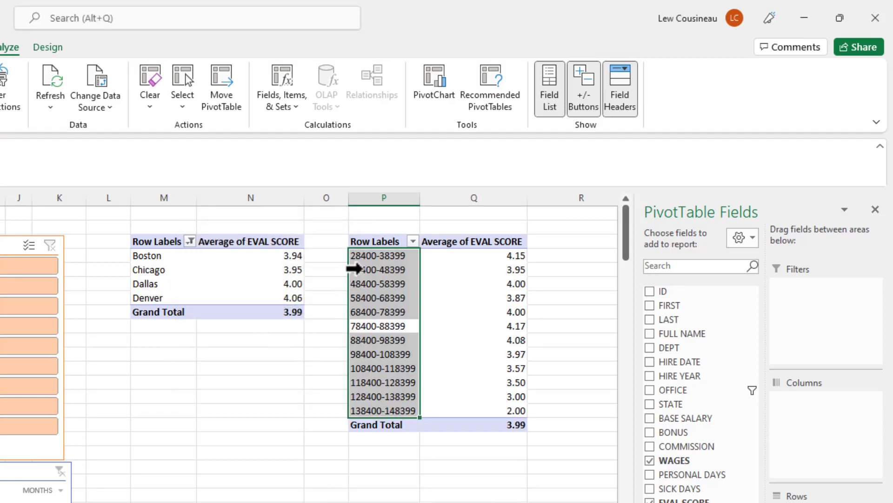
# Examine the wage ranges and their average EVAL SCORE values in the PivotTable at P3.
pyautogui.click(358, 256)
pyautogui.click(359, 273)
pyautogui.click(373, 293)
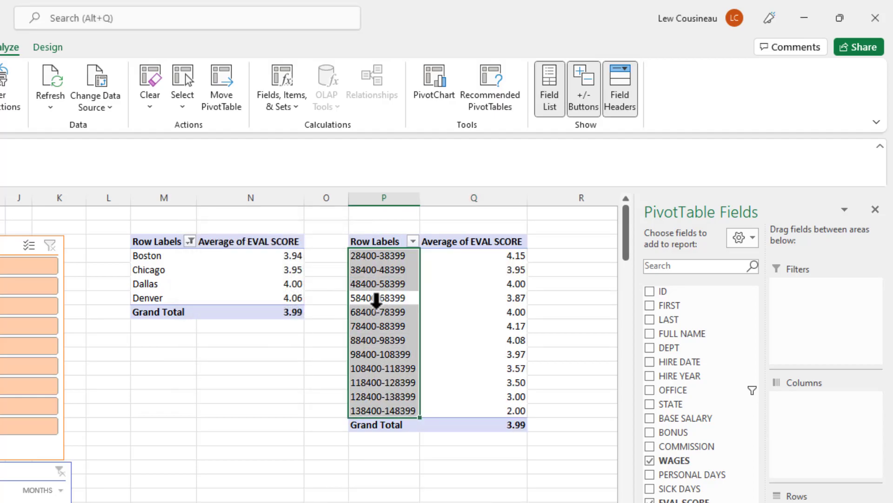
pyautogui.click(375, 307)
pyautogui.click(361, 255)
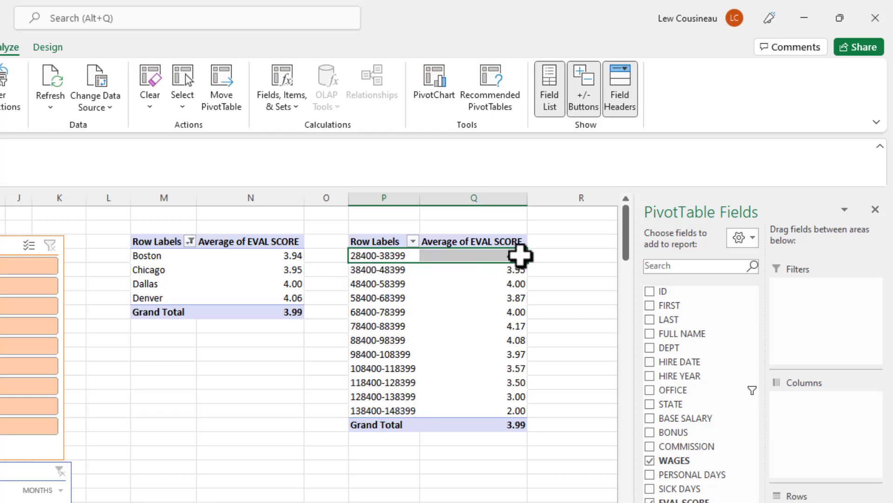
pyautogui.click(518, 255)
pyautogui.click(516, 298)
pyautogui.click(516, 324)
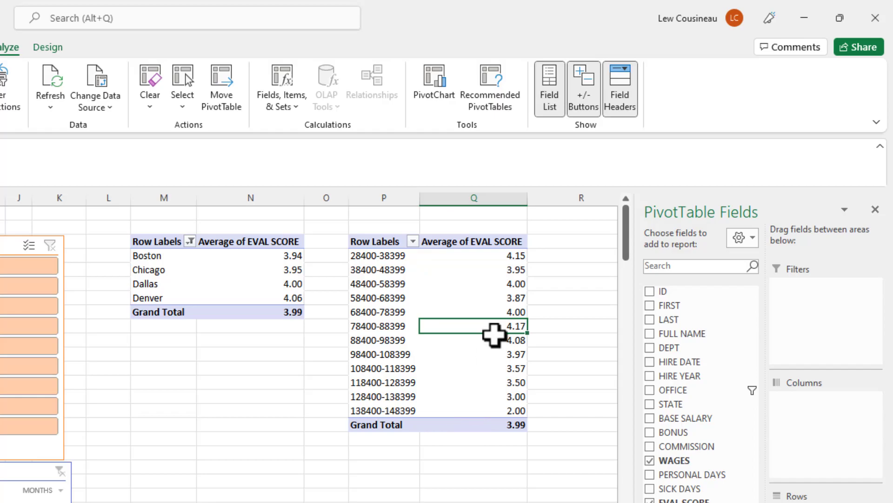
pyautogui.click(517, 256)
pyautogui.click(514, 284)
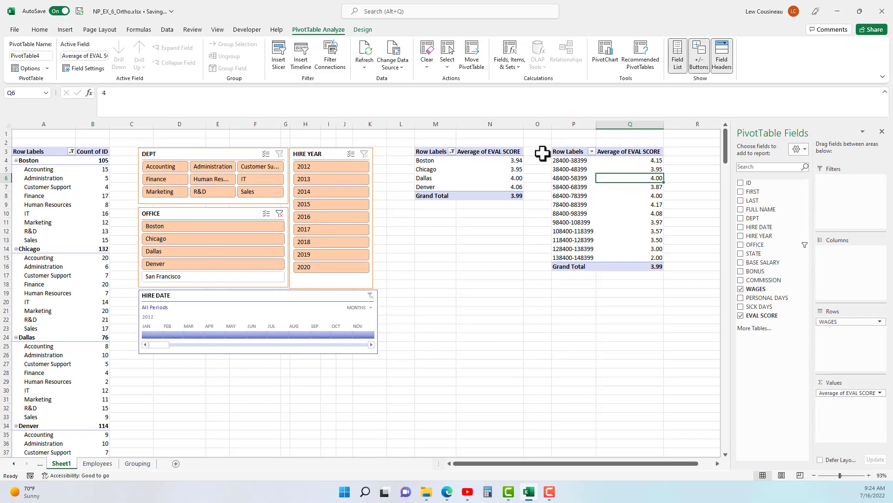
# Rename the PivotTable at P3 as EvalbyWage.
pyautogui.click(574, 161)
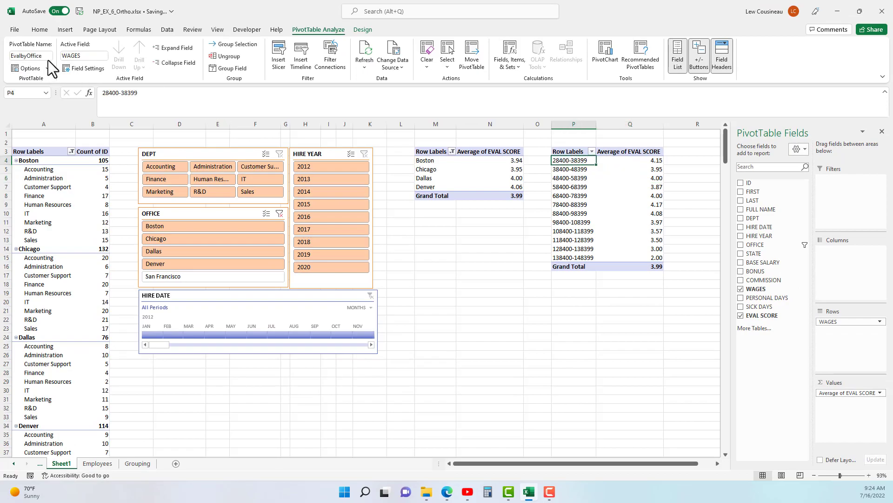
pyautogui.click(45, 56)
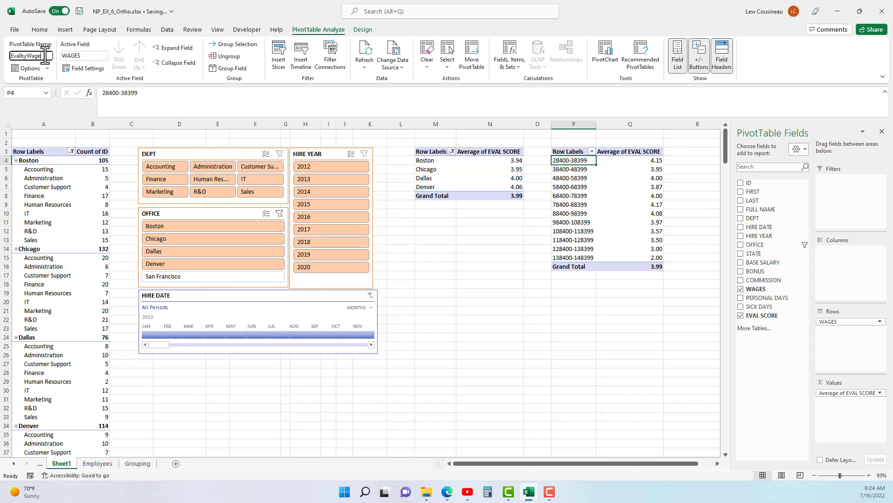
pyautogui.click(435, 256)
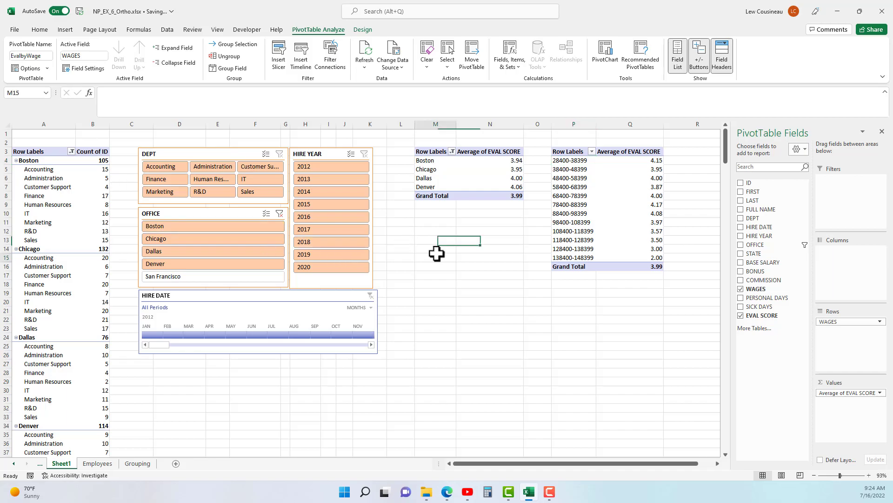
# Filter the PivotTables with the OFFICE slicer to Chicago and then to Boston.
pyautogui.click(195, 155)
pyautogui.click(301, 157)
pyautogui.click(270, 238)
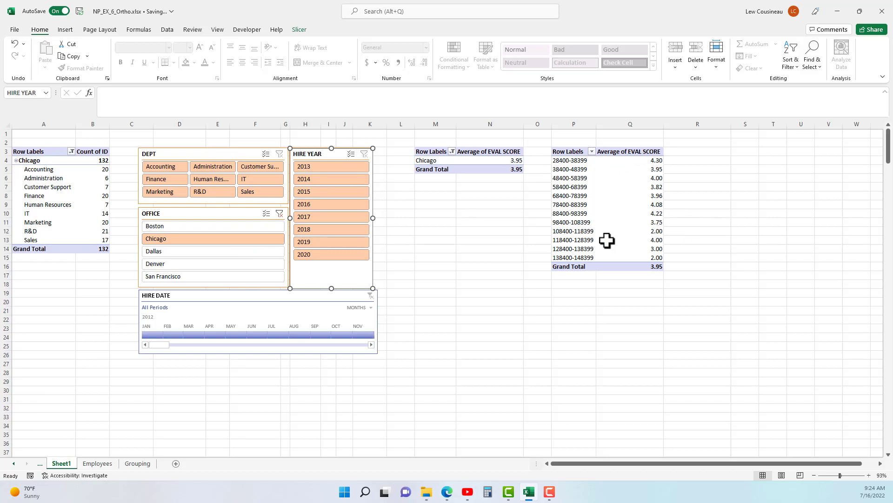
pyautogui.click(177, 228)
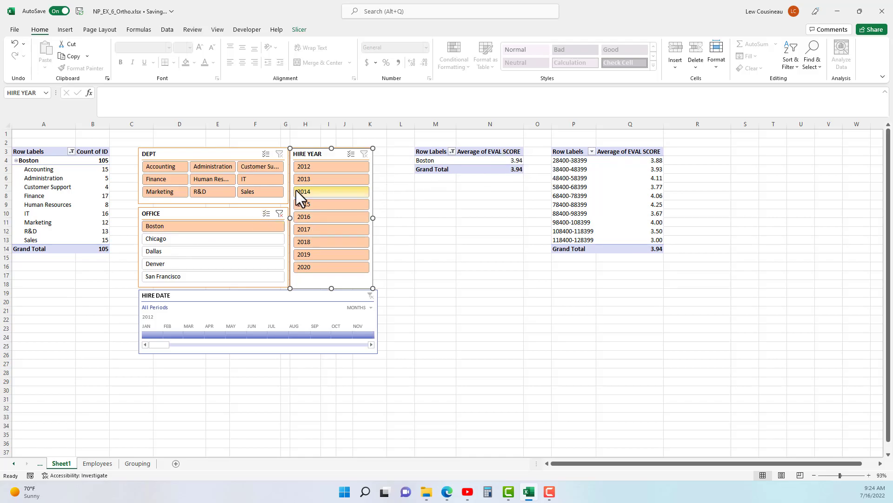
pyautogui.click(168, 167)
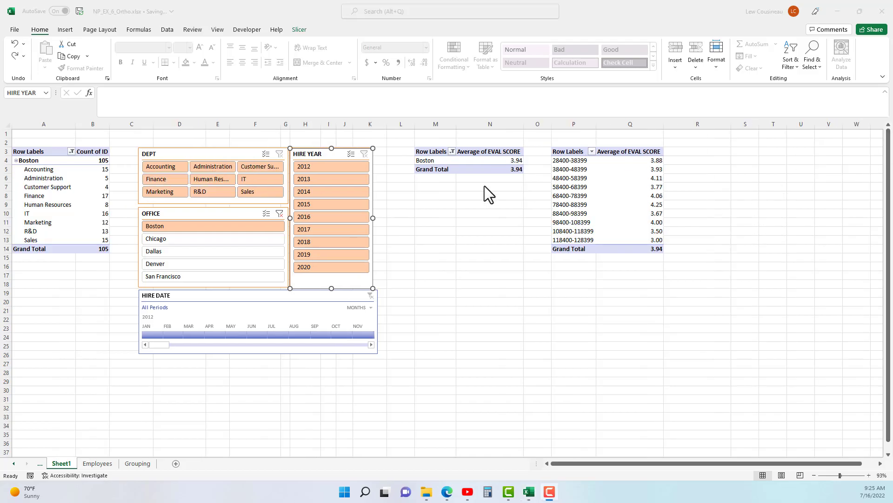
# Clear the OFFICE slicer's filter and filter the PivotTables to the Accounting department and hire year 2018.
pyautogui.click(279, 214)
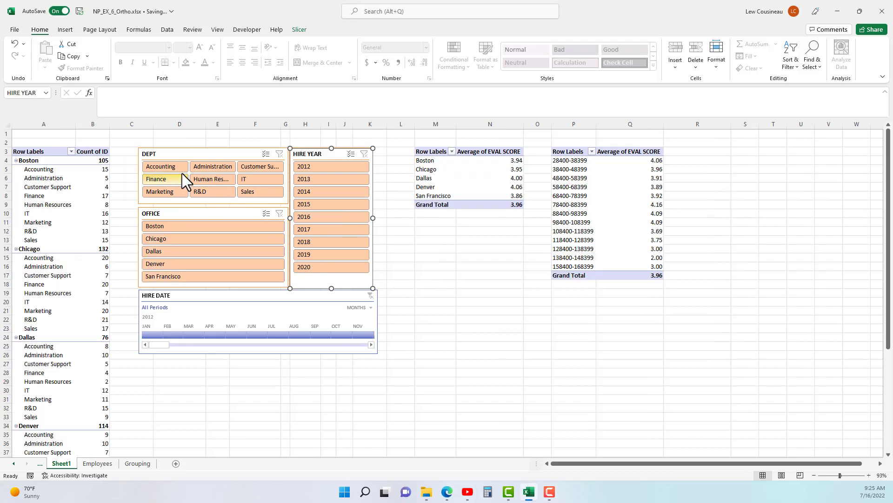
pyautogui.click(163, 168)
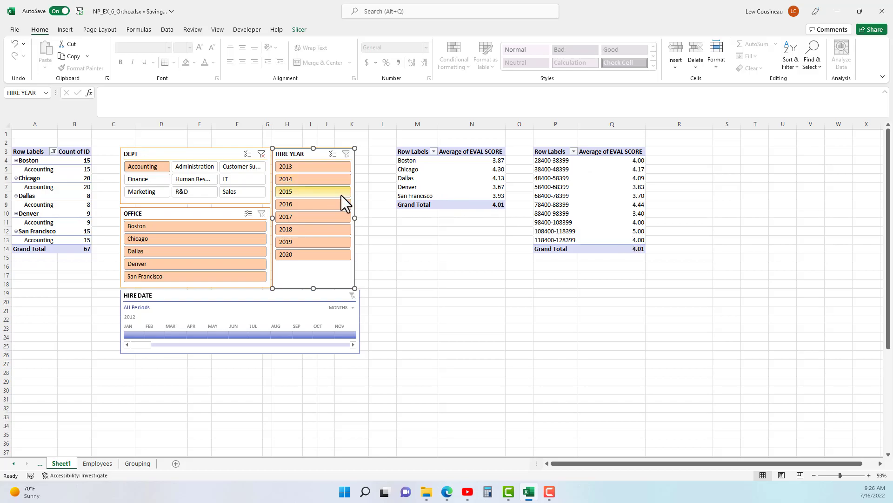
pyautogui.click(299, 230)
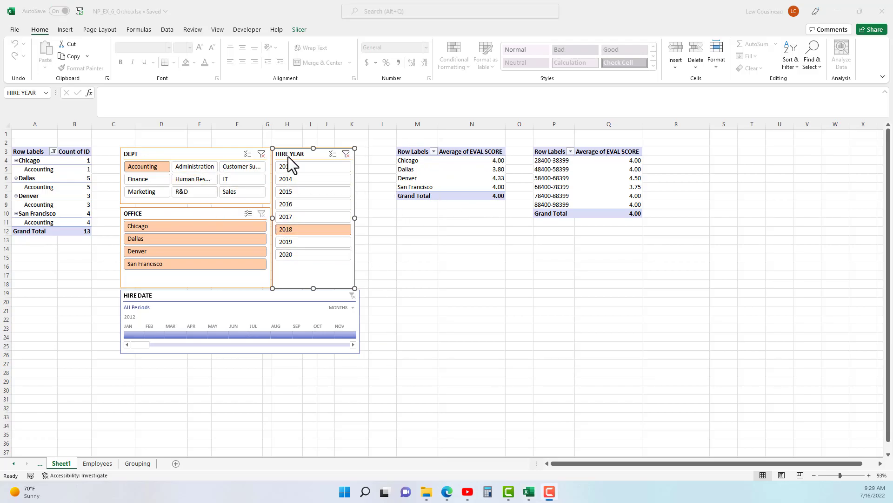
# Check the DEPT slicer's report connections and accept them with EmplyCount, EvalbyOffice and EvalbyWage selected.
pyautogui.click(185, 154)
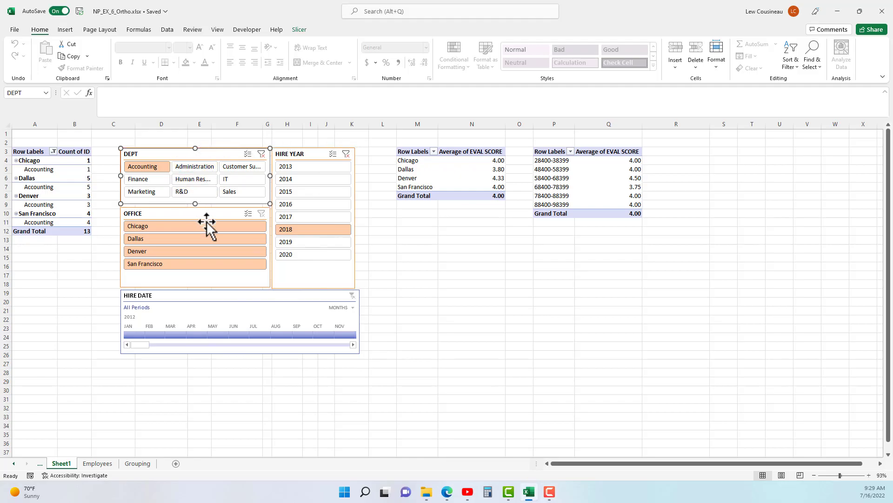
pyautogui.click(301, 30)
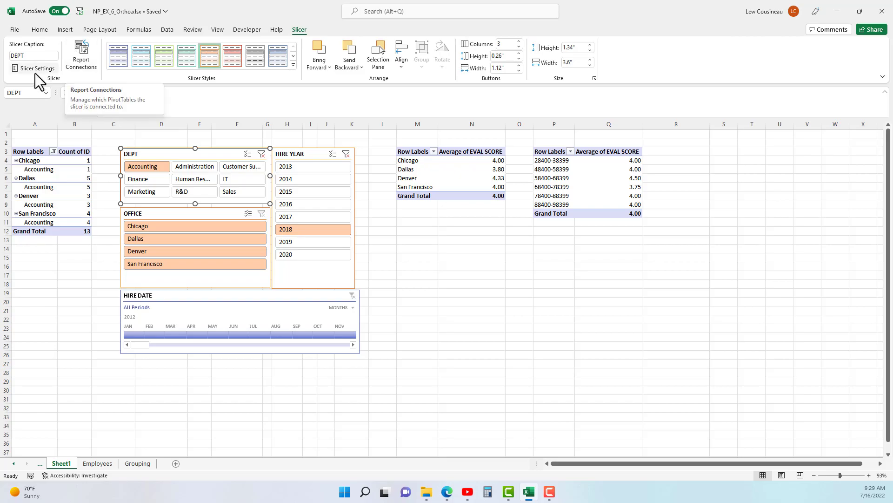
pyautogui.click(81, 52)
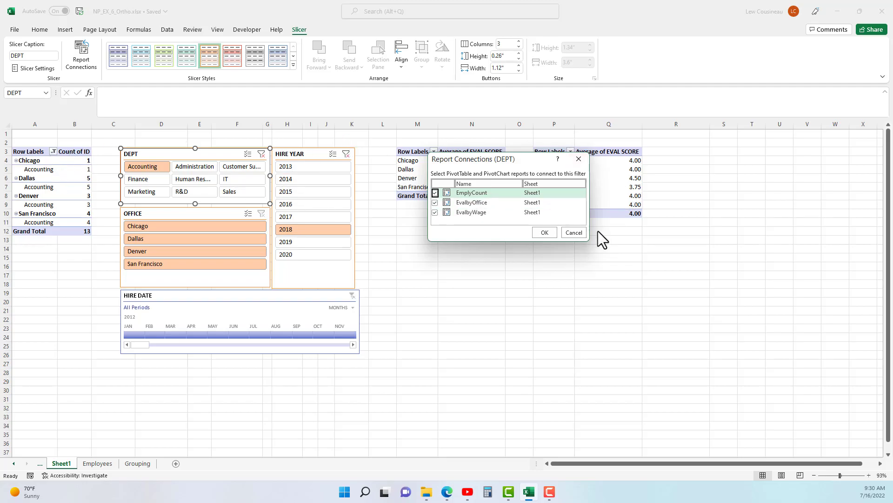
pyautogui.click(435, 212)
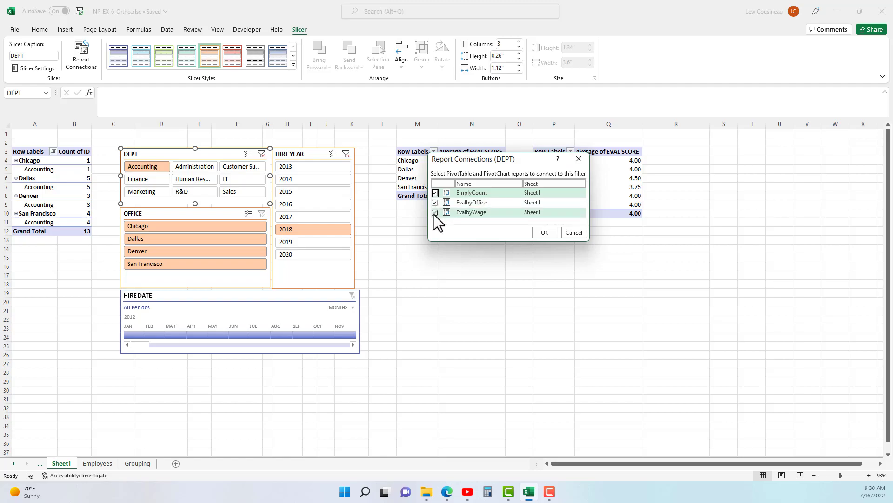
pyautogui.click(555, 233)
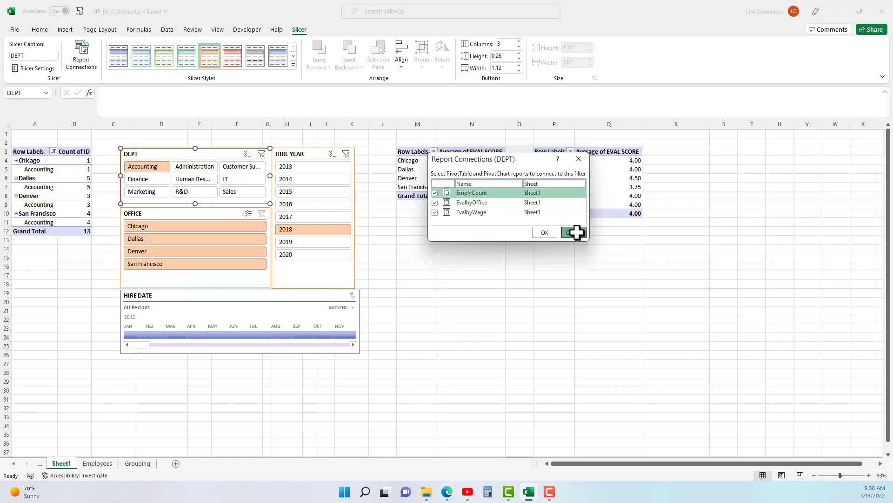
# Disconnect the EvalbyWage PivotTable from the HIRE YEAR slicer.
pyautogui.click(307, 157)
pyautogui.click(84, 58)
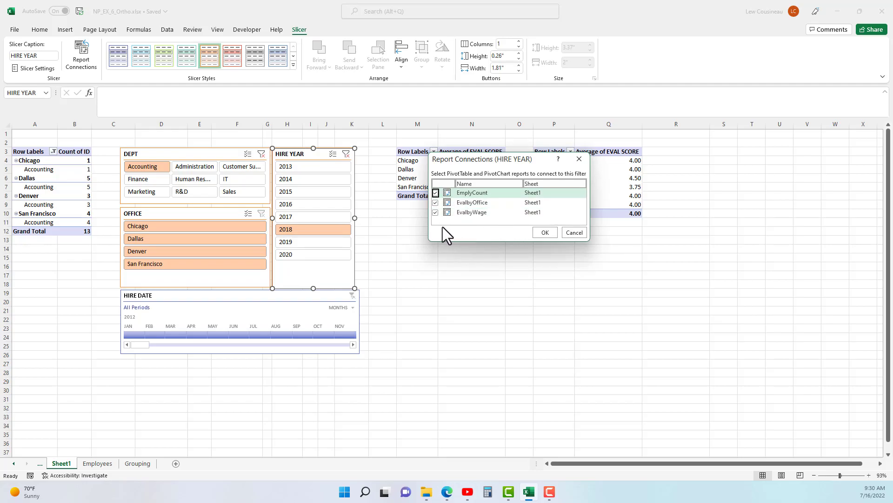
pyautogui.click(435, 212)
pyautogui.click(545, 233)
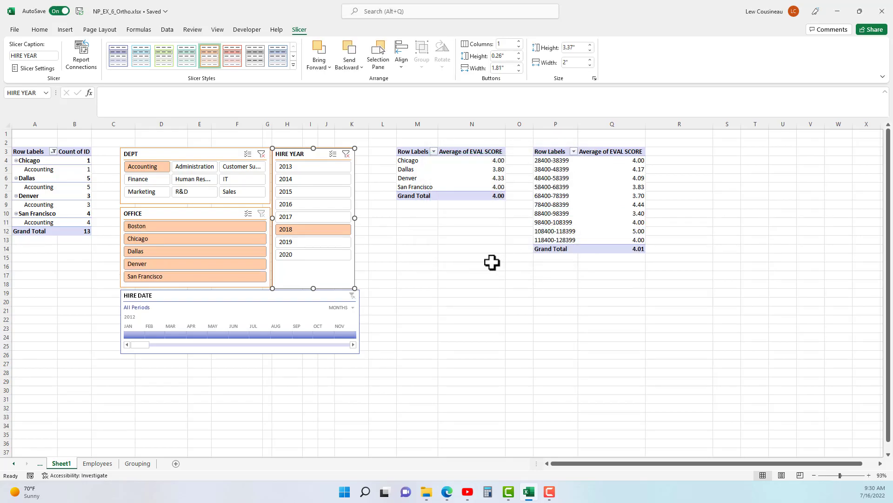
# Filter HIRE YEAR to 2016 and reconnect the EvalbyWage PivotTable to the HIRE YEAR slicer.
pyautogui.click(307, 166)
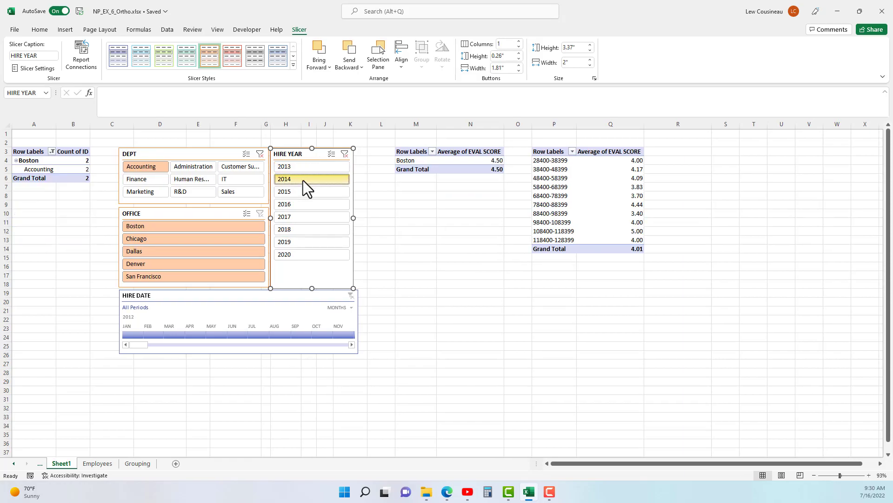
pyautogui.click(321, 204)
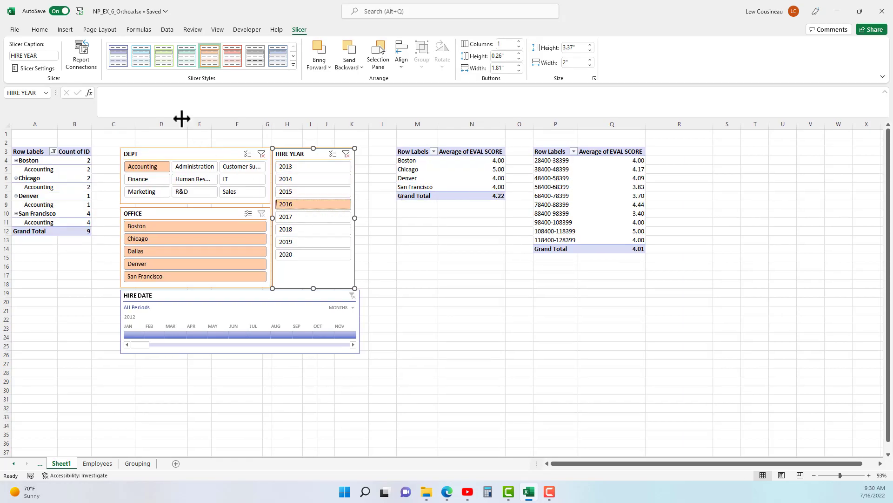
pyautogui.click(81, 59)
pyautogui.click(436, 212)
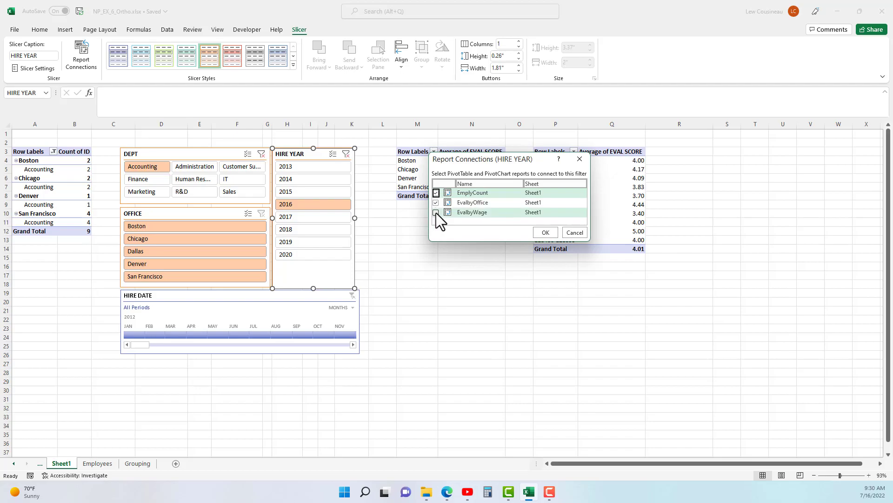
pyautogui.click(546, 233)
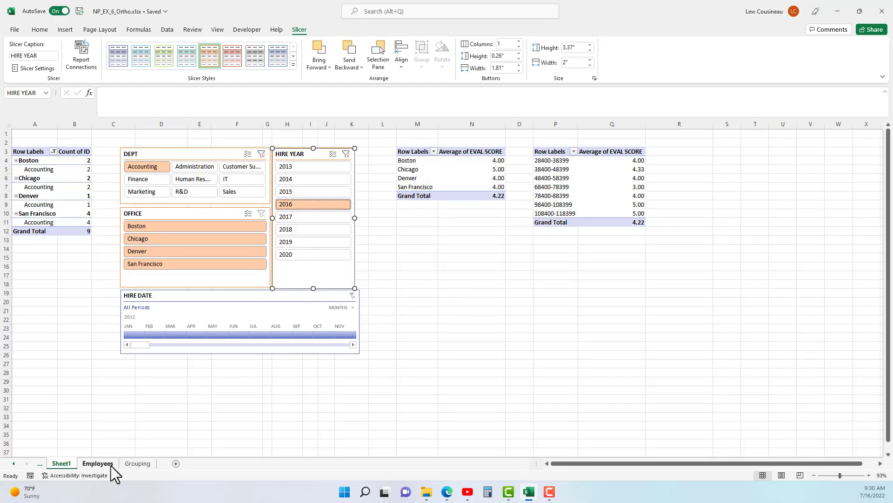
pyautogui.click(96, 463)
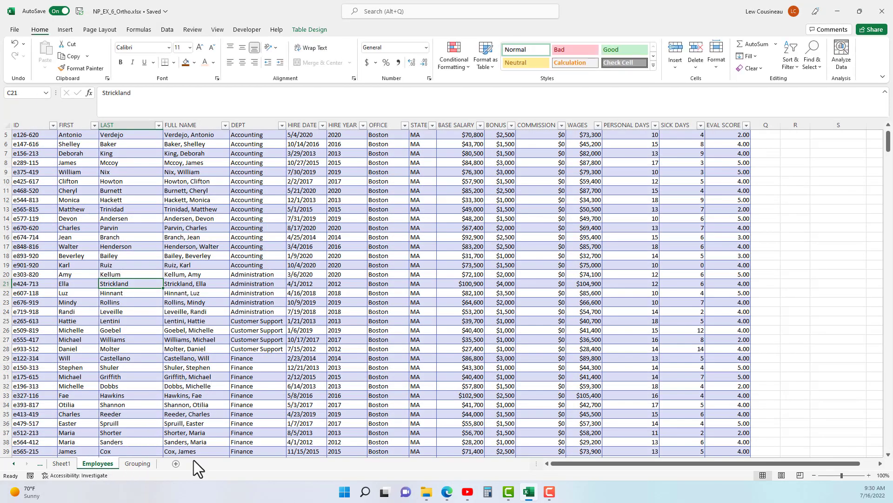
pyautogui.click(73, 462)
pyautogui.click(111, 170)
pyautogui.click(449, 170)
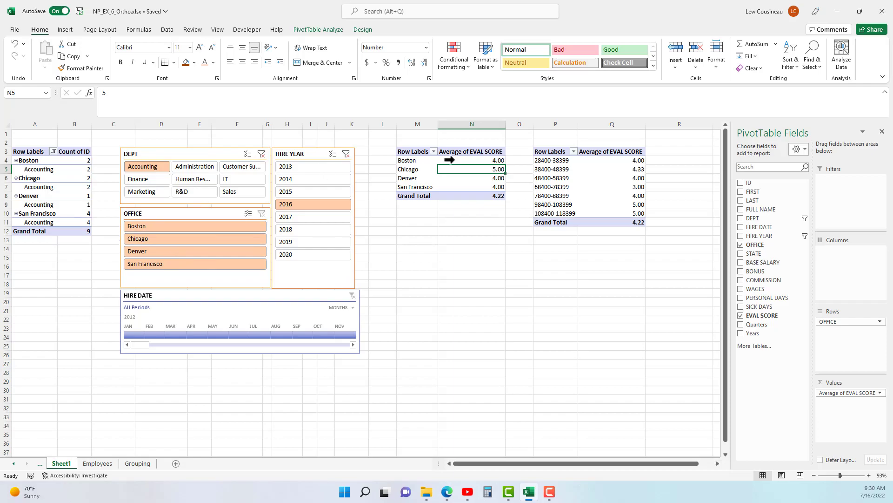
# Insert a PivotTable from the Employees sheet's table, placed on the existing Sheet1 at cell M18.
pyautogui.click(97, 463)
pyautogui.click(112, 285)
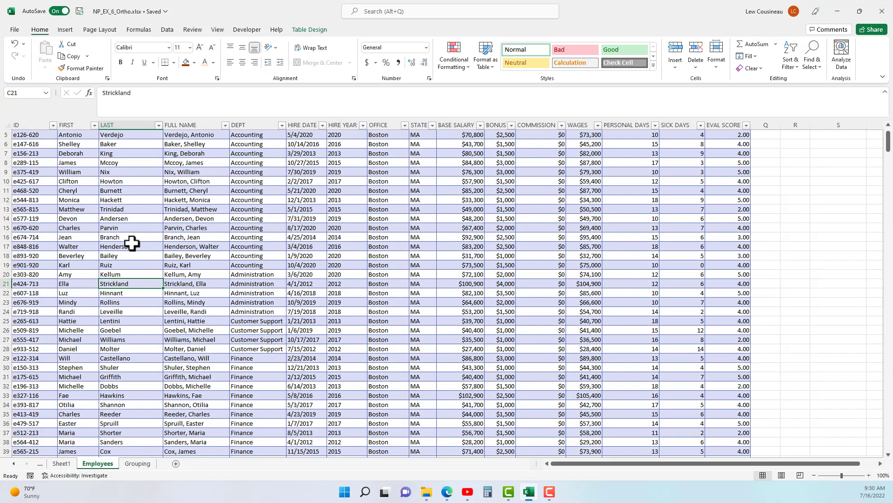
pyautogui.click(65, 30)
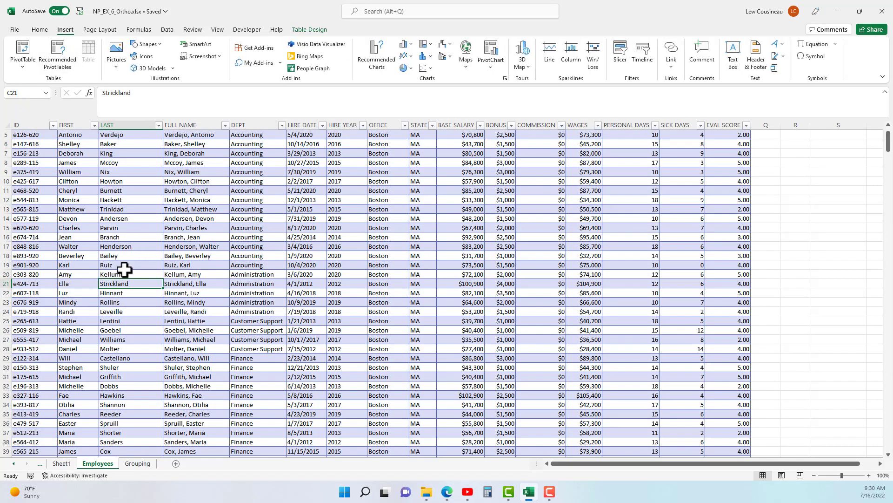
pyautogui.click(26, 63)
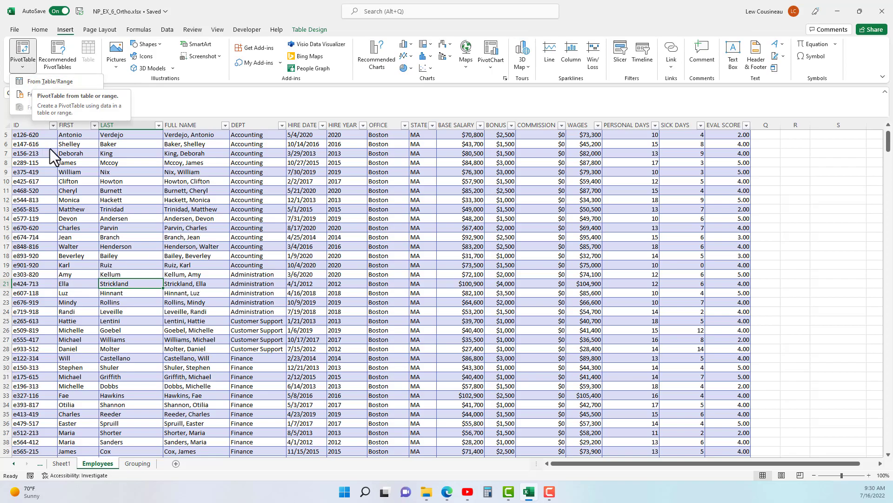
pyautogui.click(113, 193)
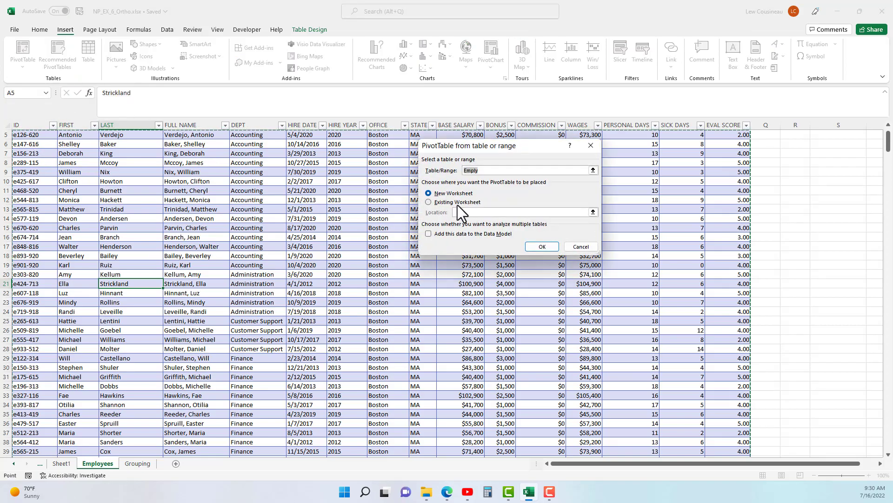
pyautogui.click(454, 202)
pyautogui.click(485, 212)
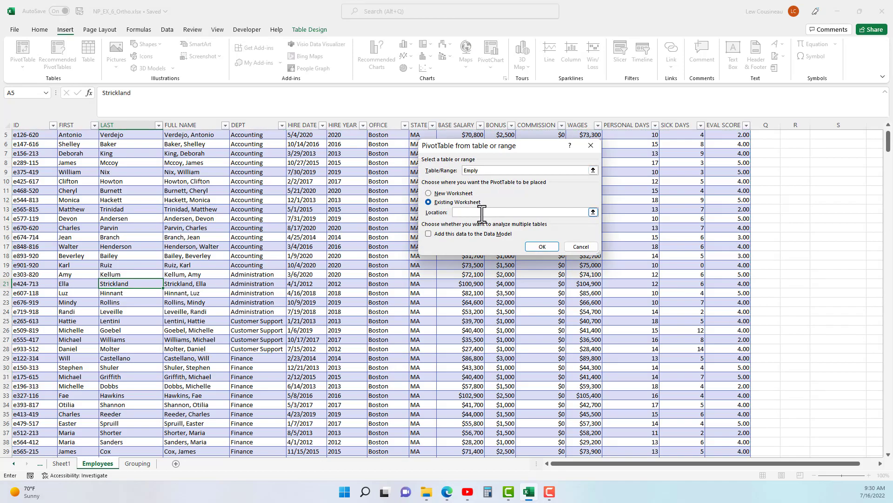
pyautogui.click(593, 211)
pyautogui.click(595, 160)
pyautogui.click(62, 463)
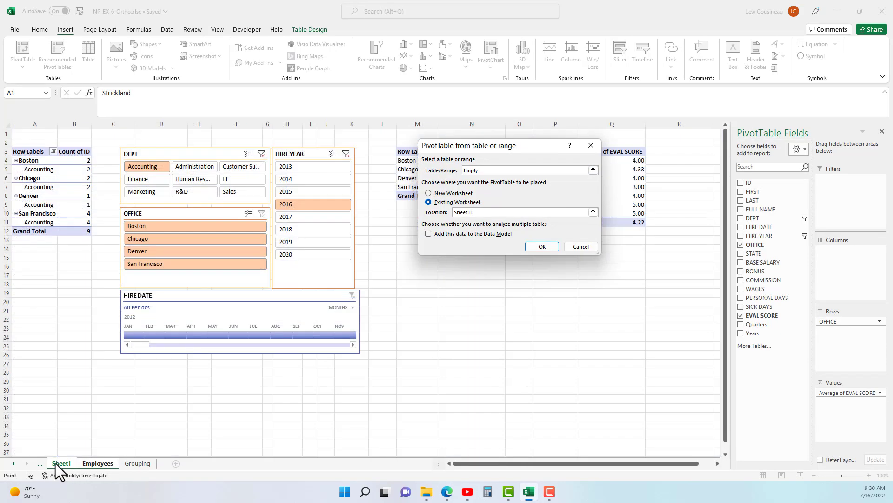
pyautogui.click(421, 284)
pyautogui.click(543, 247)
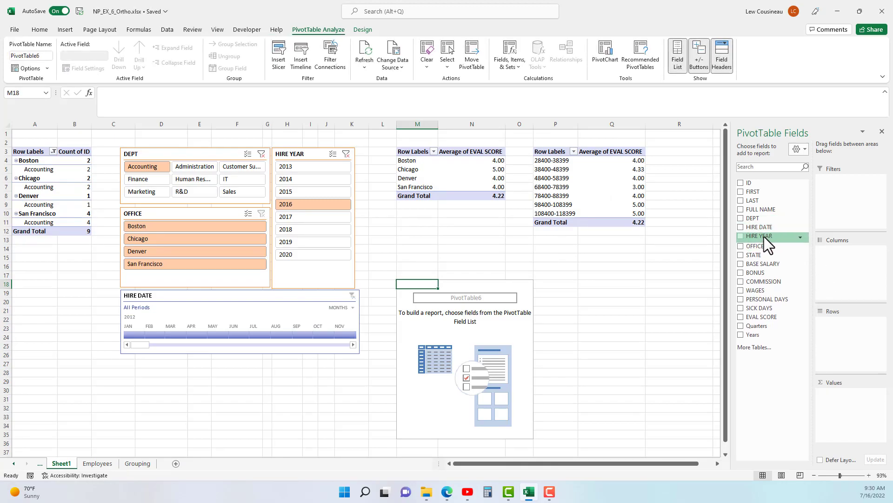
# Add HIRE DATE as rows and WAGES as values, and name the PivotTable Wages by Year.
pyautogui.moveTo(765, 228); pyautogui.dragTo(851, 356)
pyautogui.moveTo(763, 290); pyautogui.dragTo(855, 405)
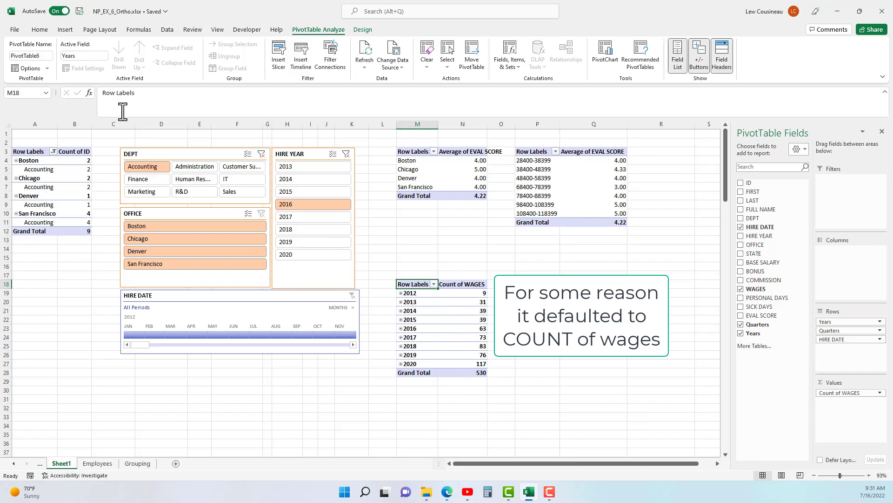
pyautogui.click(45, 57)
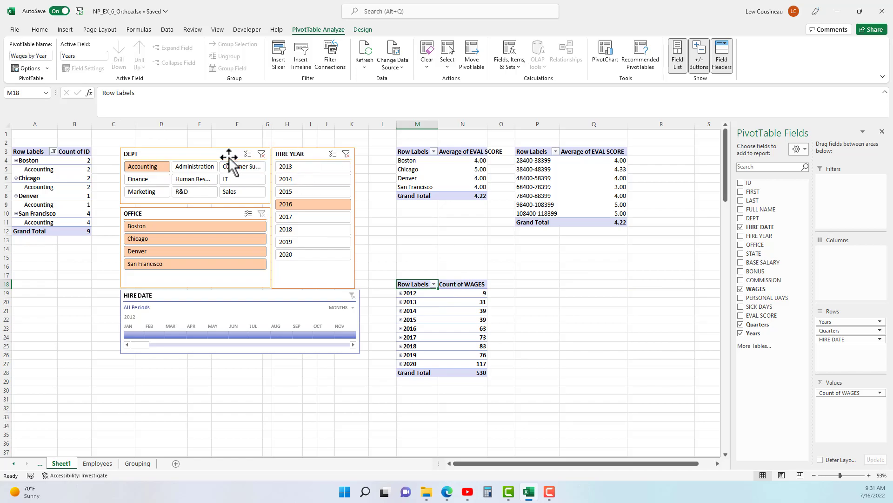
# Connect the Wages by Year PivotTable to the DEPT slicer, and test the filter with Human Resources and finally IT.
pyautogui.click(186, 154)
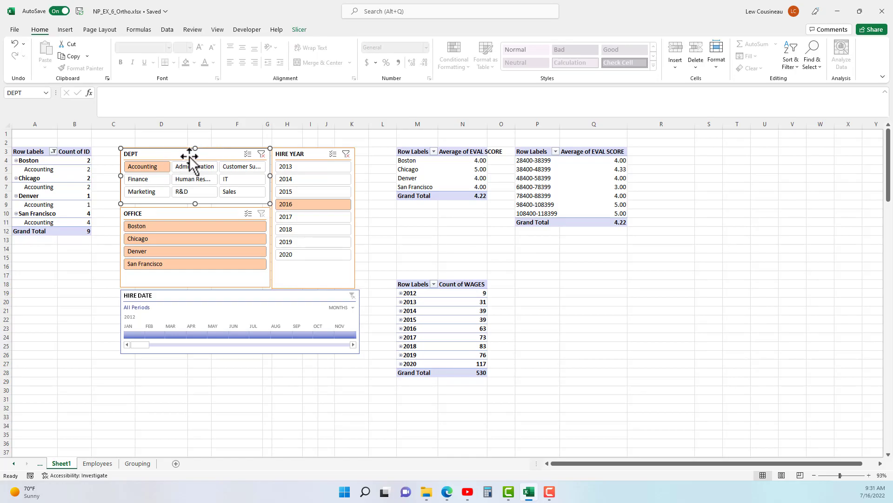
pyautogui.click(299, 29)
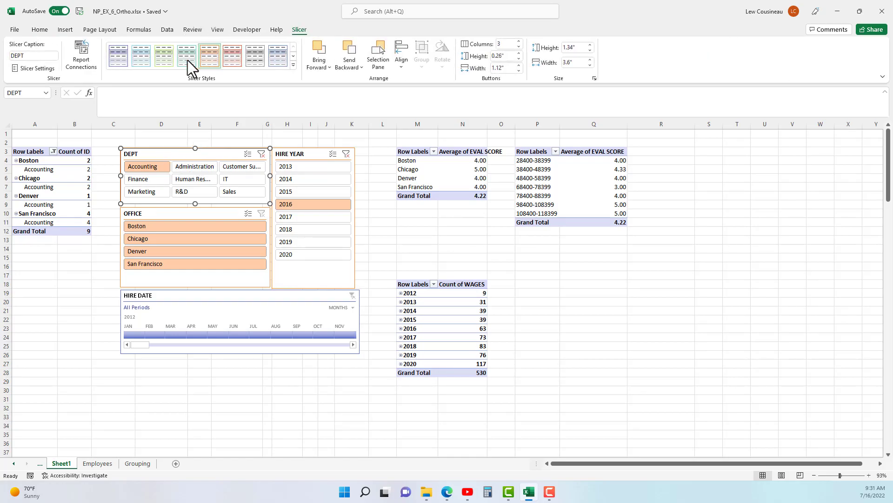
pyautogui.click(82, 56)
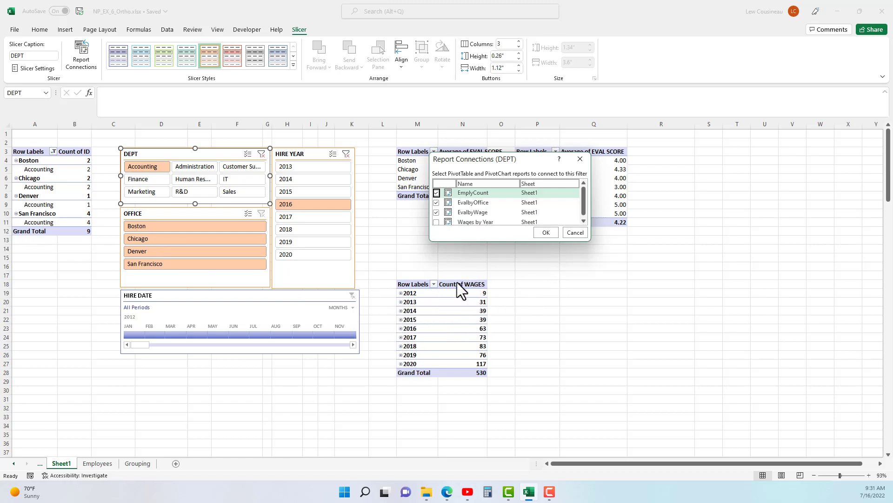
pyautogui.click(436, 222)
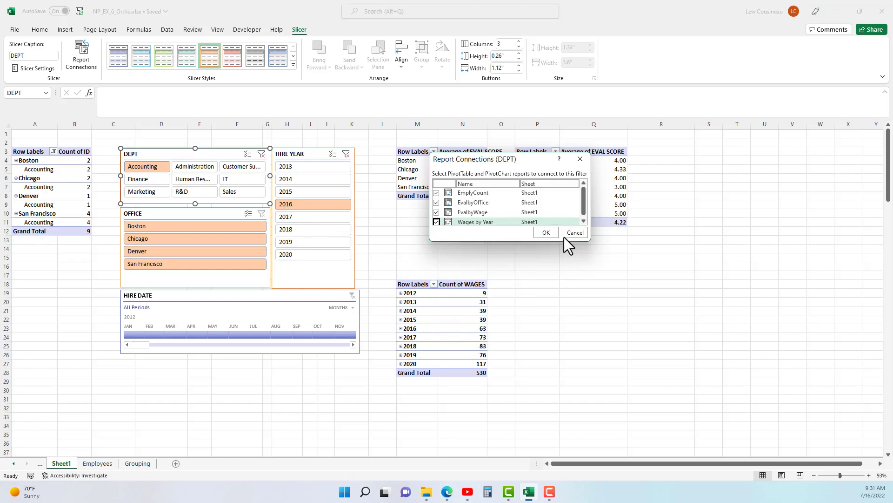
pyautogui.click(547, 232)
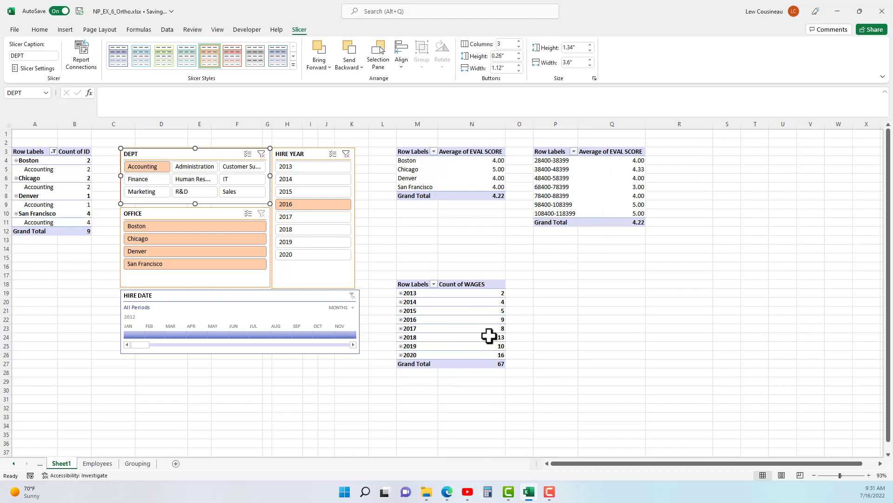
pyautogui.click(213, 180)
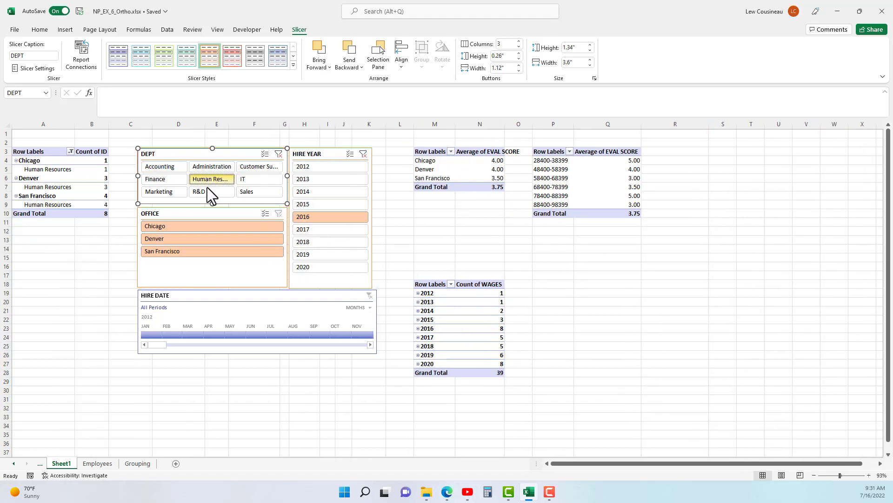
pyautogui.click(264, 178)
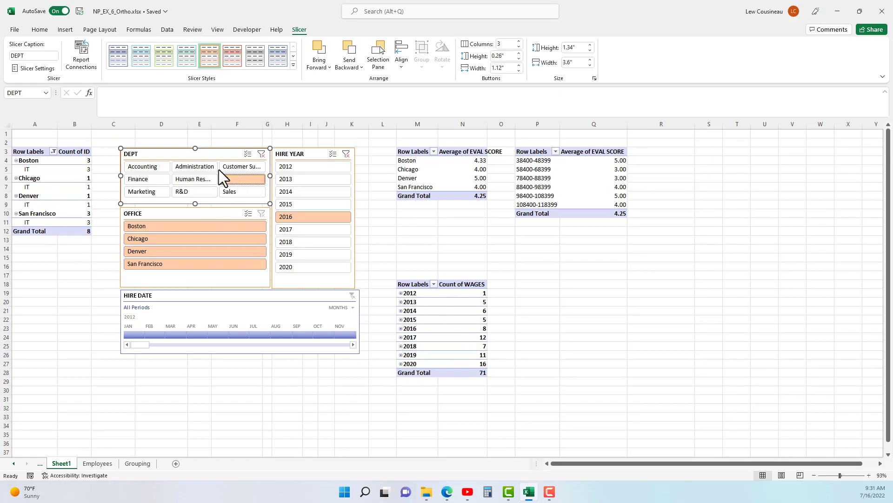
# Connect the Wages by Year PivotTable to the HIRE YEAR slicer.
pyautogui.click(301, 155)
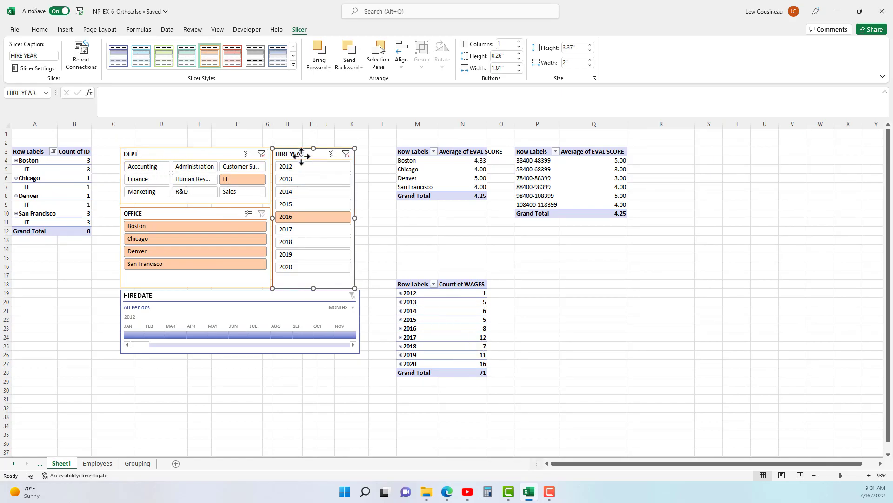
pyautogui.click(82, 55)
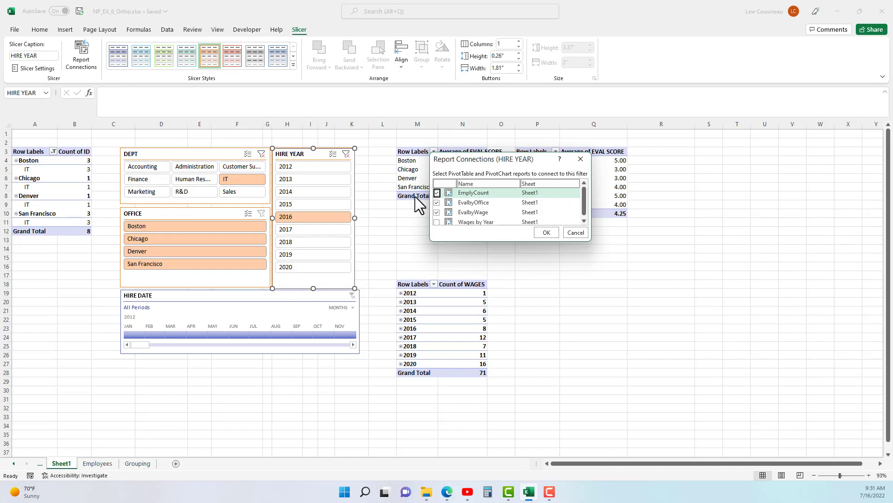
pyautogui.click(437, 222)
pyautogui.click(547, 232)
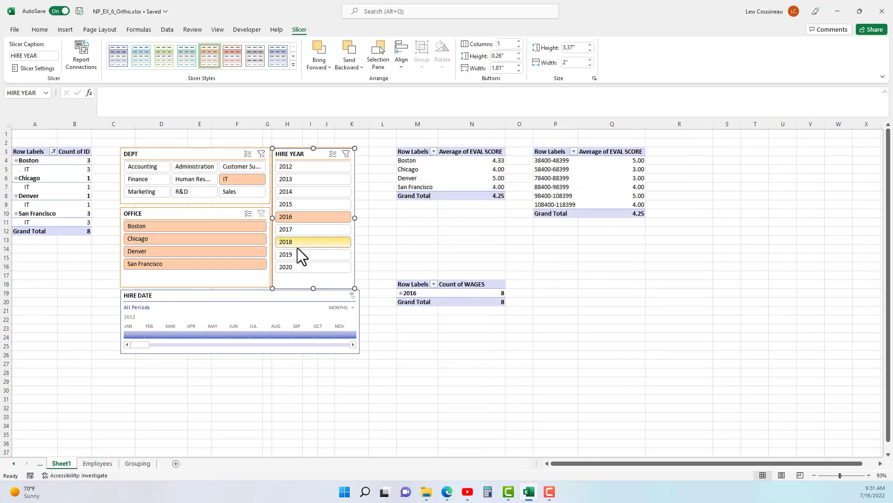
# Filter OFFICE to Chicago, connect Wages by Year to the OFFICE slicer, and recheck its report connections.
pyautogui.click(238, 239)
pyautogui.click(193, 211)
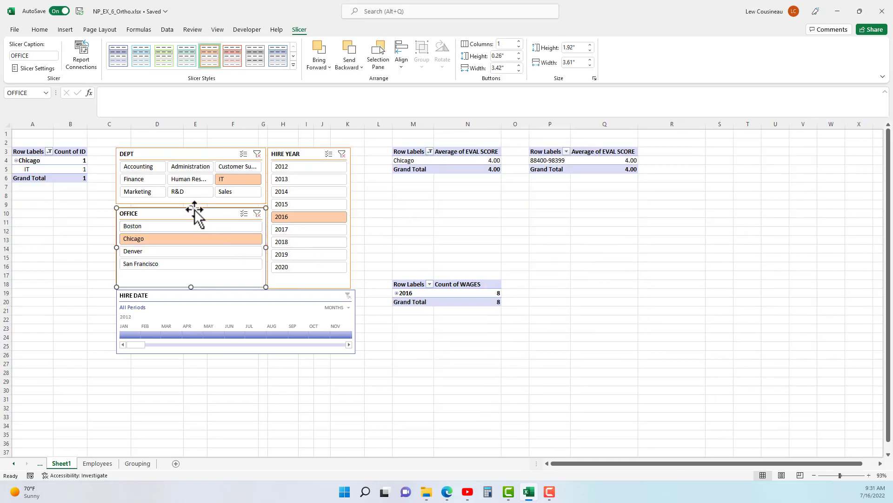
pyautogui.click(82, 58)
pyautogui.click(437, 222)
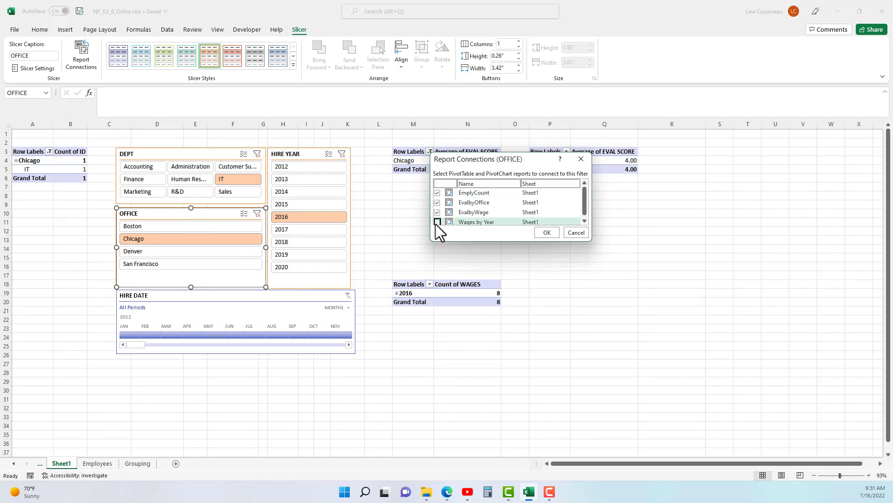
pyautogui.click(542, 232)
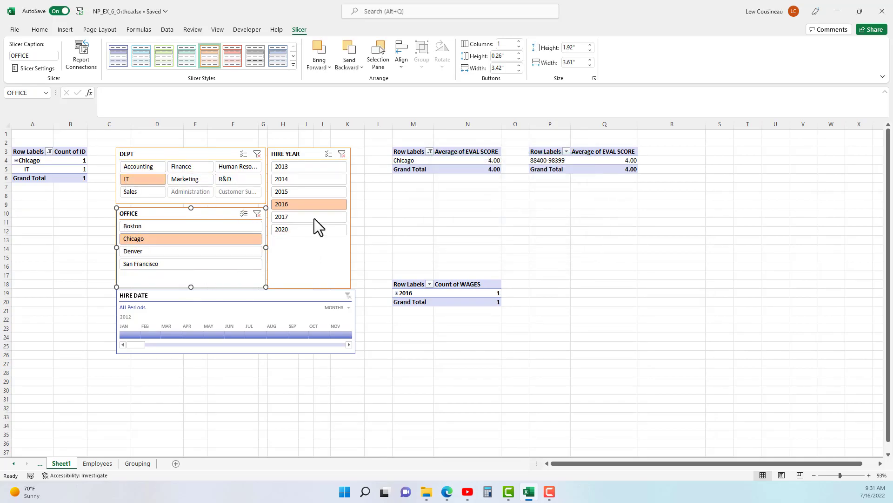
pyautogui.click(89, 55)
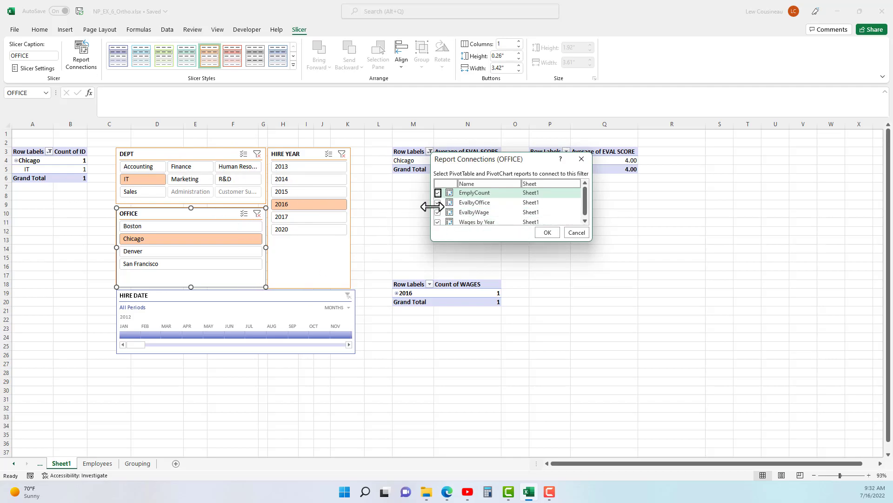
pyautogui.click(577, 232)
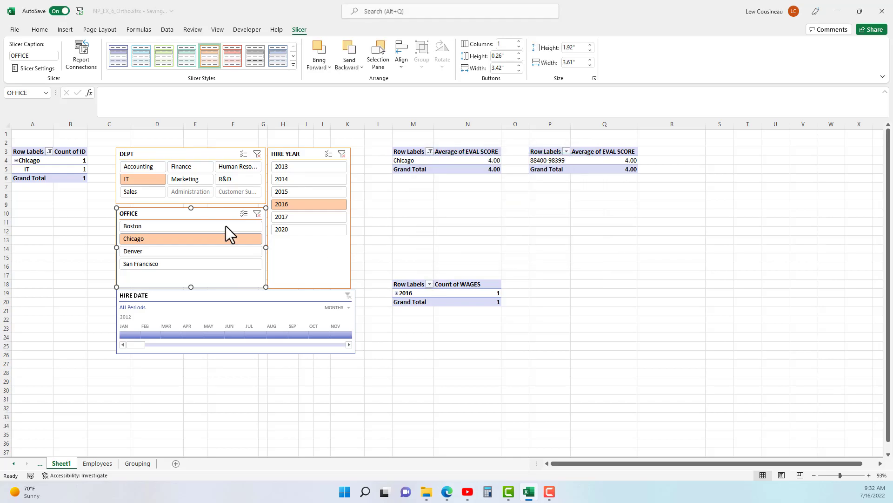
# Move all the slicers and the HIRE DATE timeline from Sheet1 to a new worksheet.
pyautogui.click(192, 154)
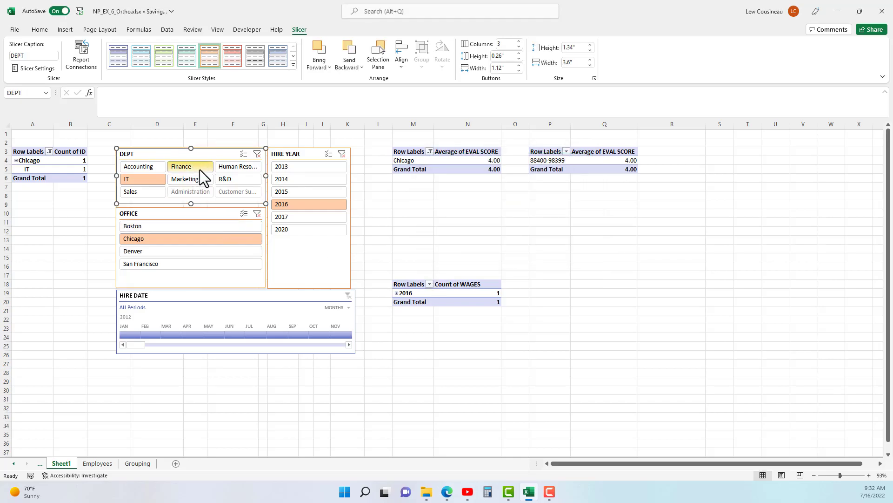
pyautogui.hotkey('ctrl', 'a')
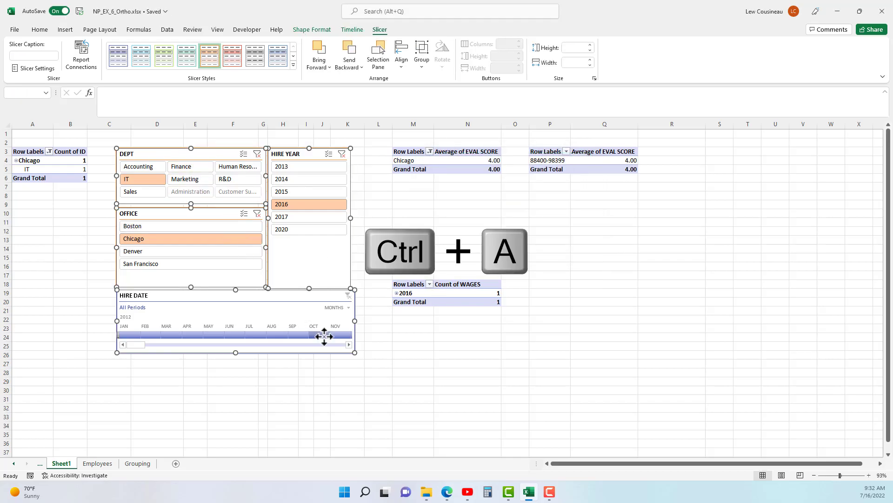
pyautogui.hotkey('ctrl', 'x')
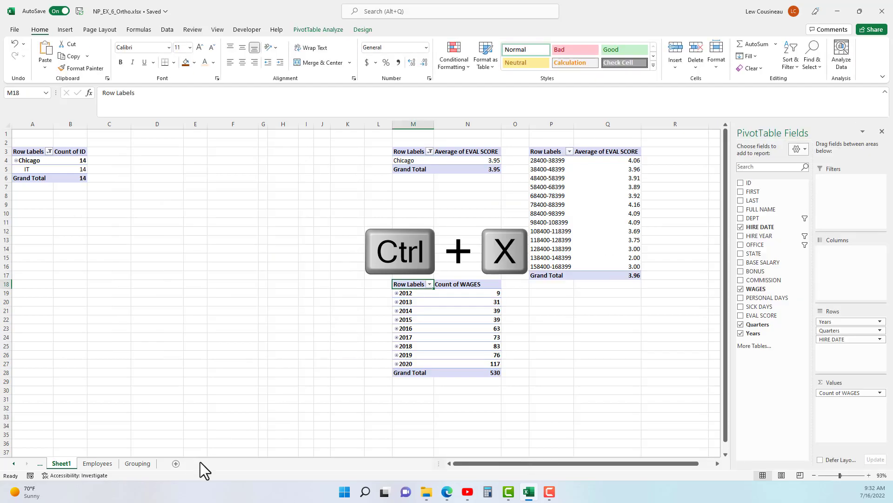
pyautogui.click(174, 463)
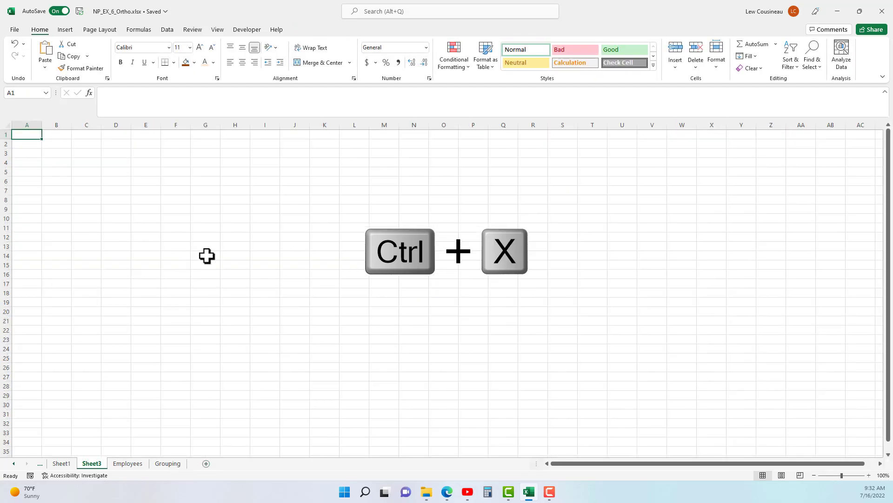
pyautogui.hotkey('ctrl', 'v')
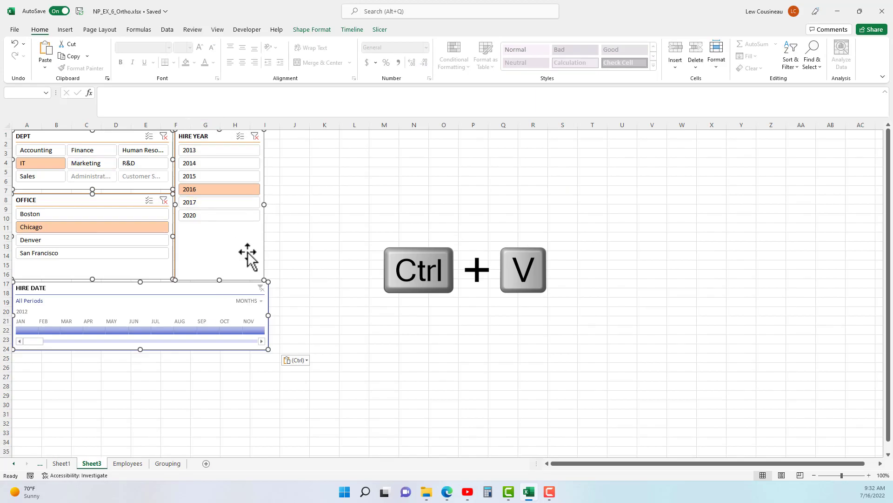
pyautogui.click(382, 283)
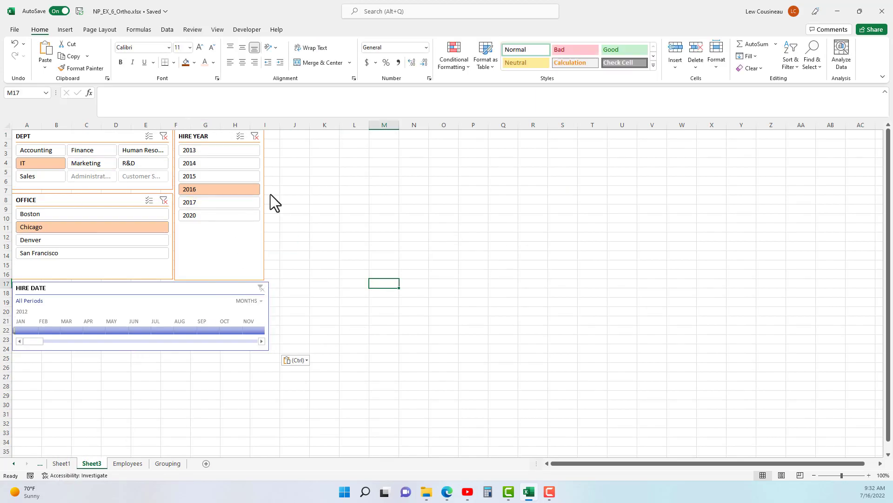
# Clear the DEPT, HIRE YEAR and OFFICE slicer filters and check the PivotTables on Sheet1.
pyautogui.click(163, 136)
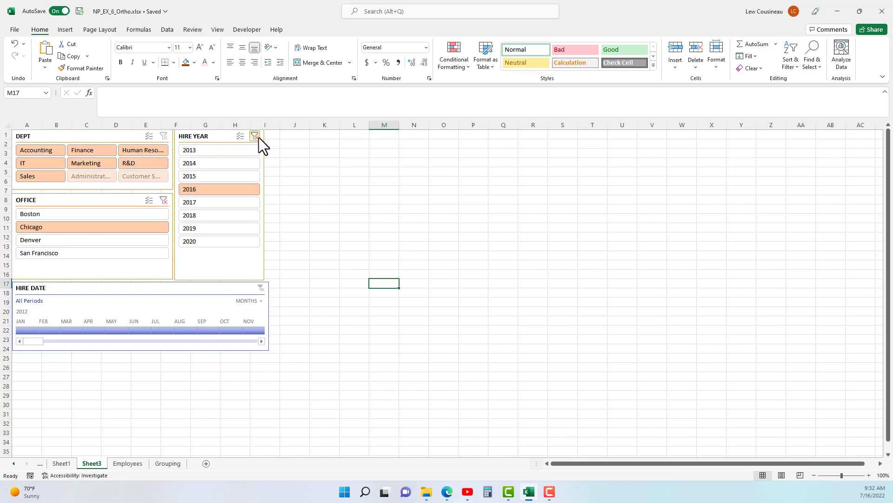
pyautogui.click(255, 136)
pyautogui.click(163, 200)
pyautogui.click(63, 463)
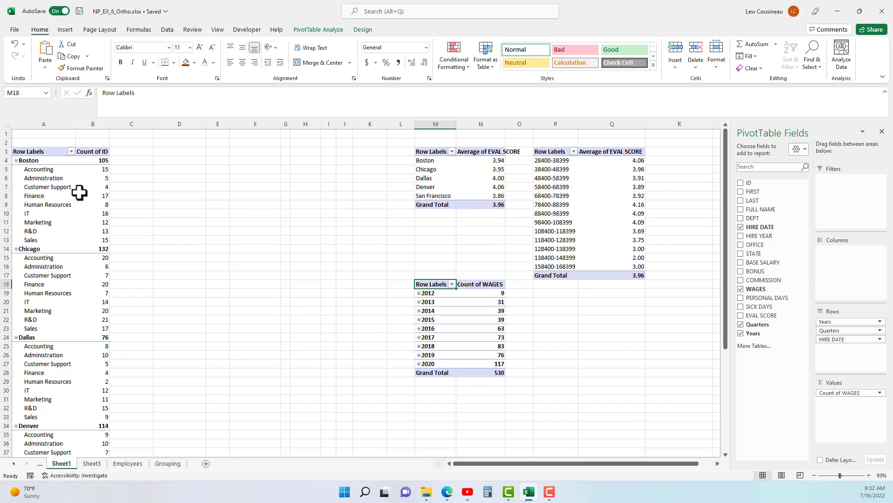
# Filter OFFICE to Boston with the slicer on Sheet3 and review the PivotTables on Sheet1.
pyautogui.click(92, 463)
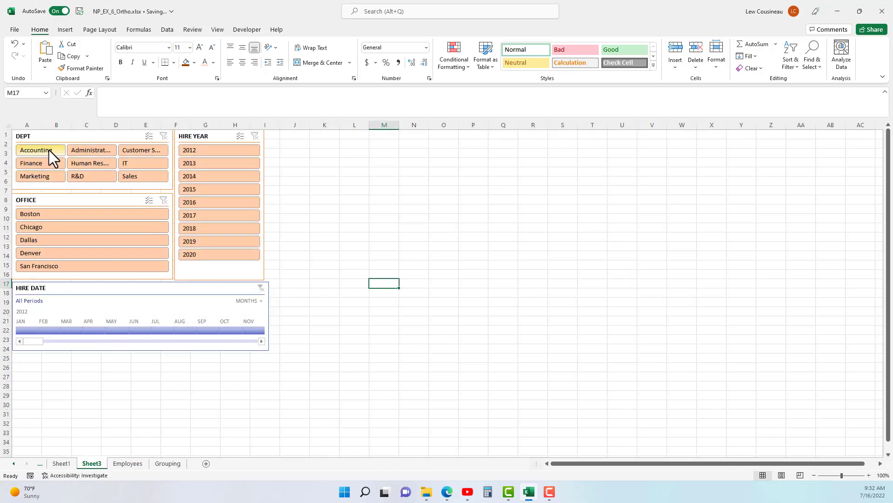
pyautogui.click(52, 213)
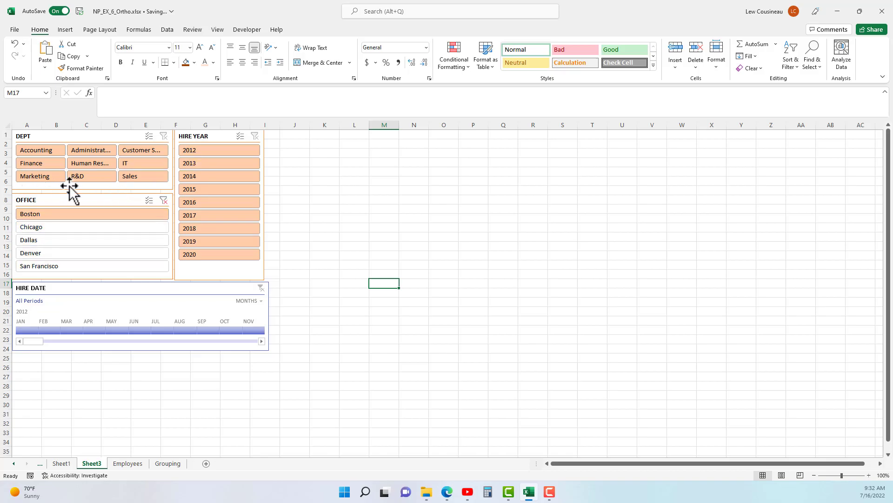
pyautogui.click(61, 463)
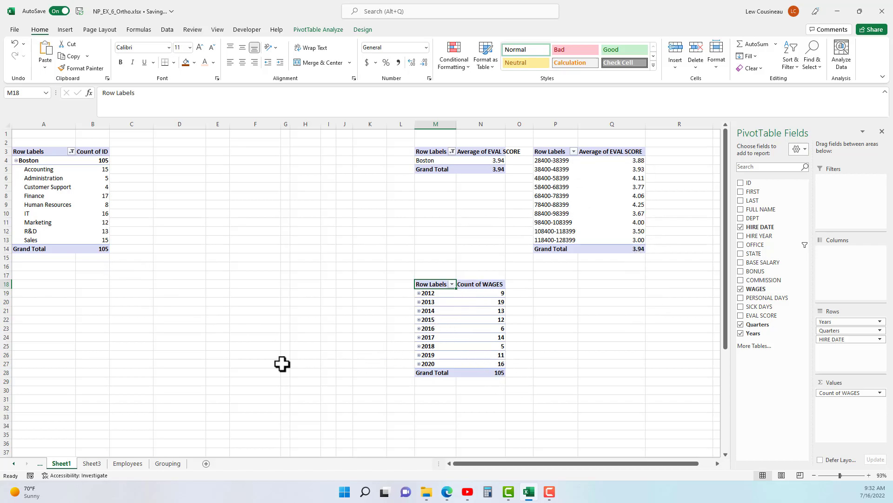
pyautogui.click(90, 463)
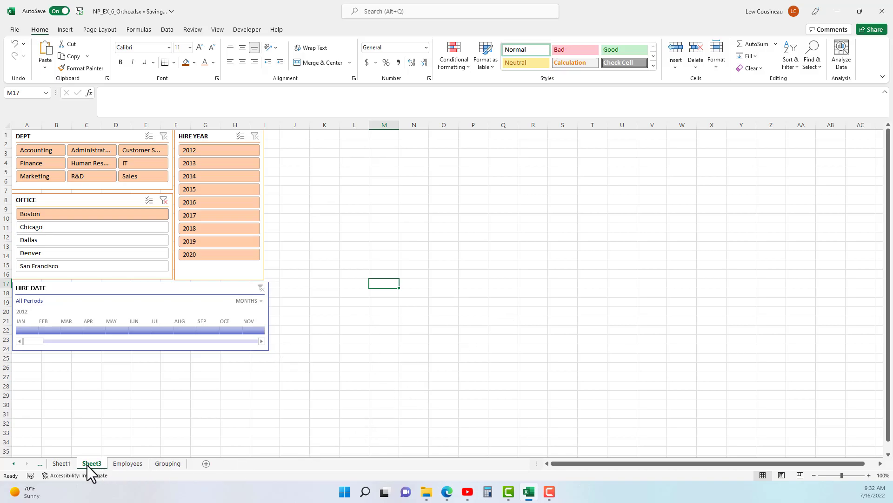
pyautogui.click(69, 466)
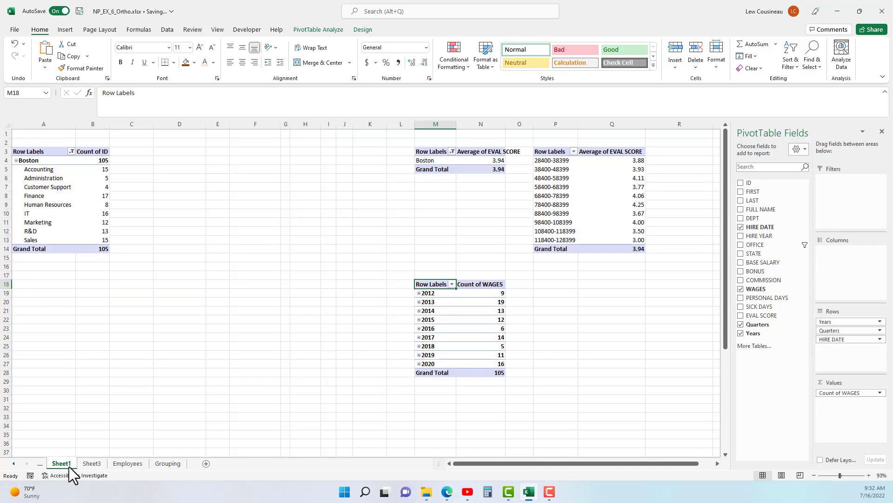
pyautogui.click(91, 463)
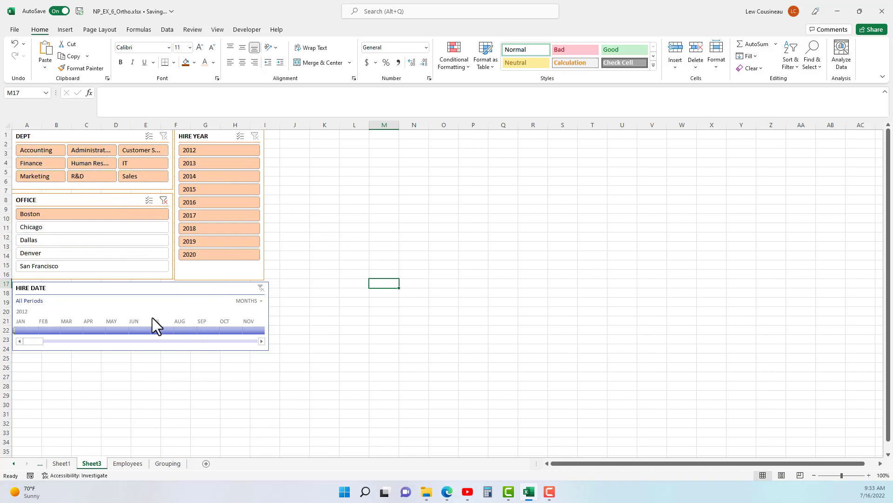
pyautogui.click(60, 464)
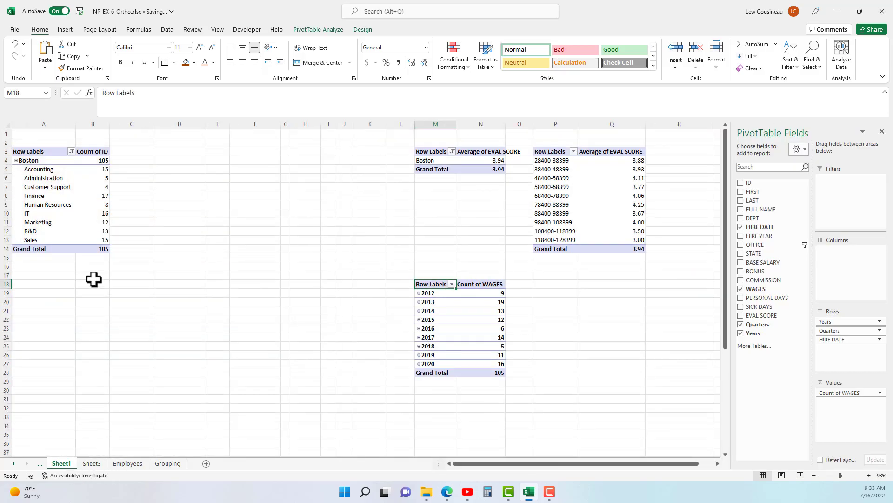